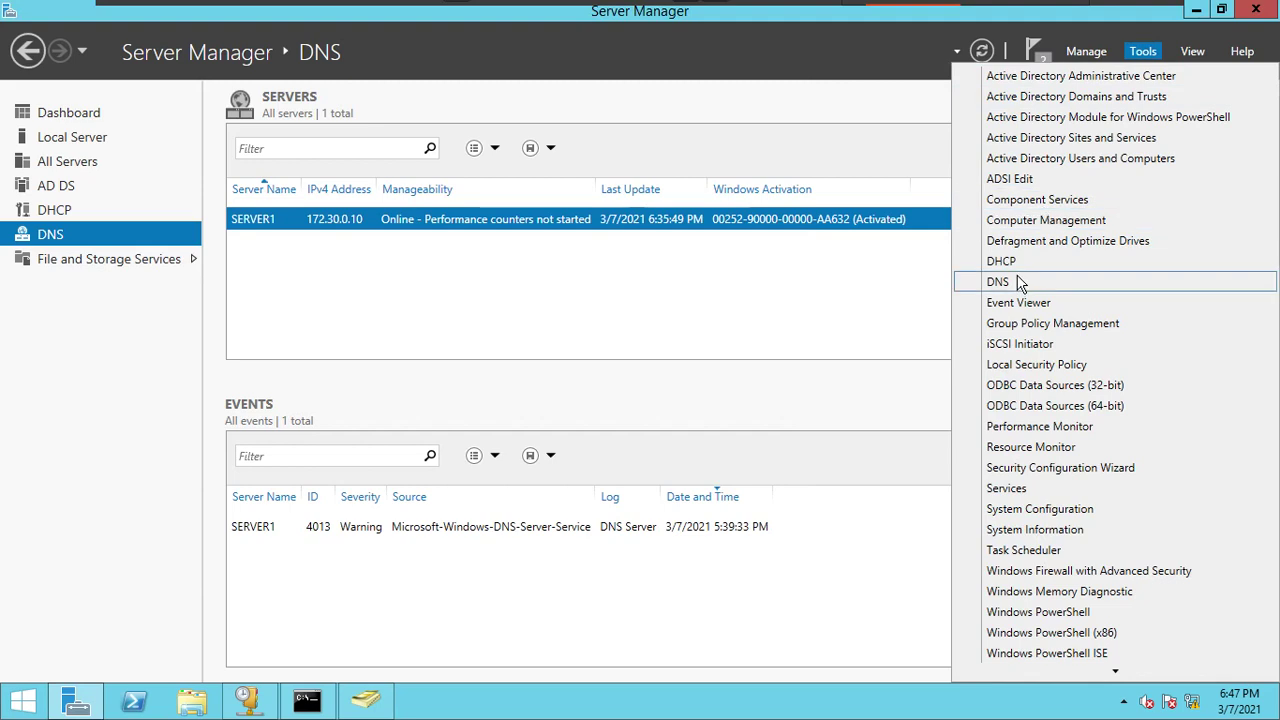
- Open DNS Manager, examine the ekascloud.com forward lookup zone's records on SERVER1, and minimise the console
click(1017, 282)
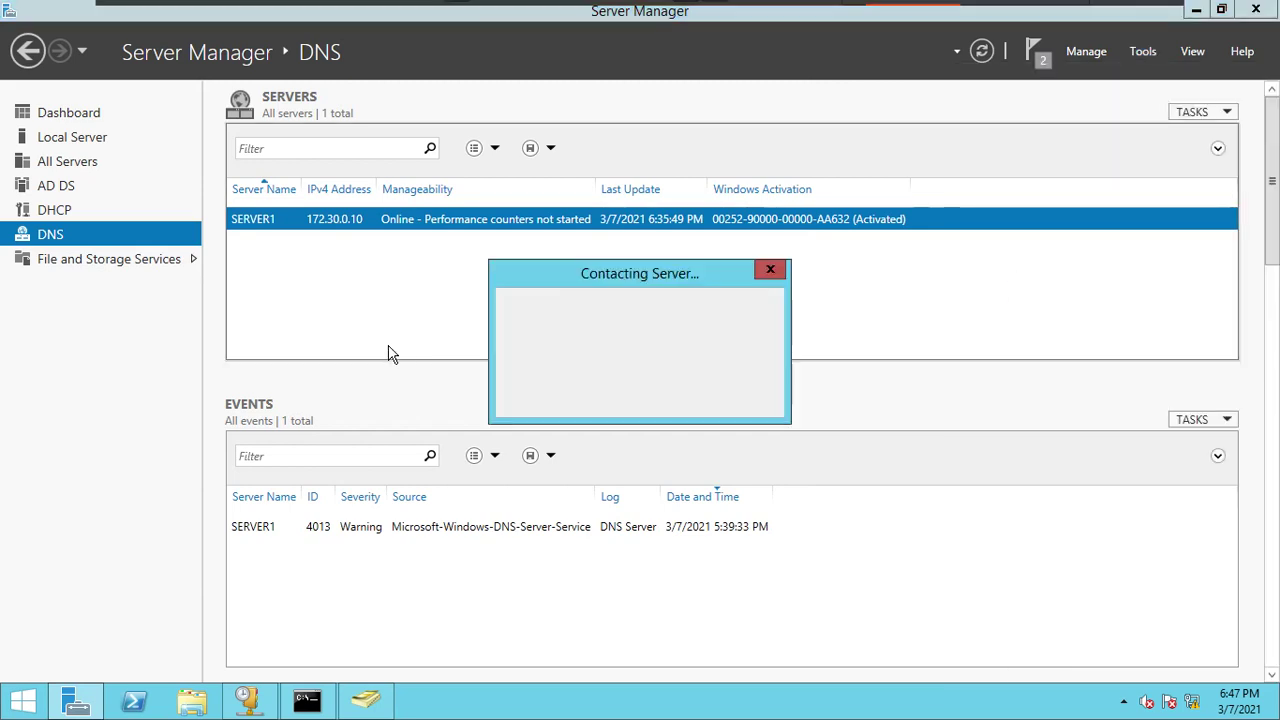
click(66, 148)
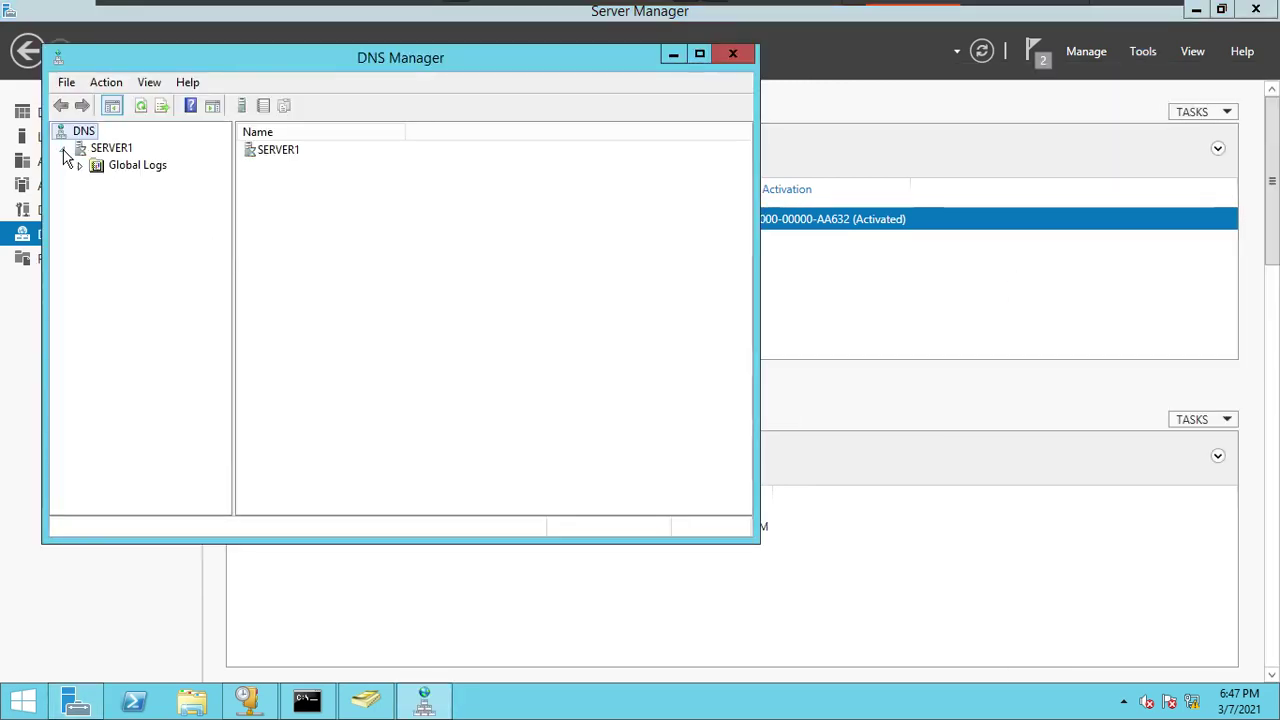
click(100, 148)
double_click(150, 182)
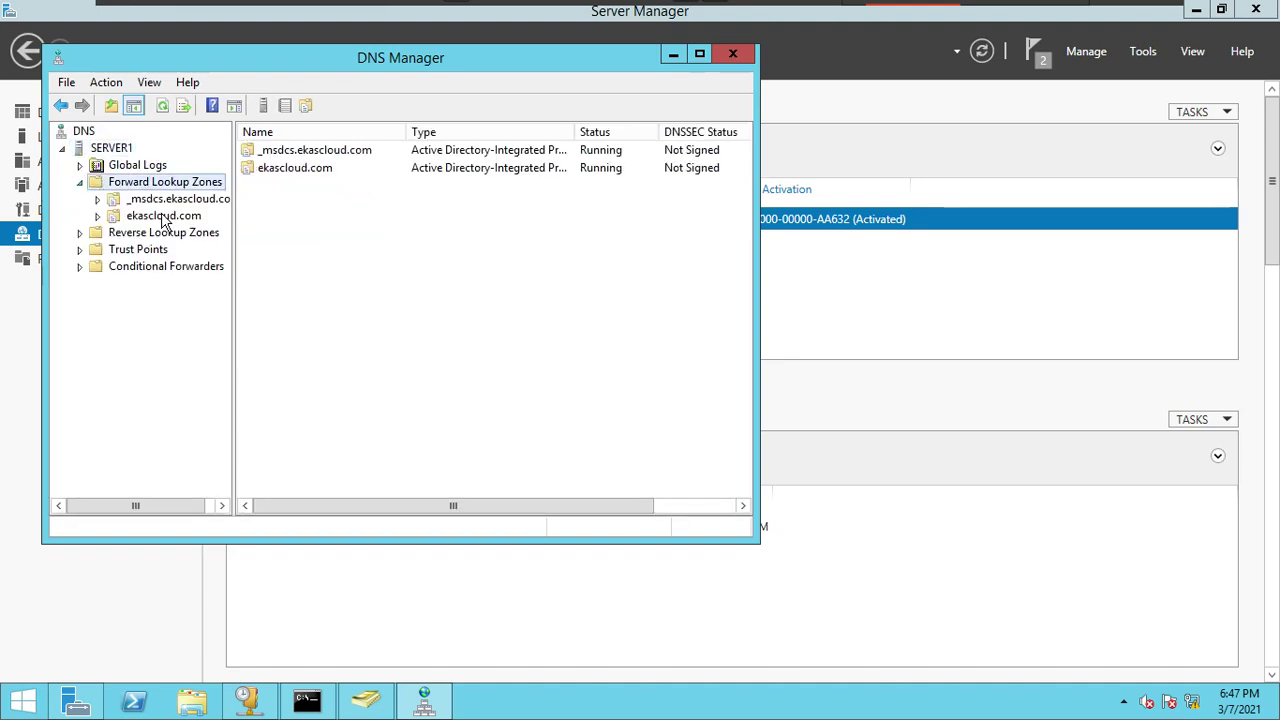
click(163, 216)
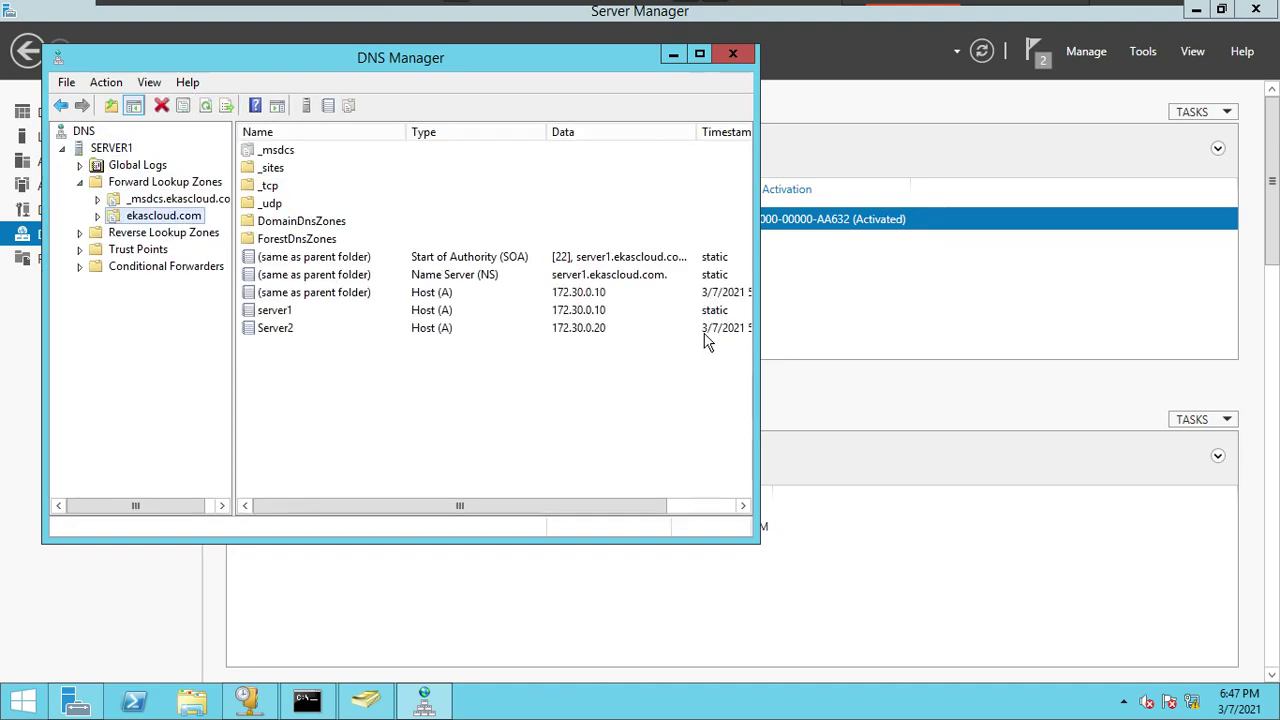
click(673, 53)
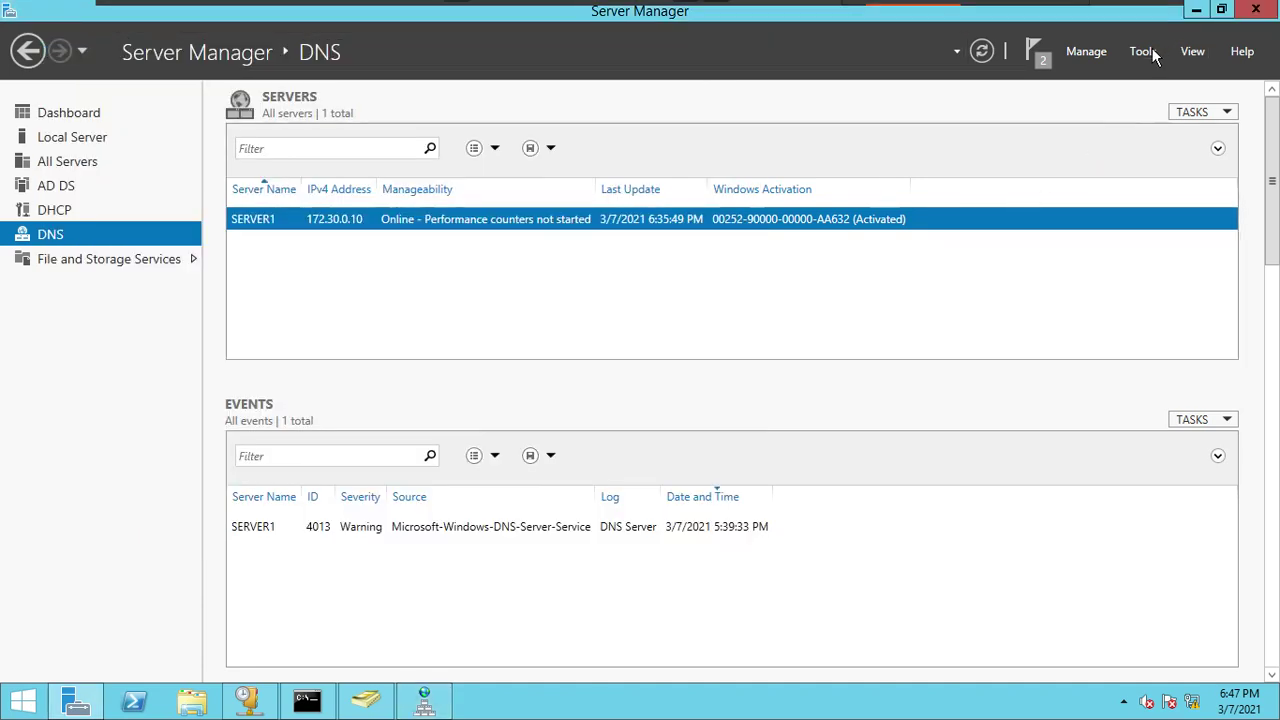
- Open the DHCP console and examine the address pool of the IPv4 scope 172.30.0.0, enlarging the view to show full names
click(1143, 51)
click(1013, 266)
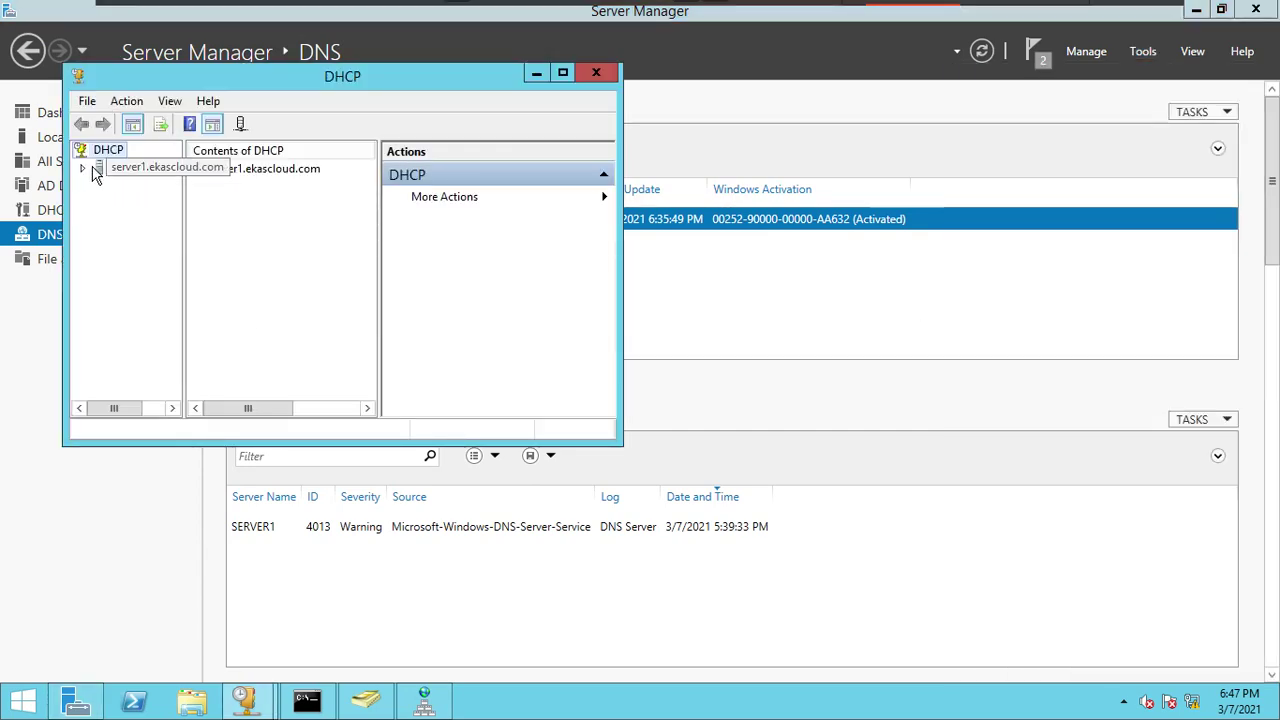
click(82, 167)
click(100, 184)
double_click(140, 201)
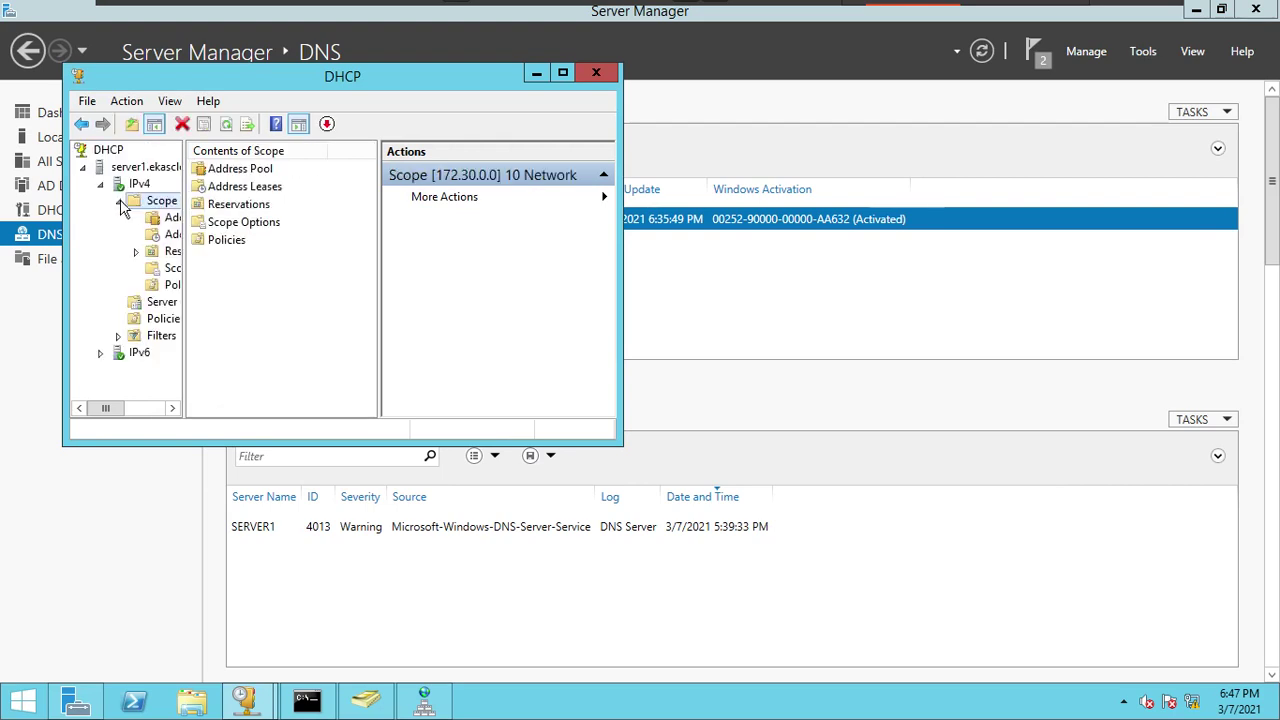
click(172, 217)
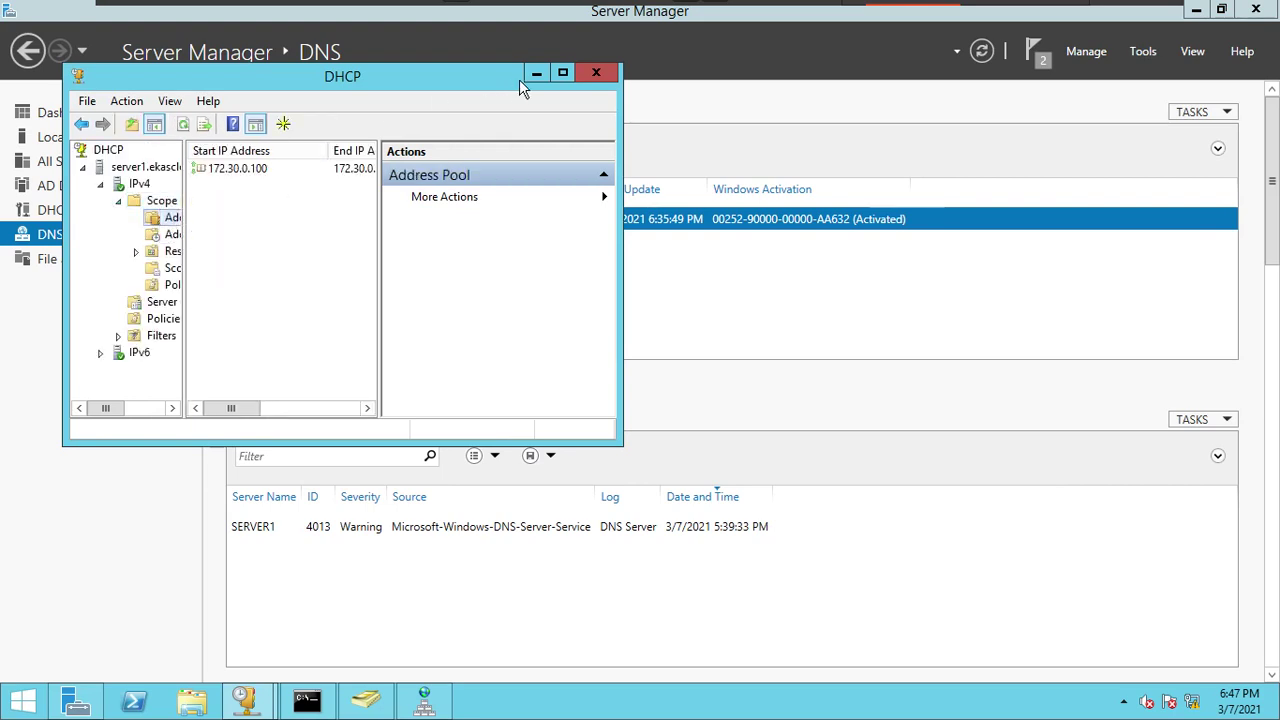
click(562, 73)
click(343, 99)
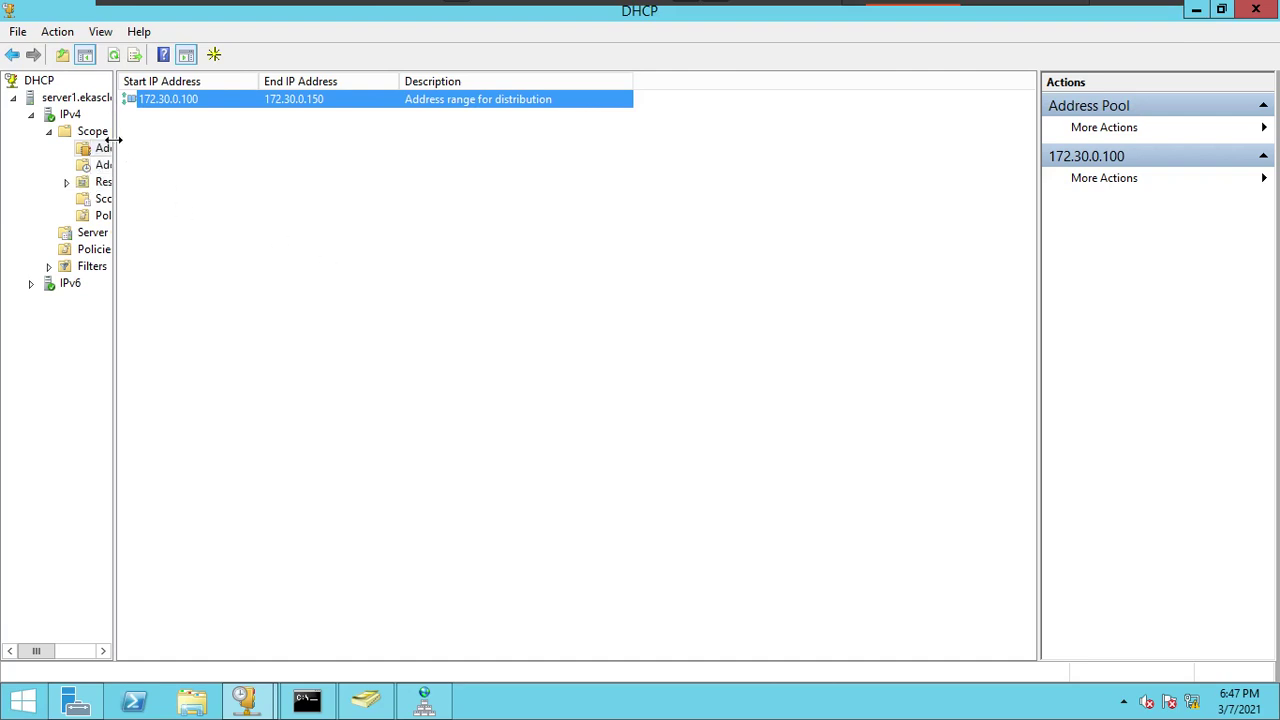
drag(115, 155, 230, 206)
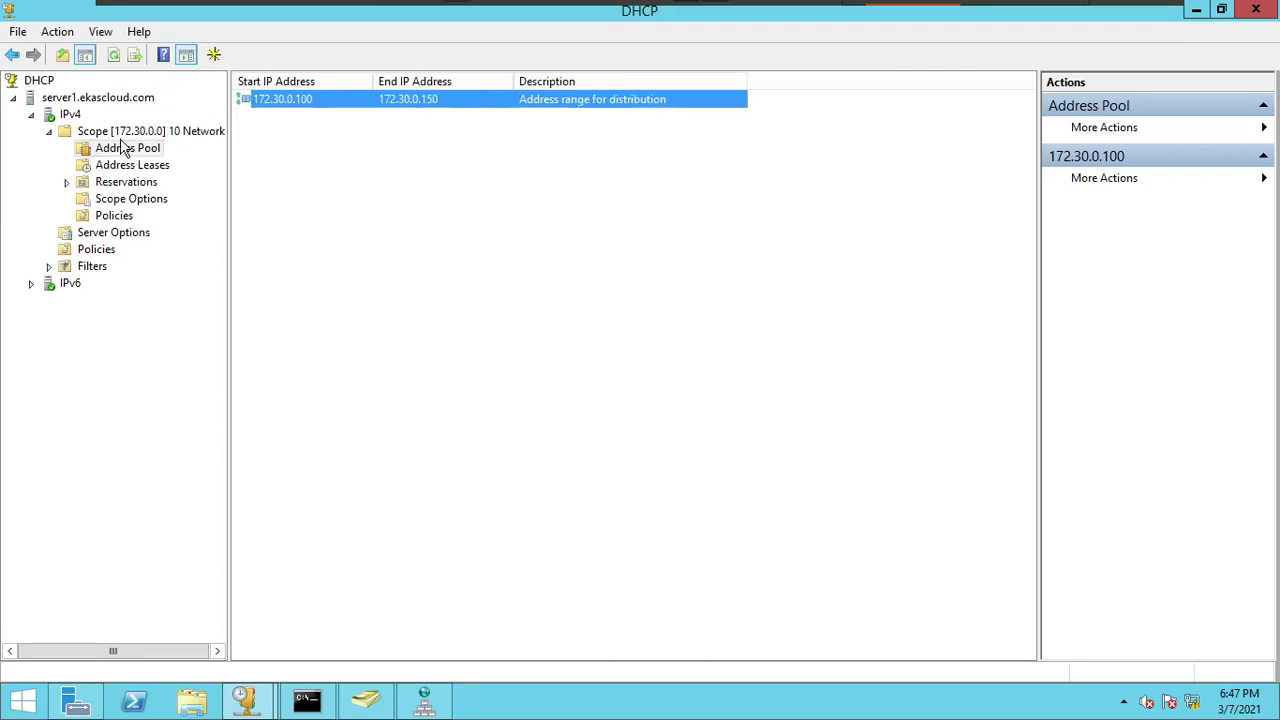
- Switch to the C2 virtual machine, unlock its Administrator session with the account password, and refit the display to full screen
mouse_move(866, 8)
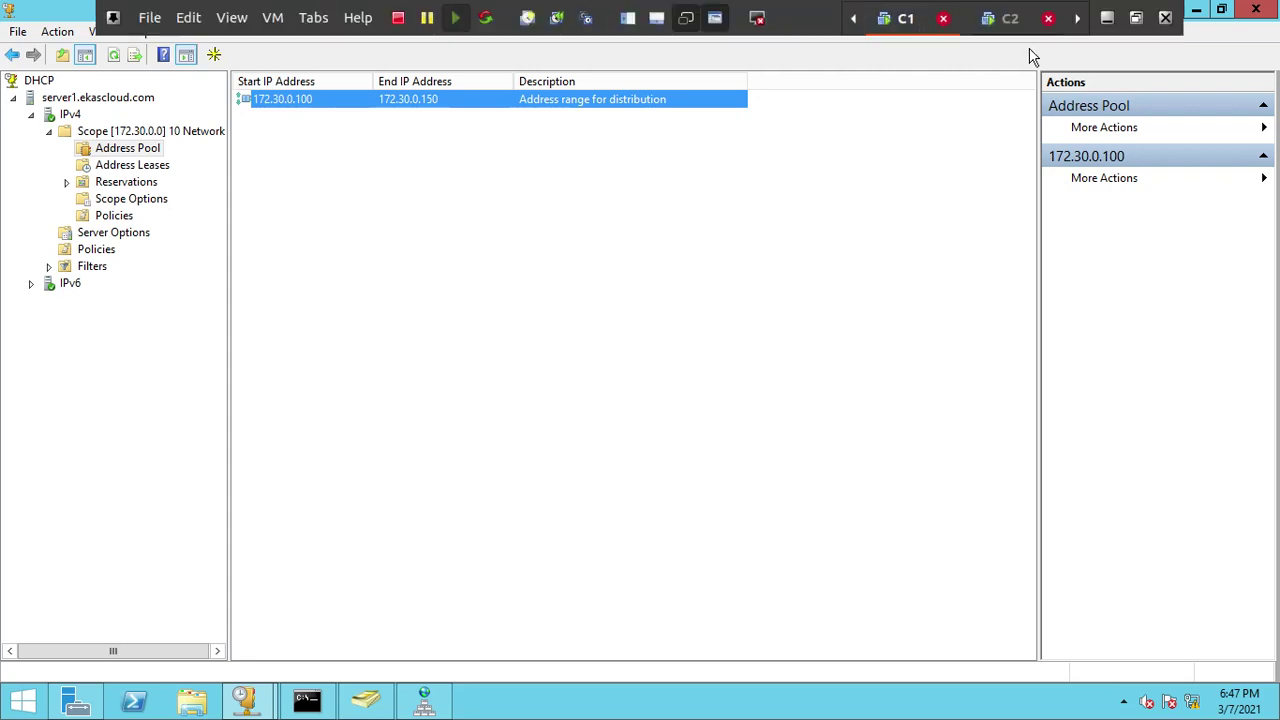
click(313, 17)
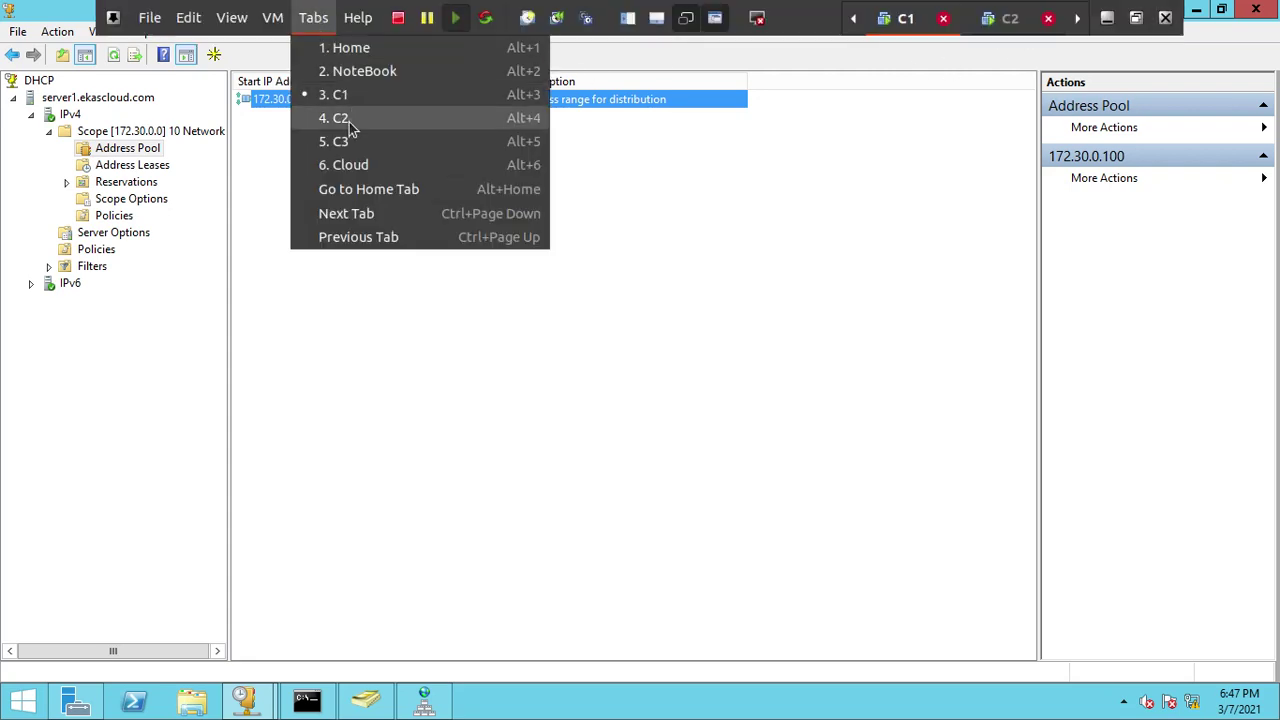
key(Escape)
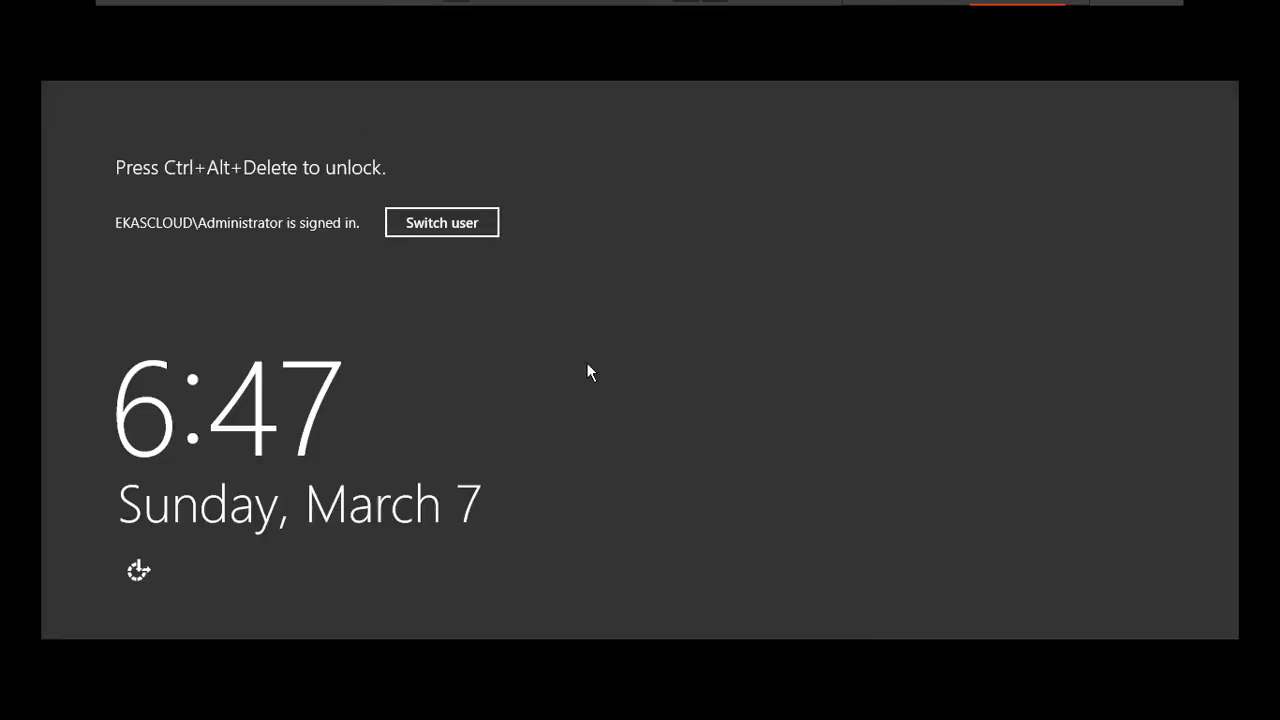
key(ctrl+alt+Delete)
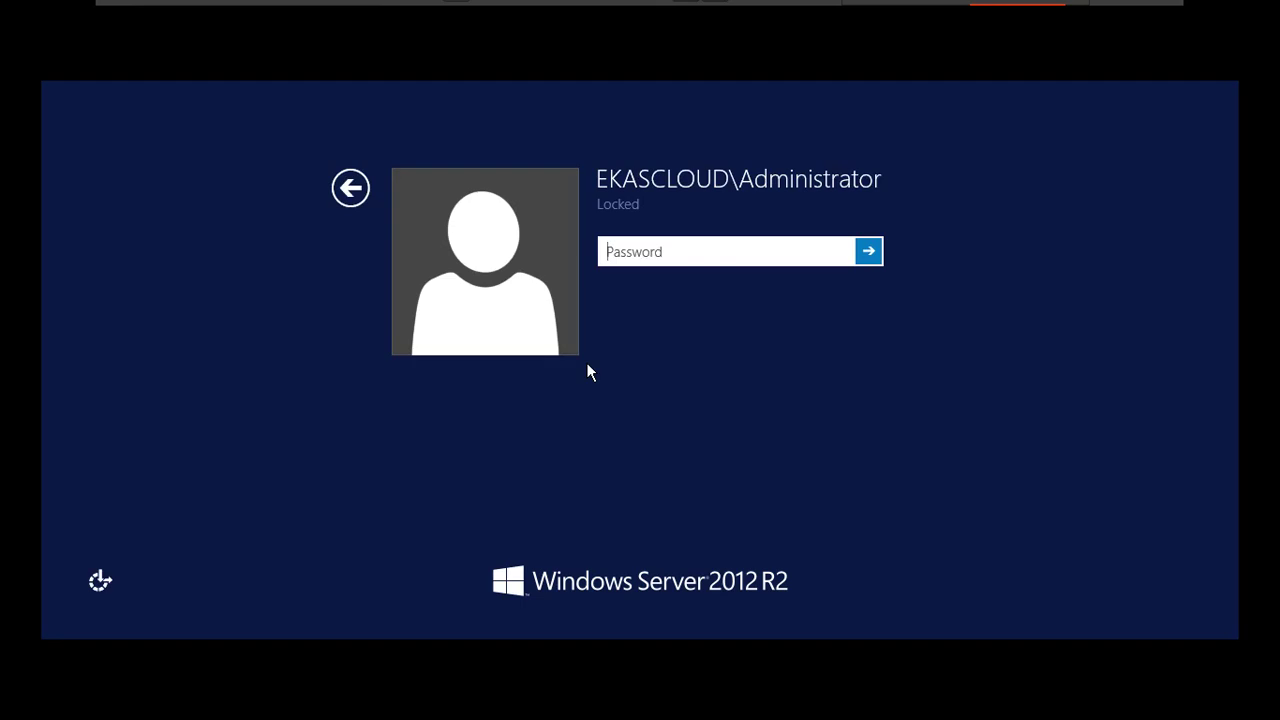
text(•••••••••)
key(Return)
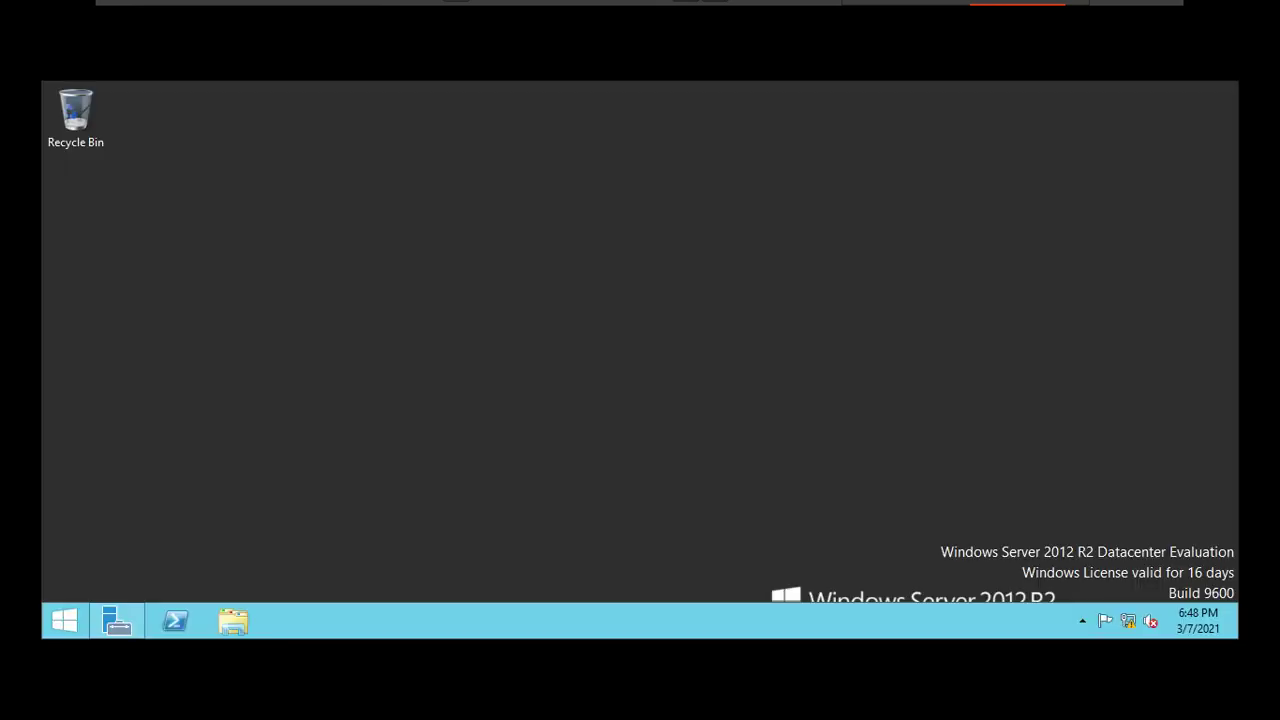
key(ctrl+alt+Return)
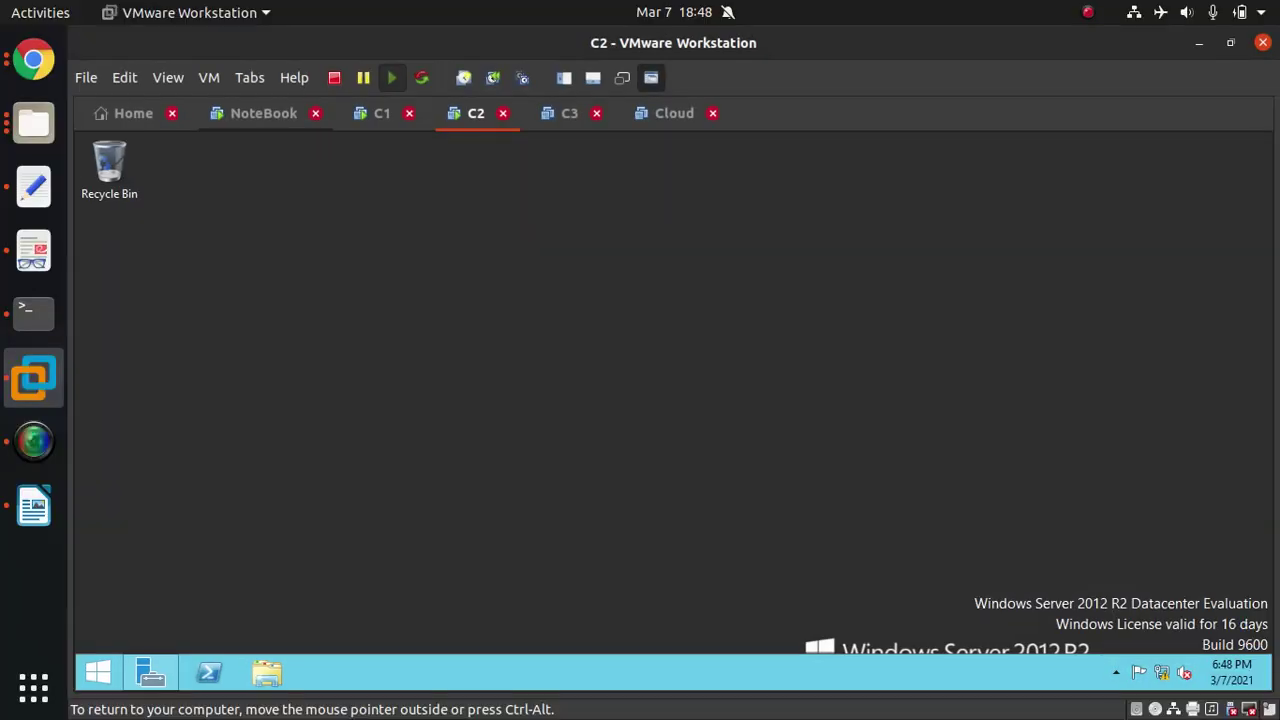
key(ctrl+alt+Return)
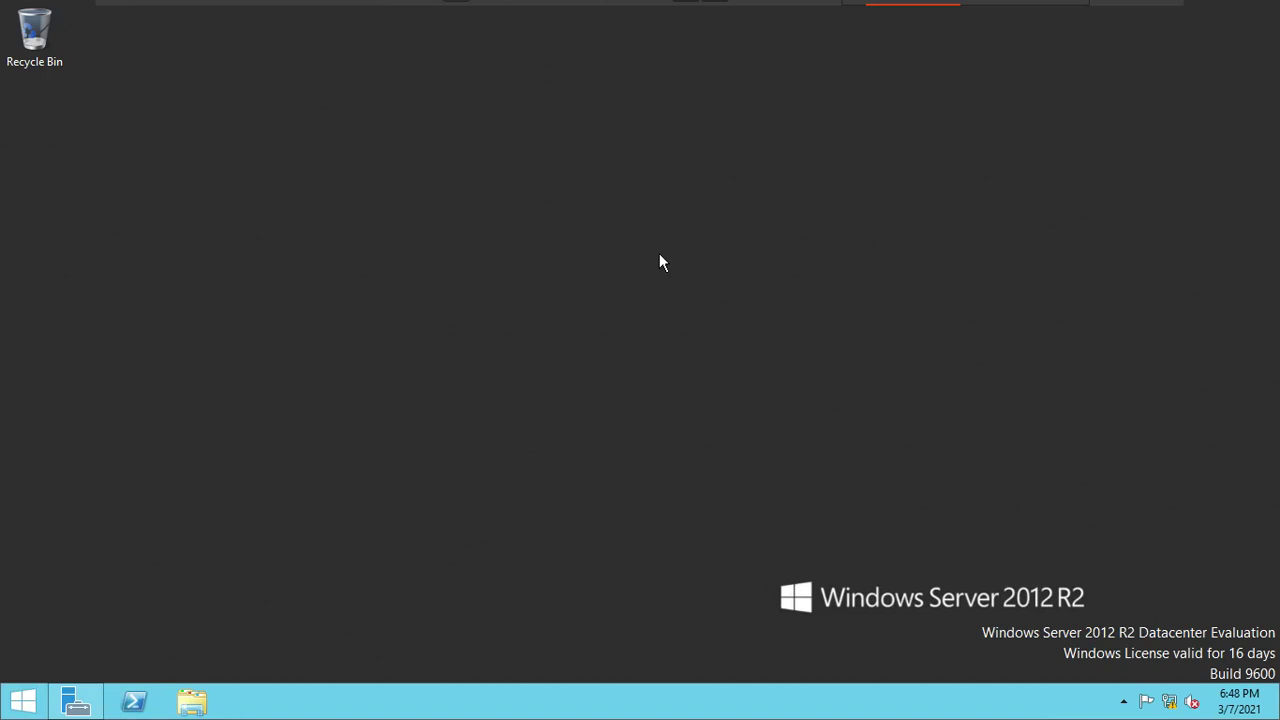
- Open a Command Prompt on the C2 server
key(super+r)
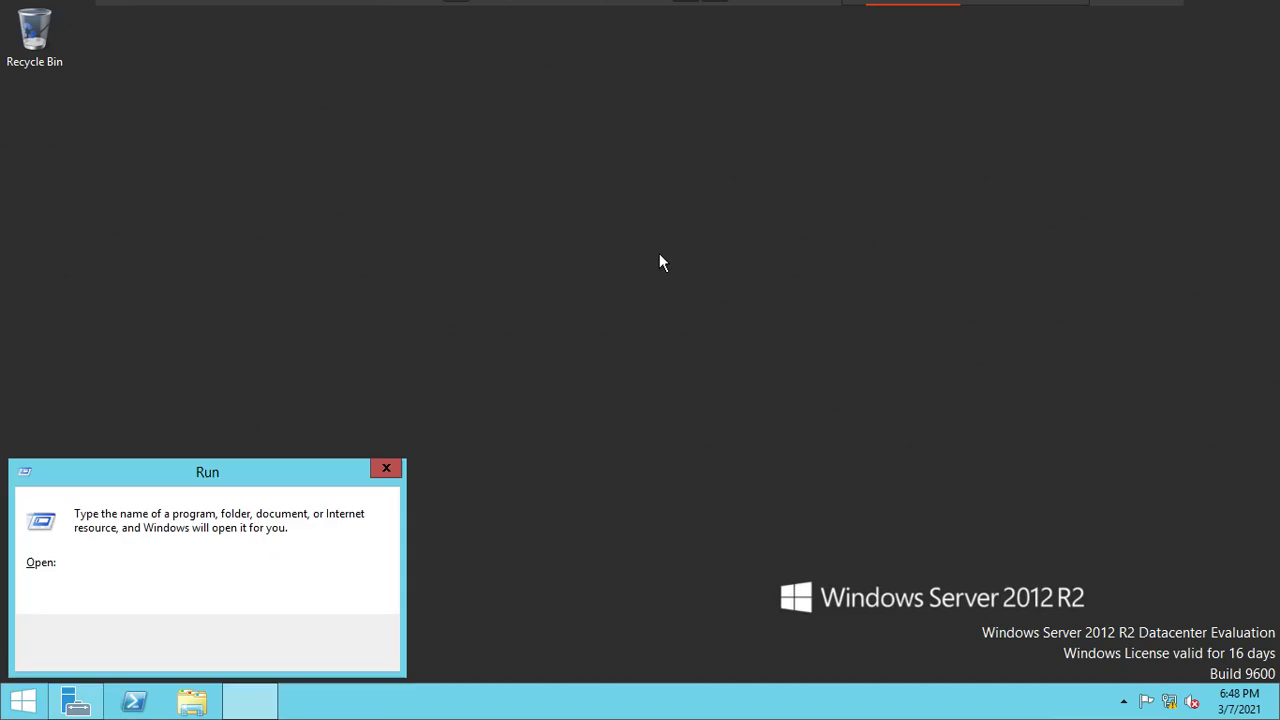
text(cmd)
key(Return)
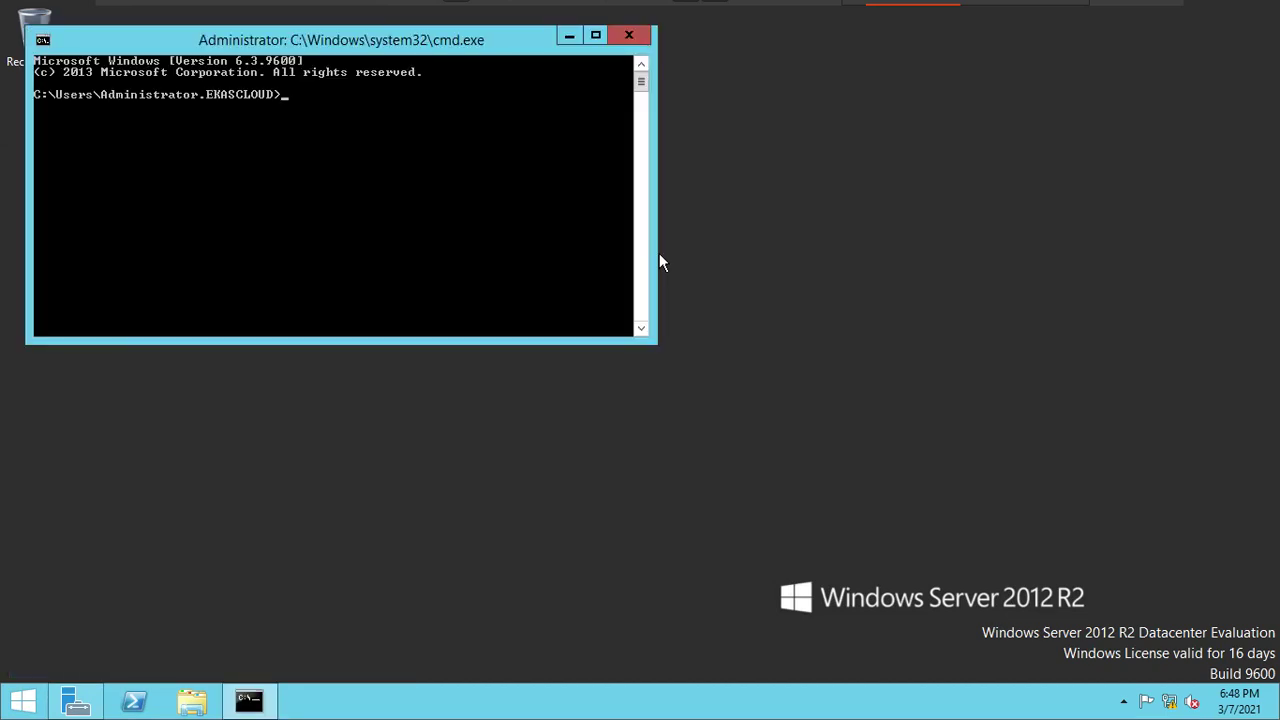
- Set the Command Prompt window's font to bold Consolas at size 20
right_click(331, 37)
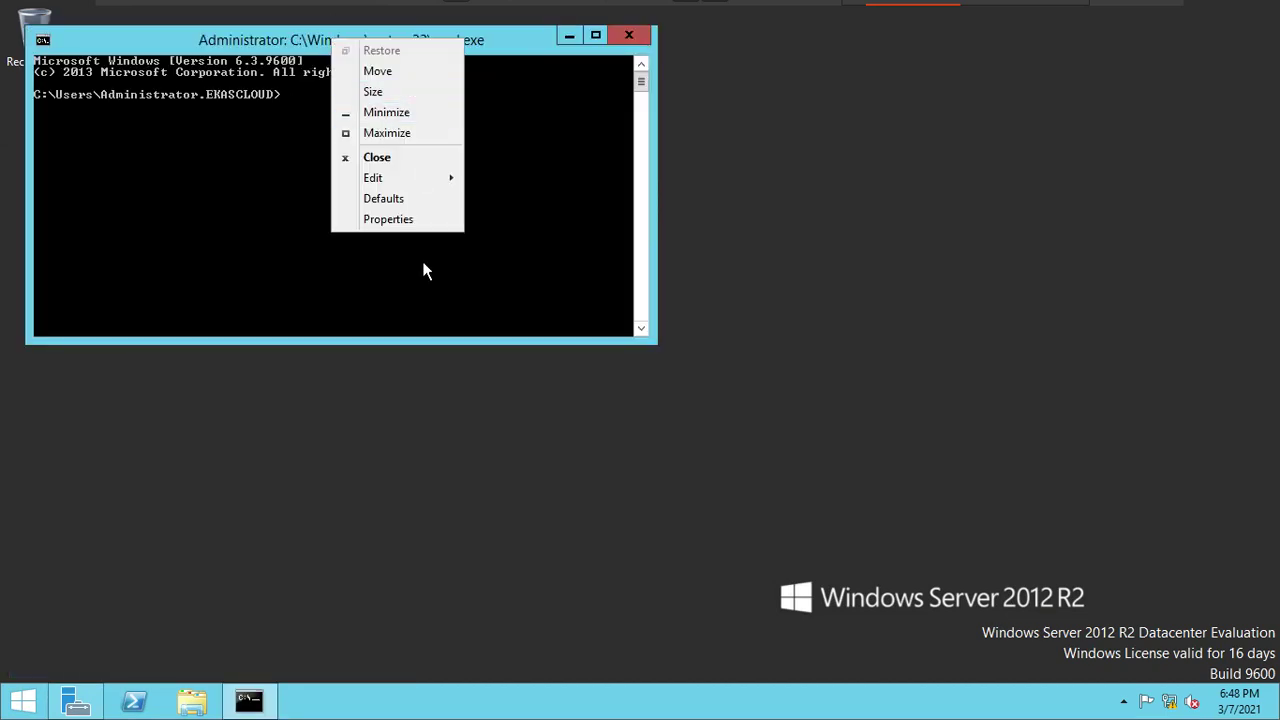
click(400, 224)
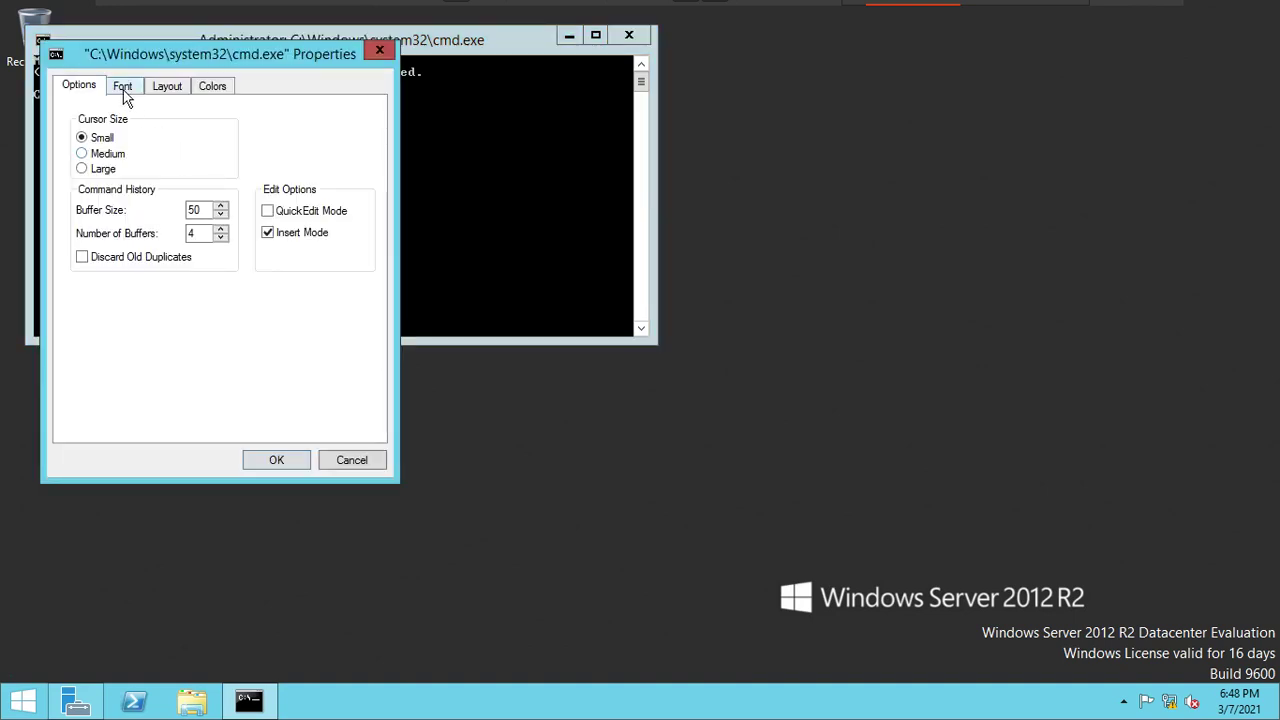
click(125, 90)
click(137, 292)
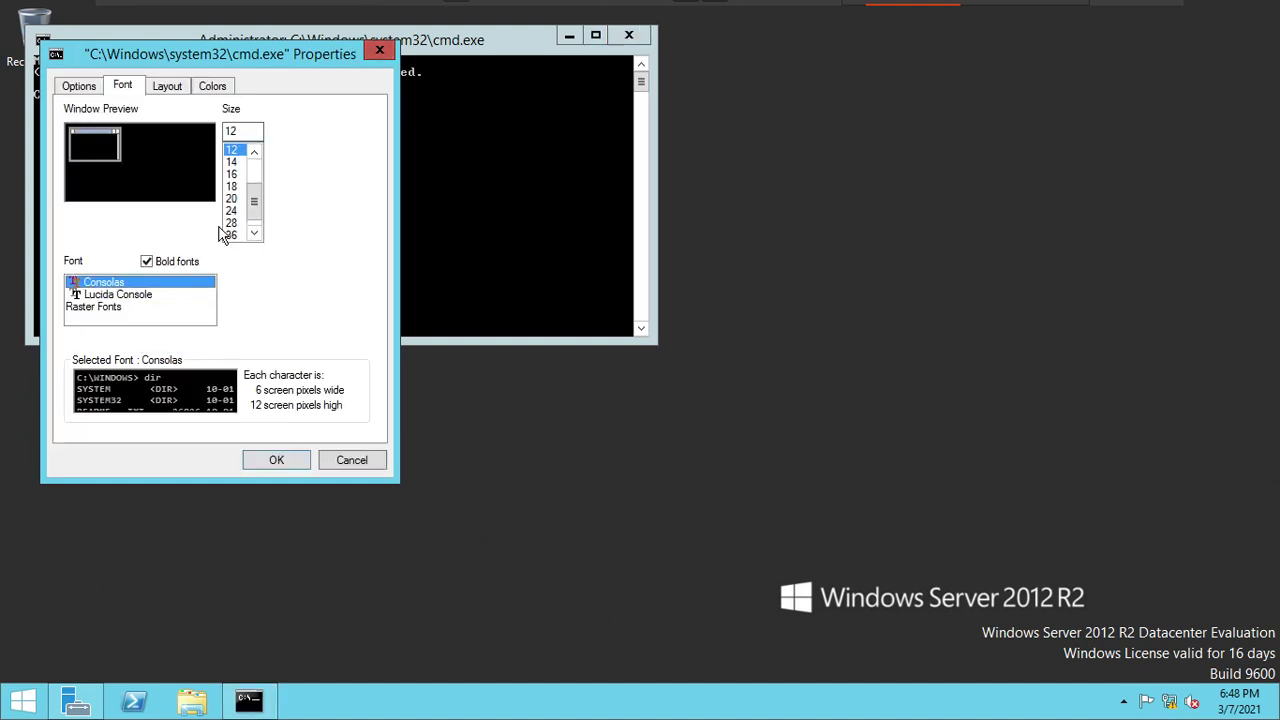
click(238, 199)
click(277, 461)
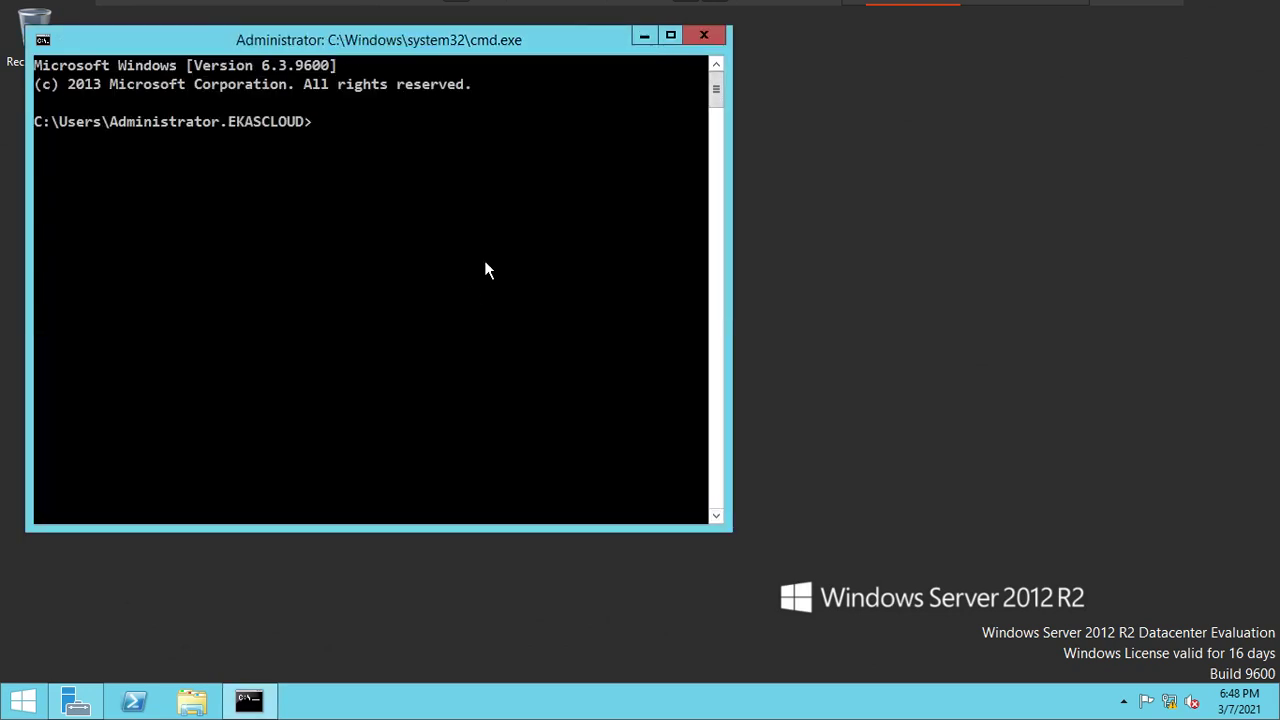
- Apply the f1 colour scheme to the Command Prompt with the color command and clear the screen
text(color f1)
key(Return)
text(cls)
key(Return)
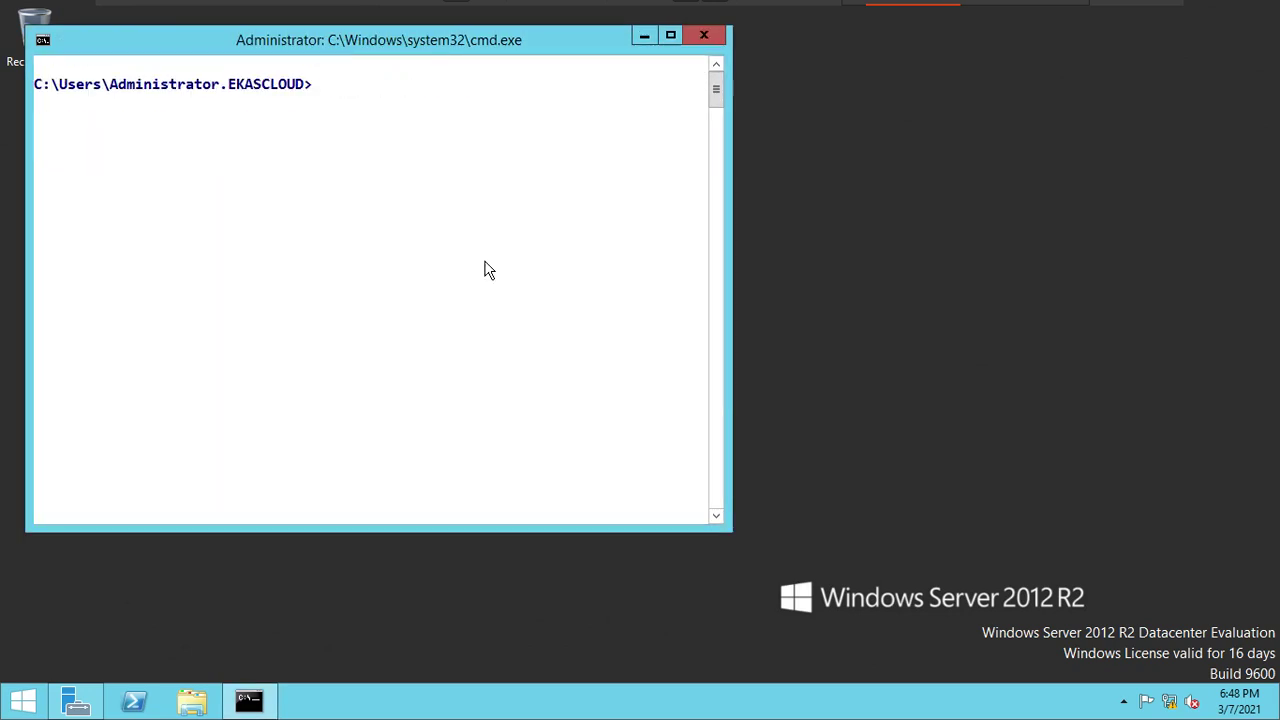
- Change the working directory to the root of drive C and clear the screen
text(cd\)
key(Return)
text(cls)
key(Return)
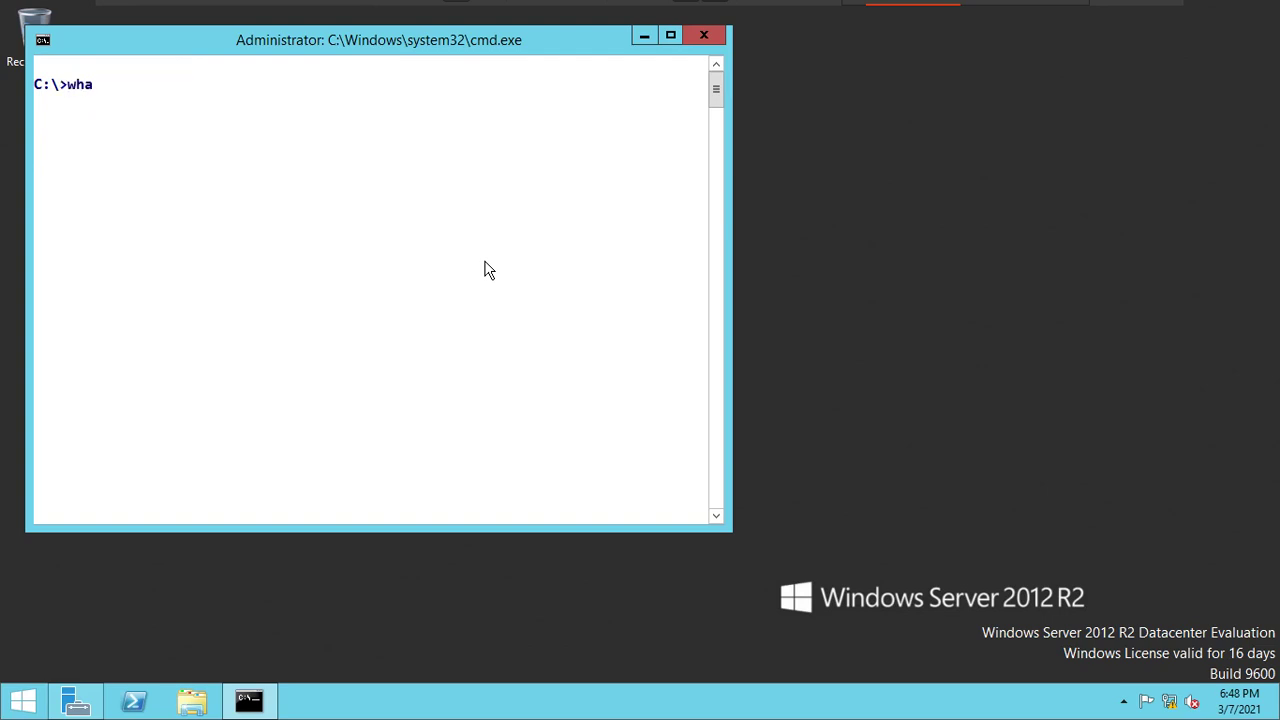
- Check the signed-in account with the whoami command and close the Command Prompt
text(whoami)
key(Return)
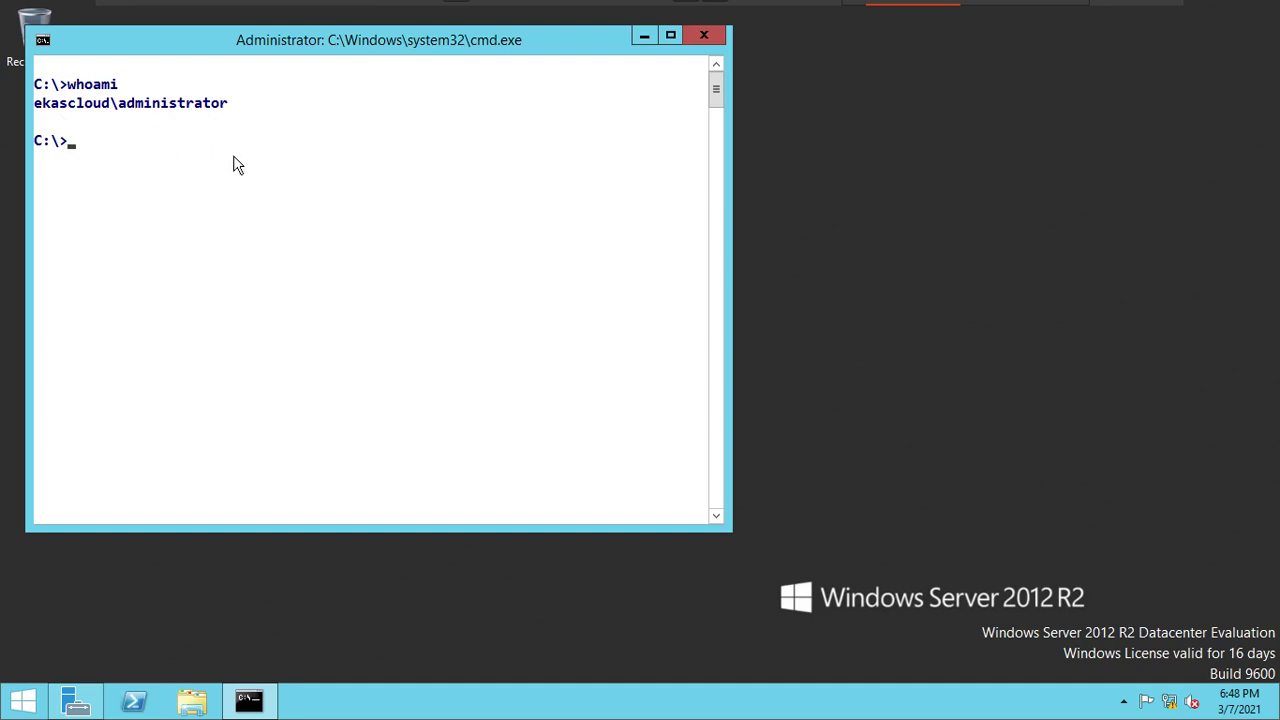
click(703, 38)
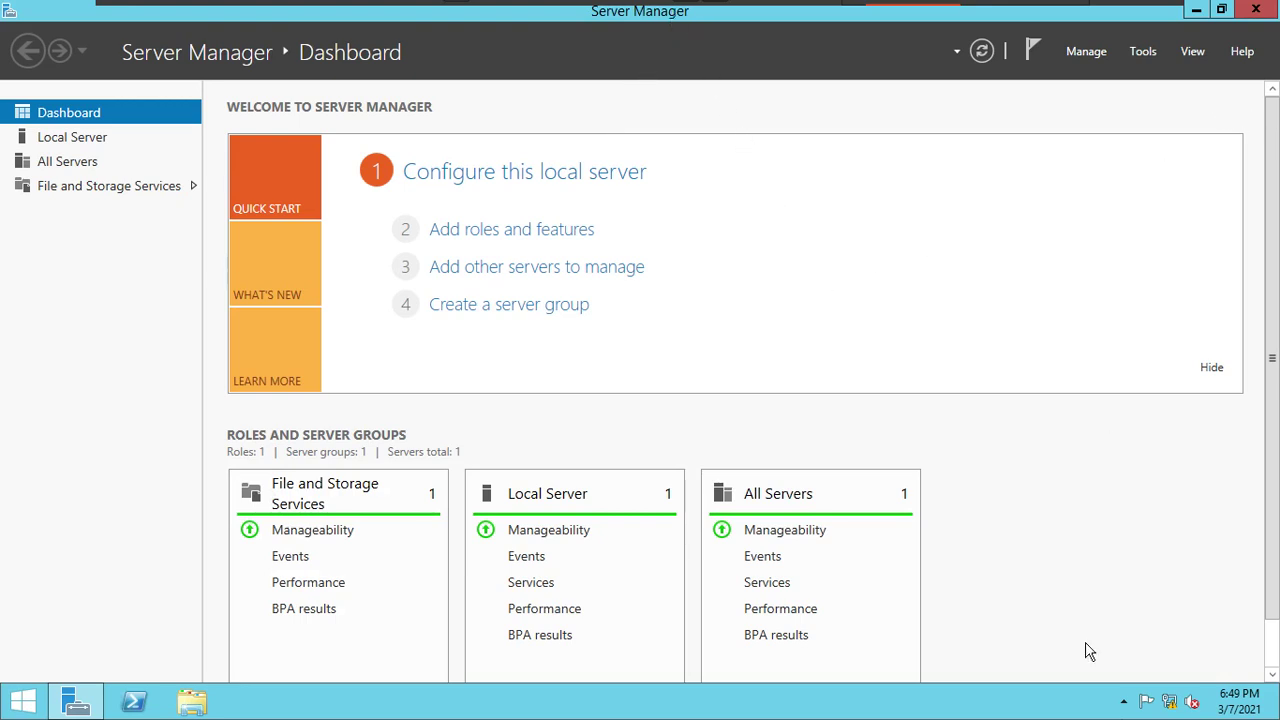
- Start adding roles and features as a role-based installation on Server2.ekascloud.com, advancing to the server role selection
click(485, 233)
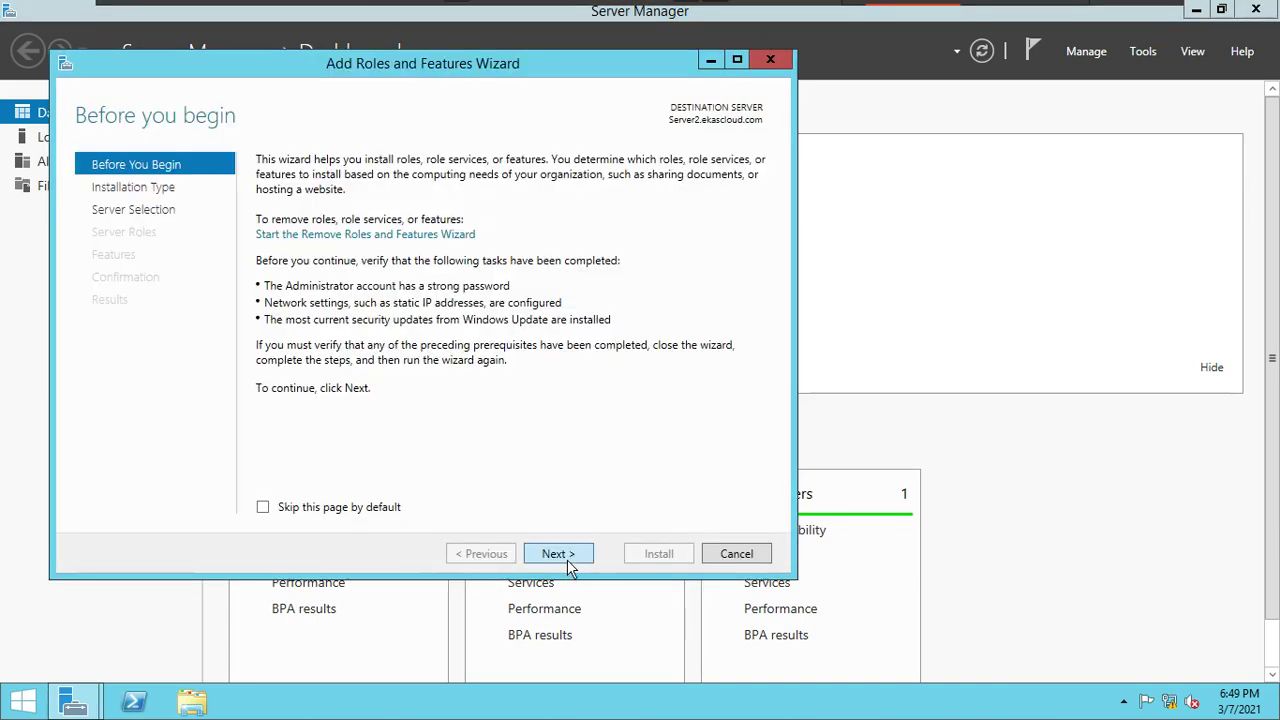
click(572, 564)
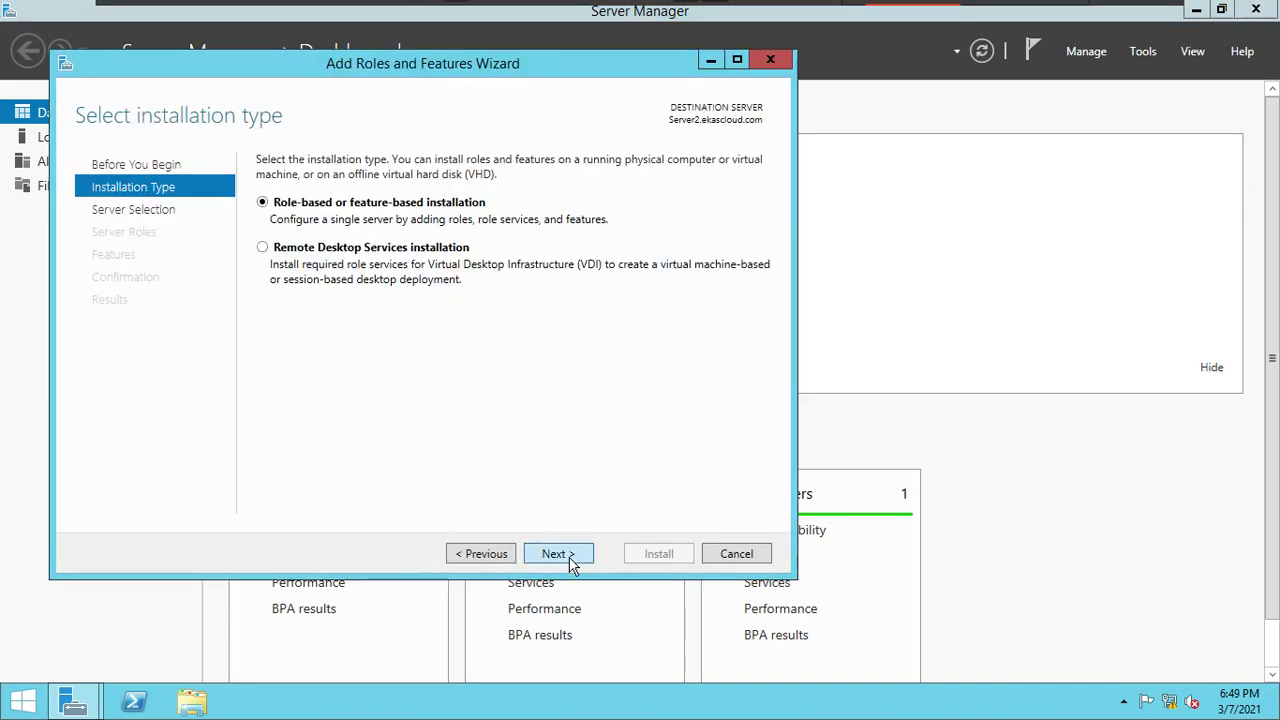
click(572, 564)
click(572, 564)
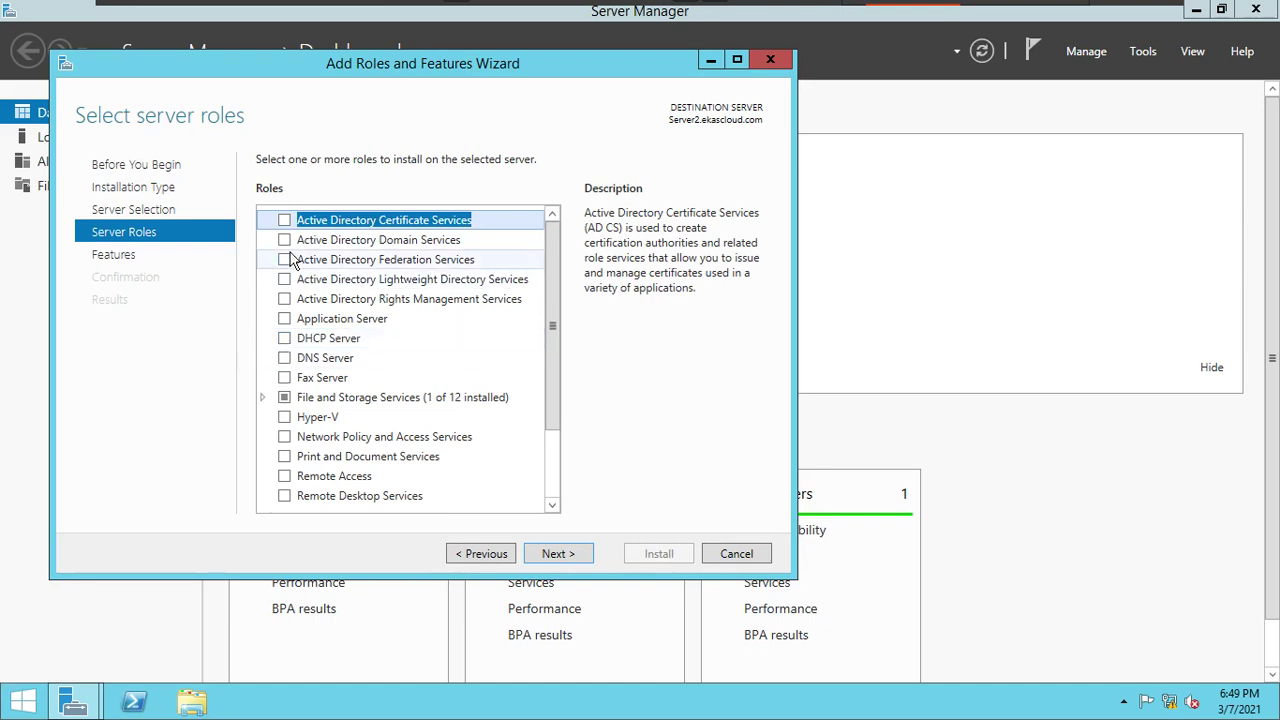
- Look through the available server roles, including the File and iSCSI Services options under File and Storage Services
scroll(311, 299, down, 1)
scroll(311, 299, down, 1)
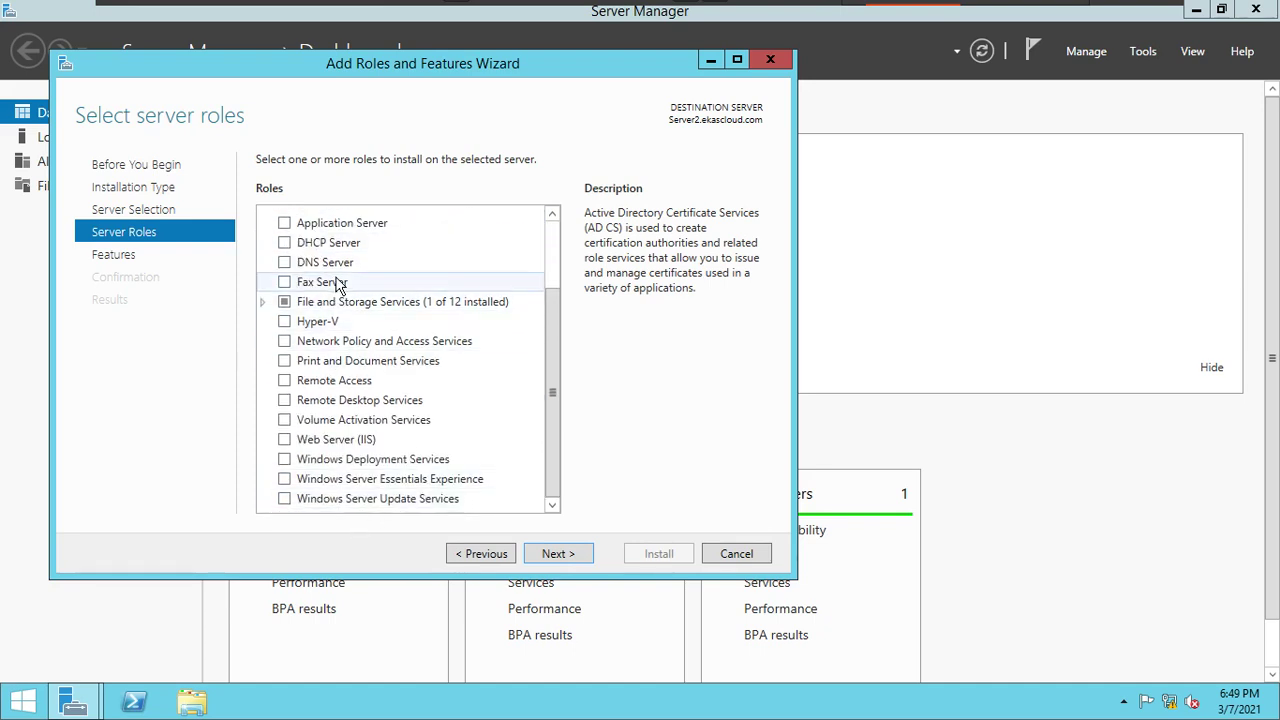
scroll(333, 293, up, 2)
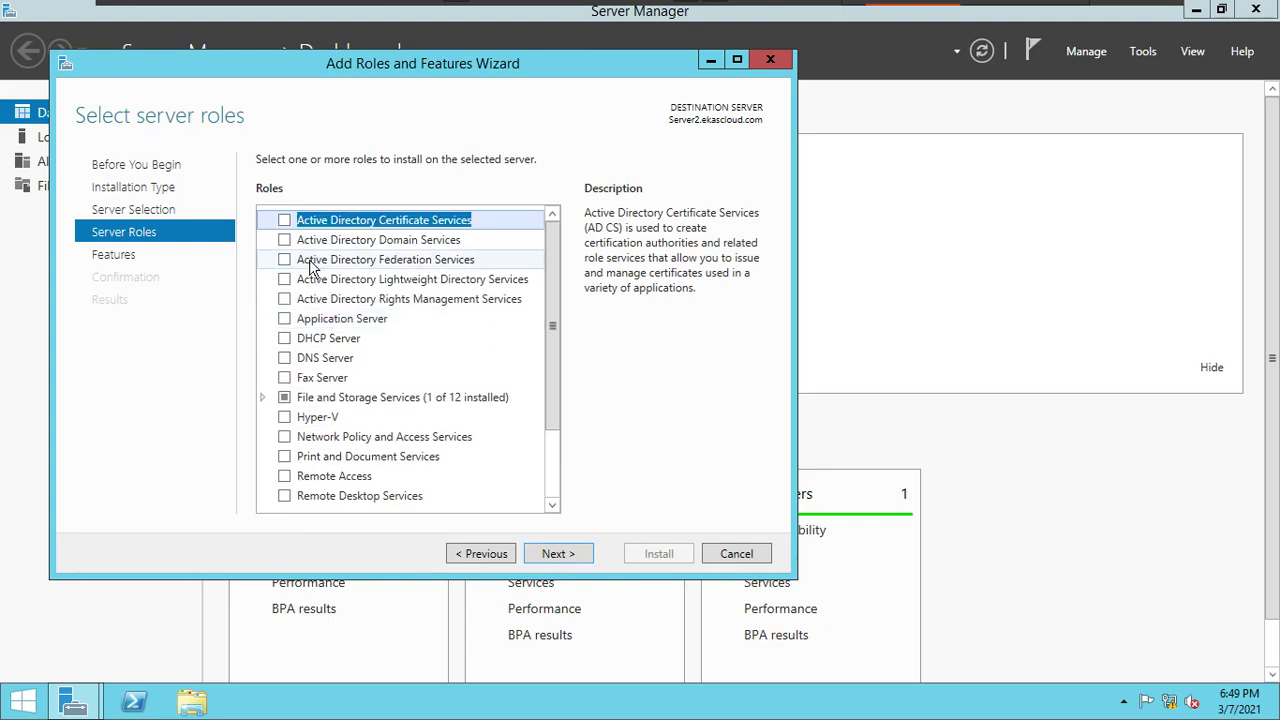
scroll(300, 258, down, 2)
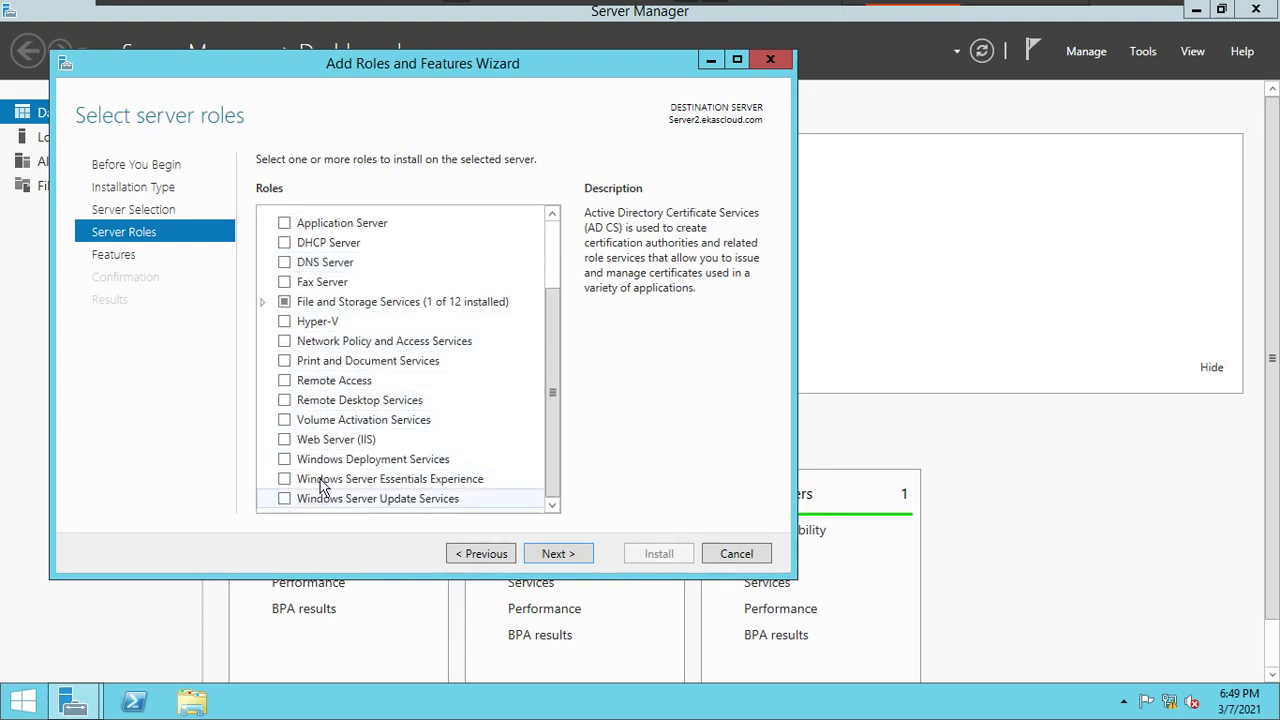
click(262, 301)
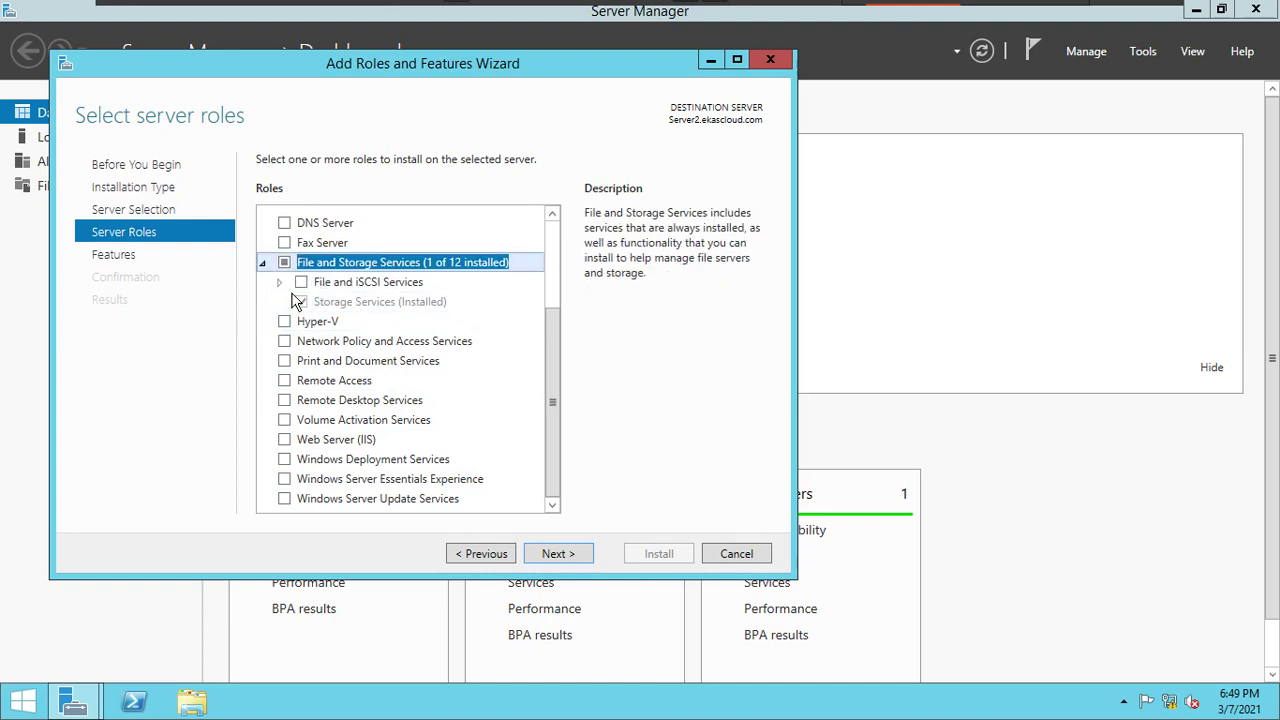
click(279, 282)
scroll(352, 400, down, 2)
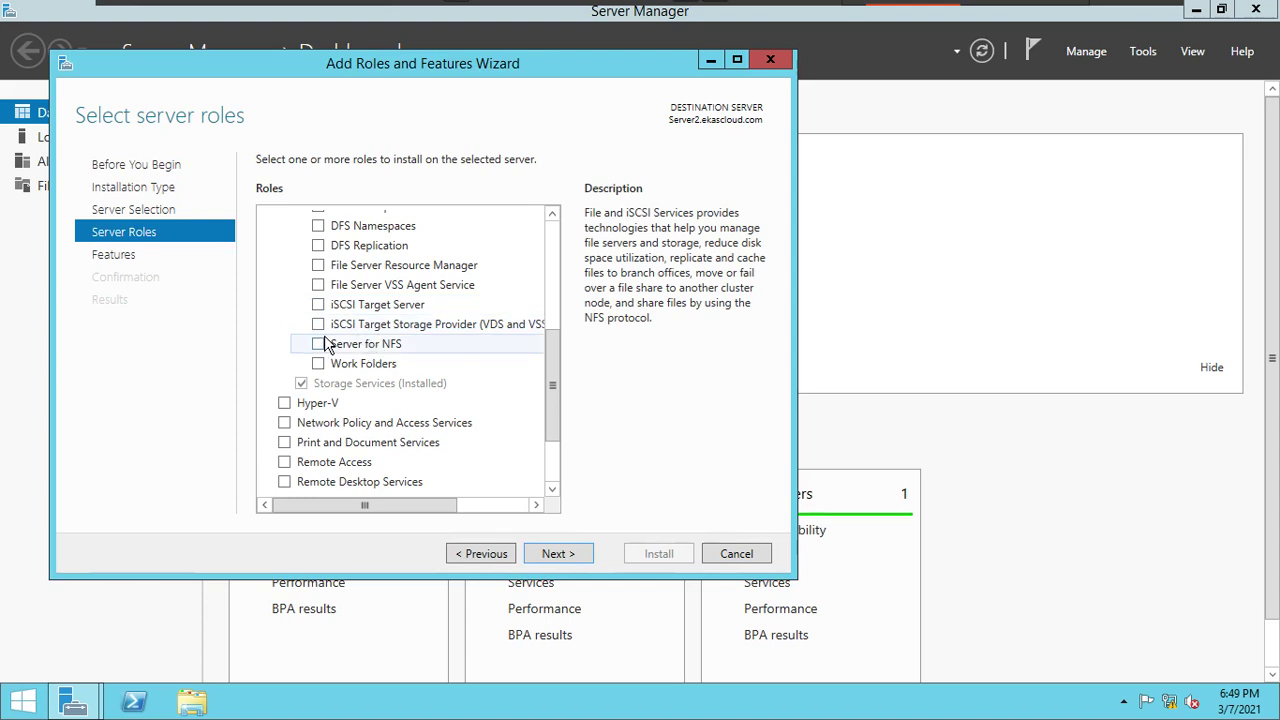
scroll(375, 400, down, 2)
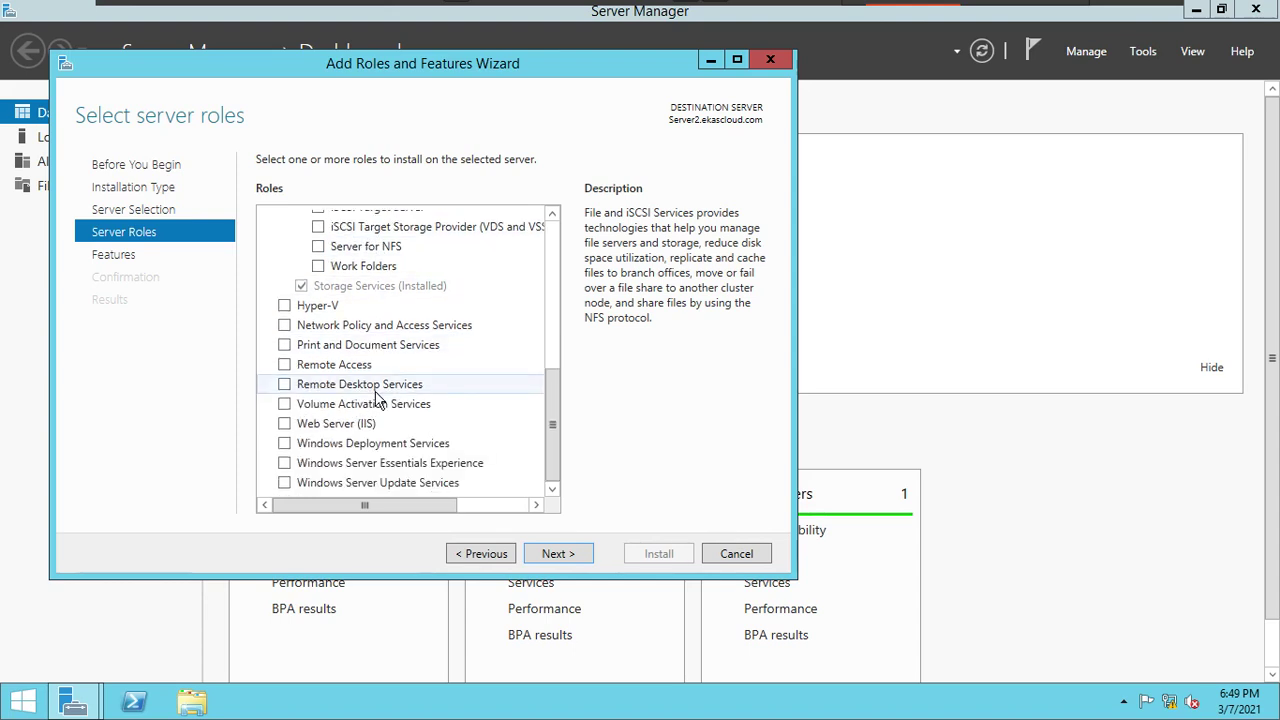
scroll(374, 400, up, 6)
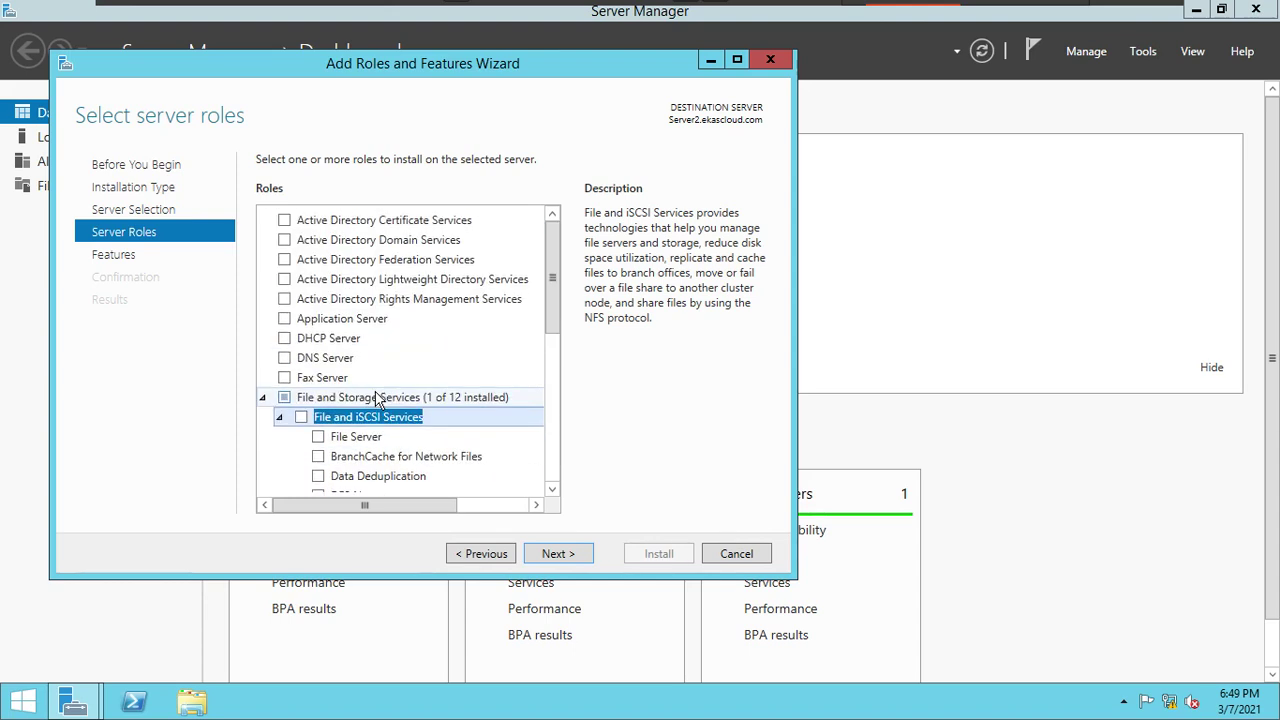
click(279, 417)
click(262, 397)
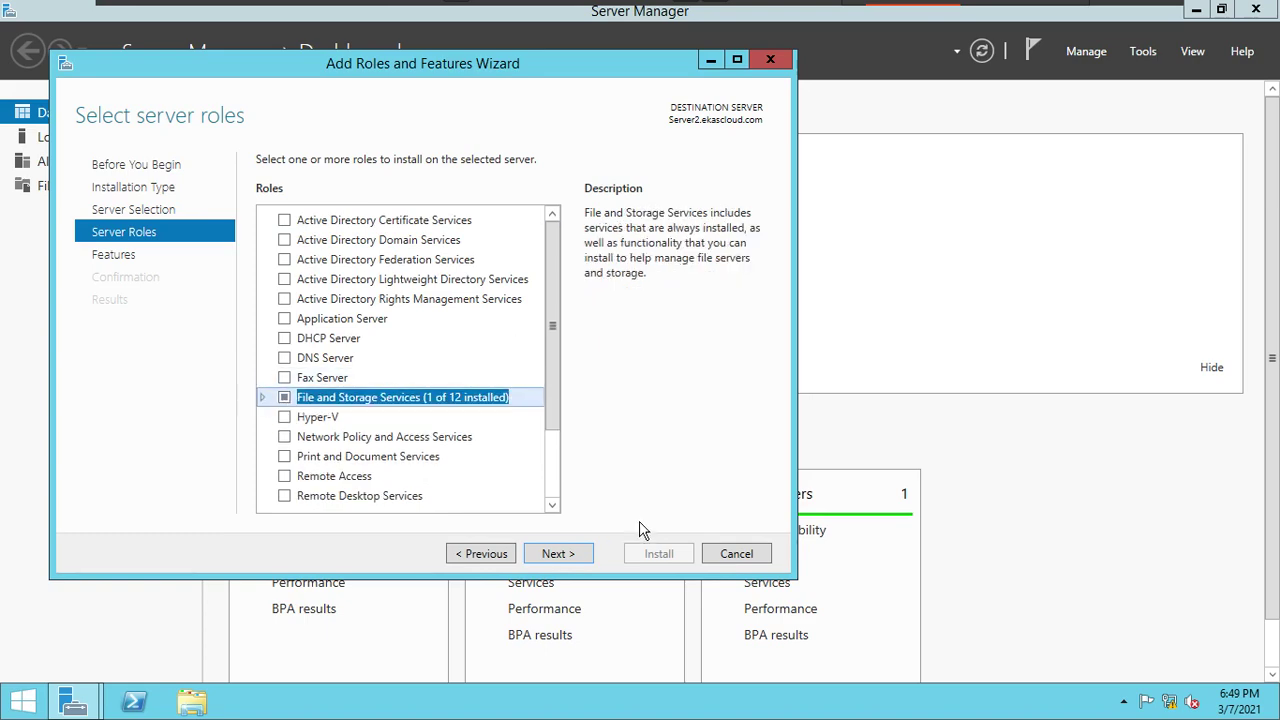
click(710, 60)
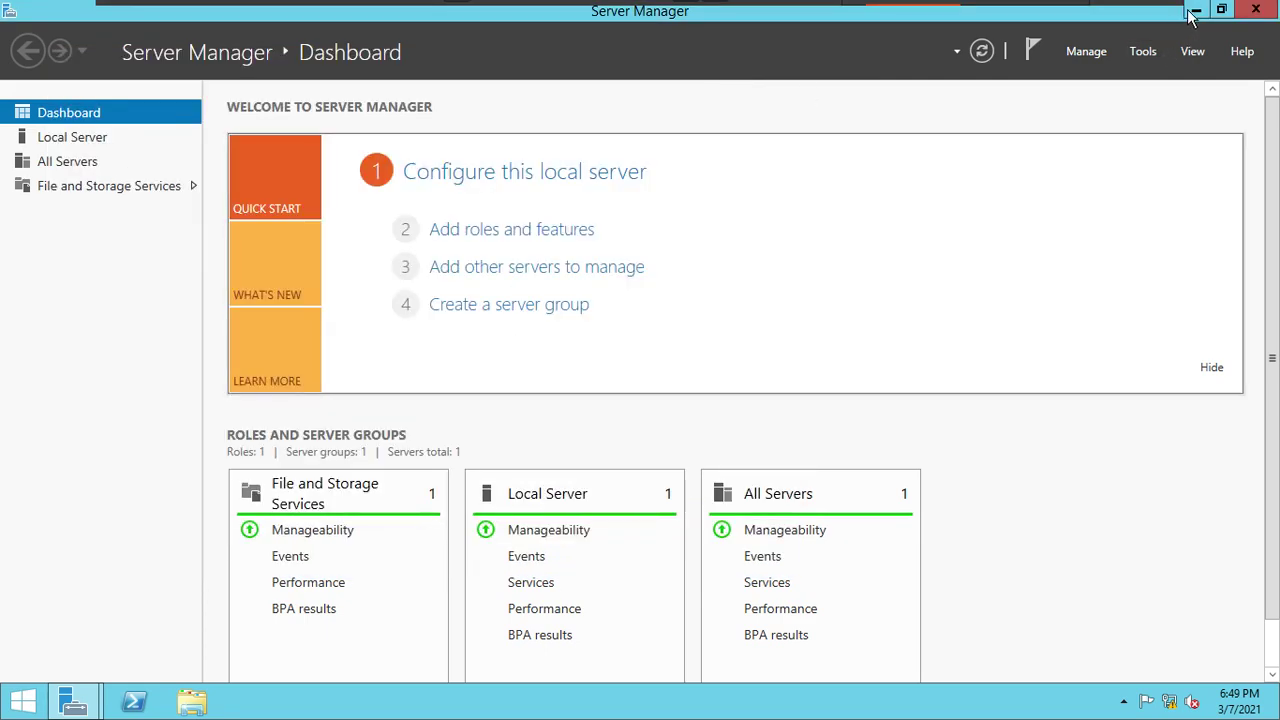
click(1196, 10)
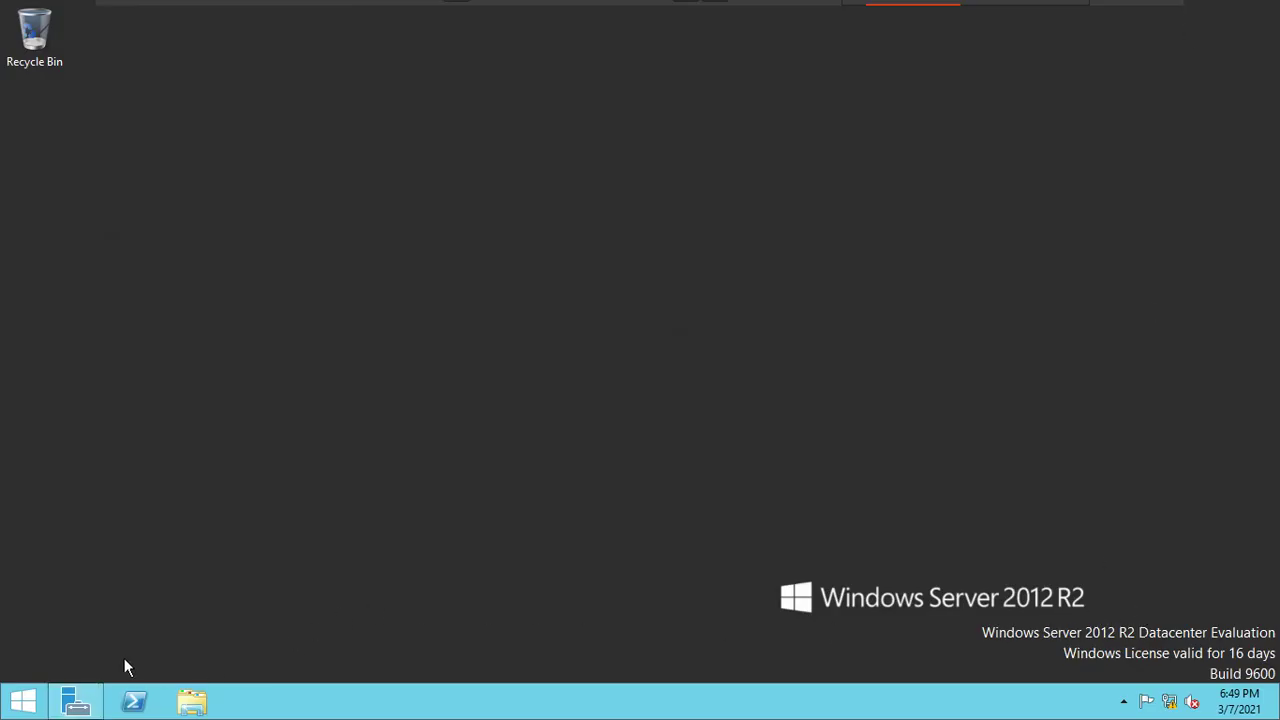
click(75, 701)
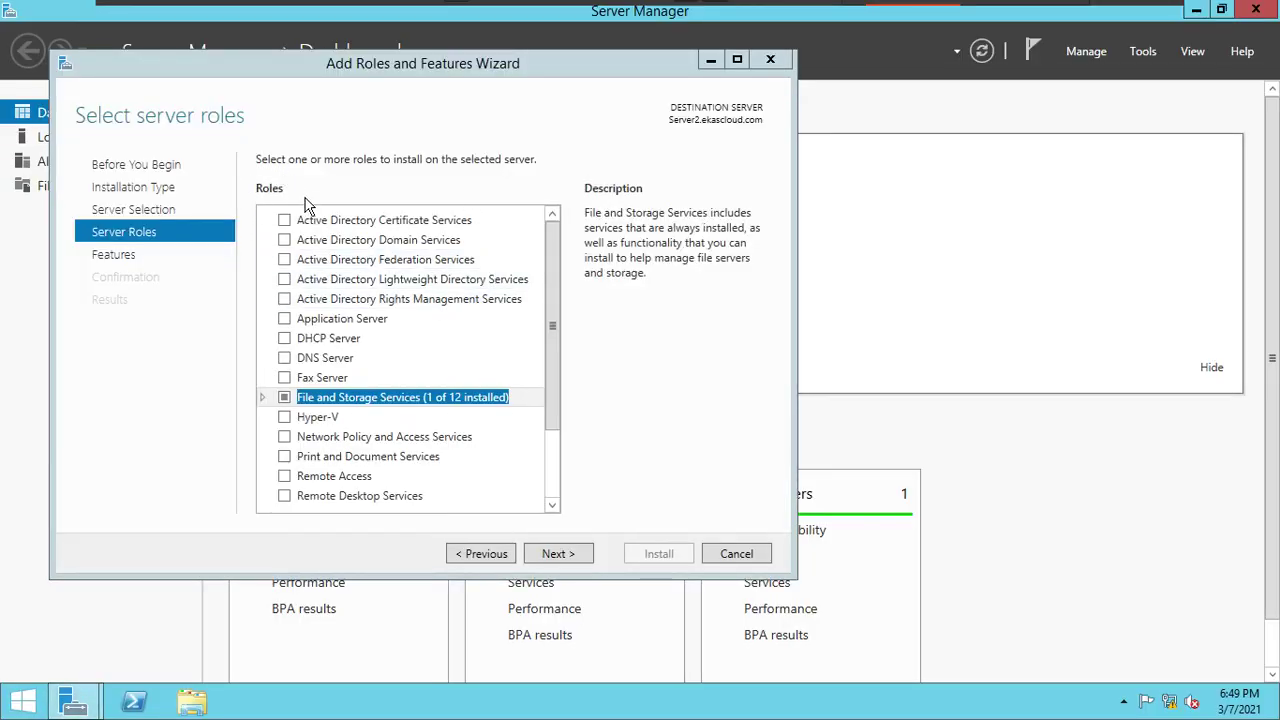
- Select the IP Address Management (IPAM) Server feature with its required features, adding no server role, and start the installation
click(587, 556)
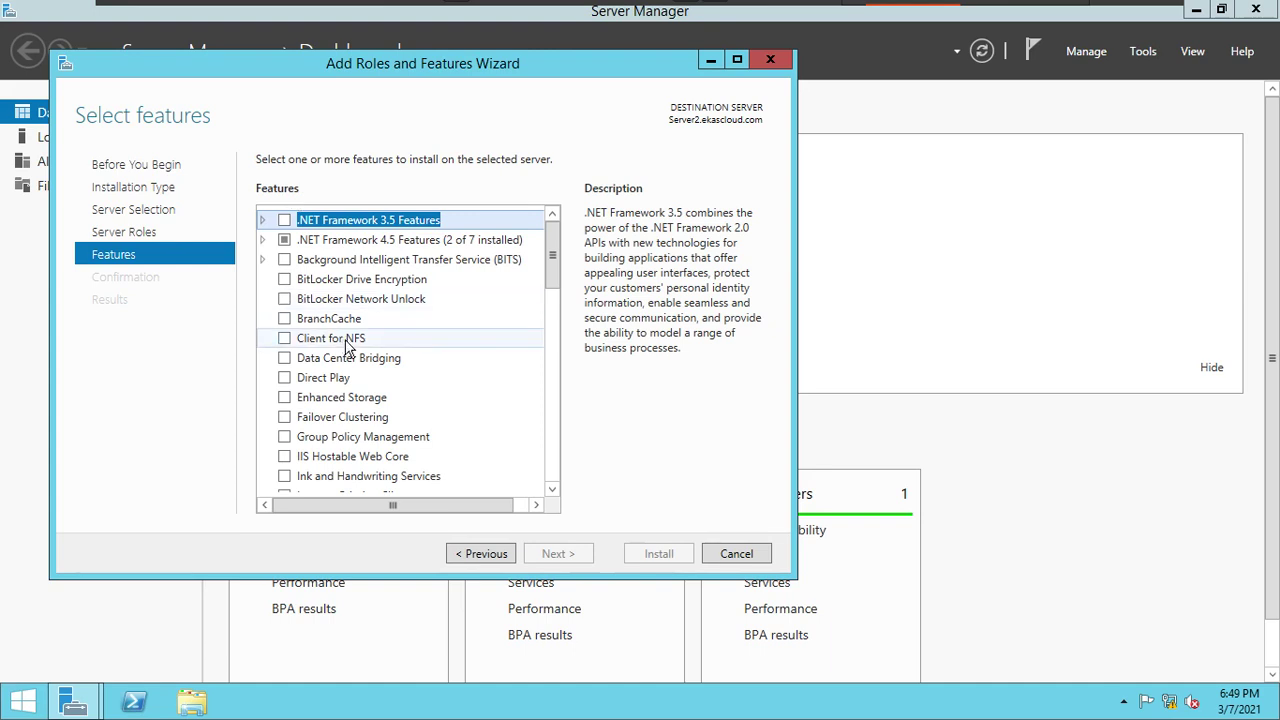
scroll(347, 345, down, 1)
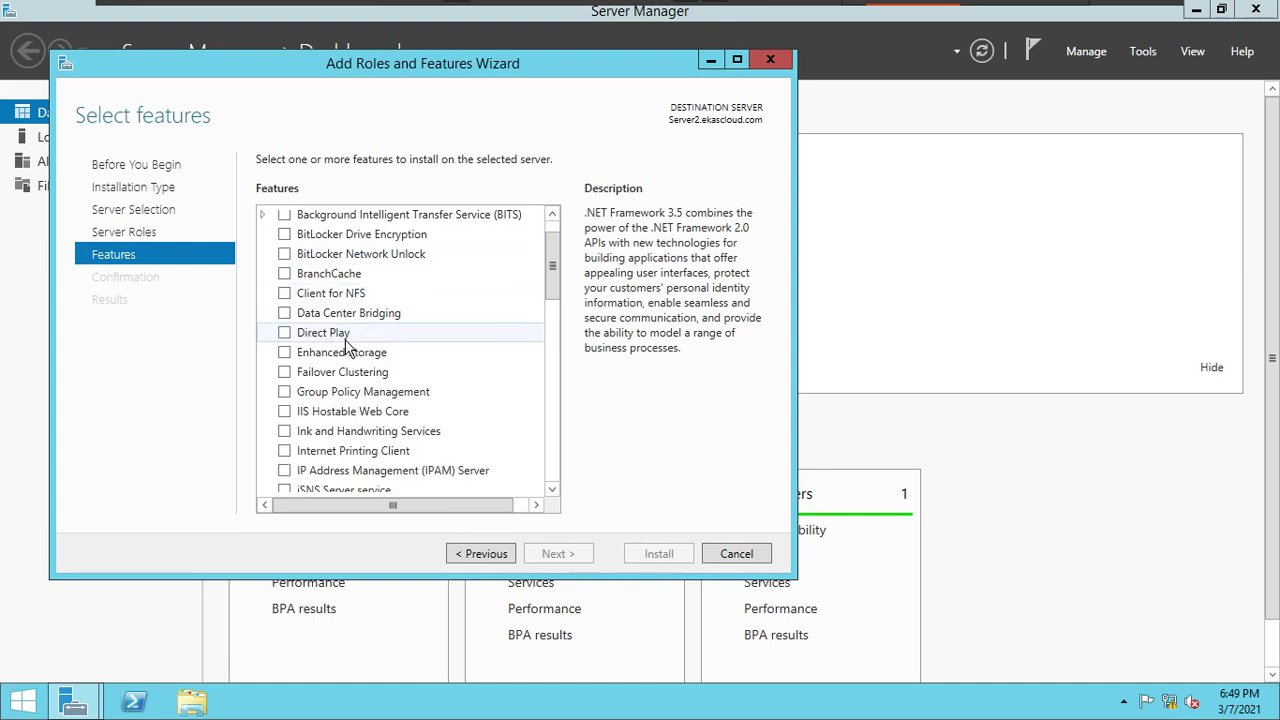
click(368, 472)
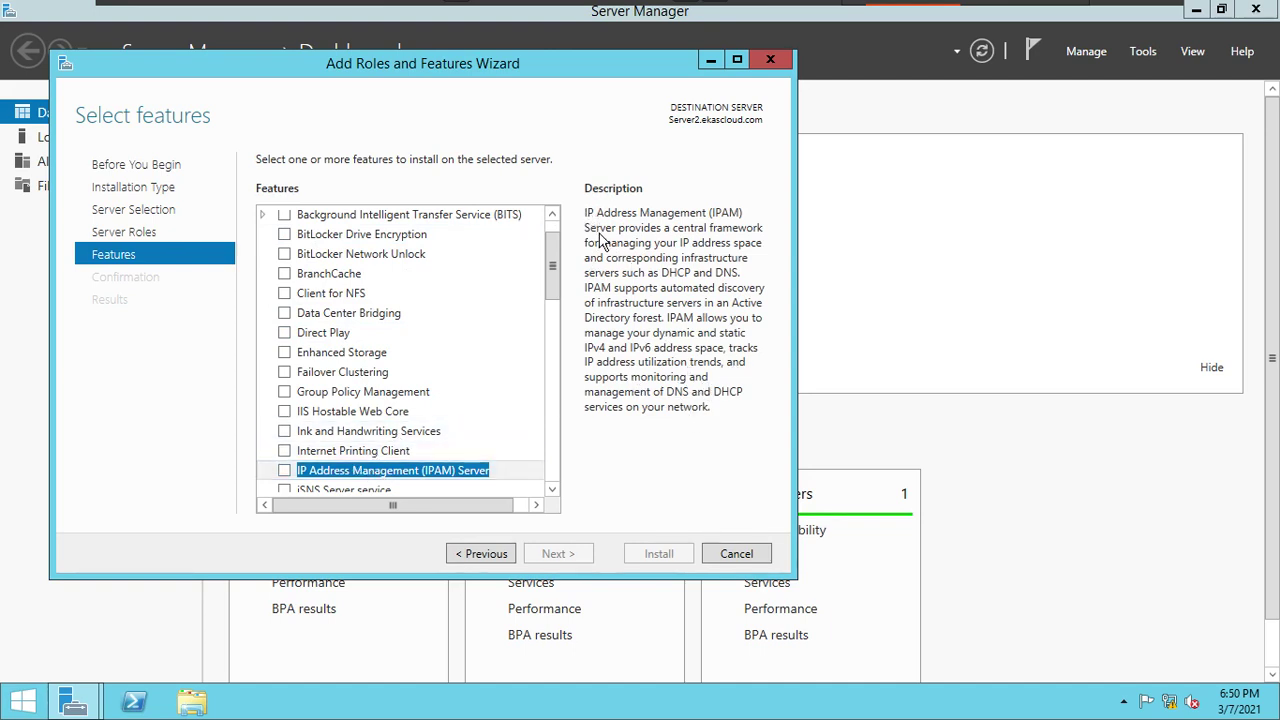
click(288, 473)
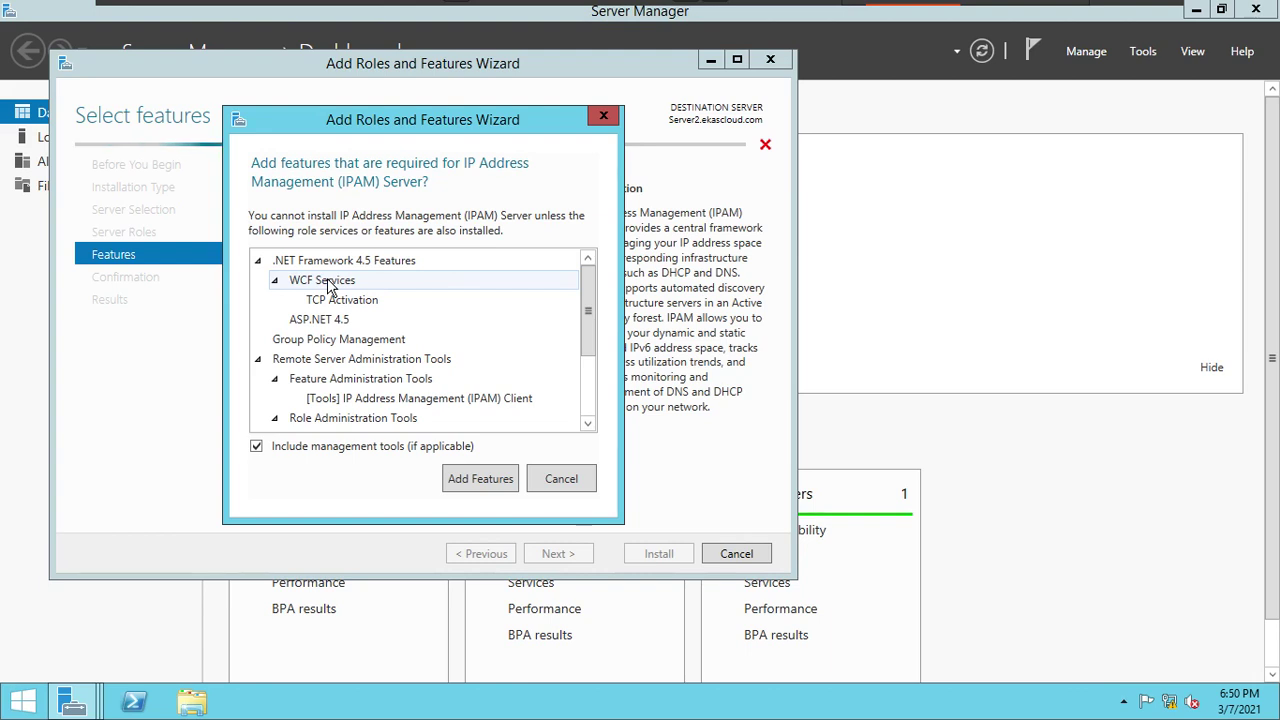
scroll(366, 343, down, 2)
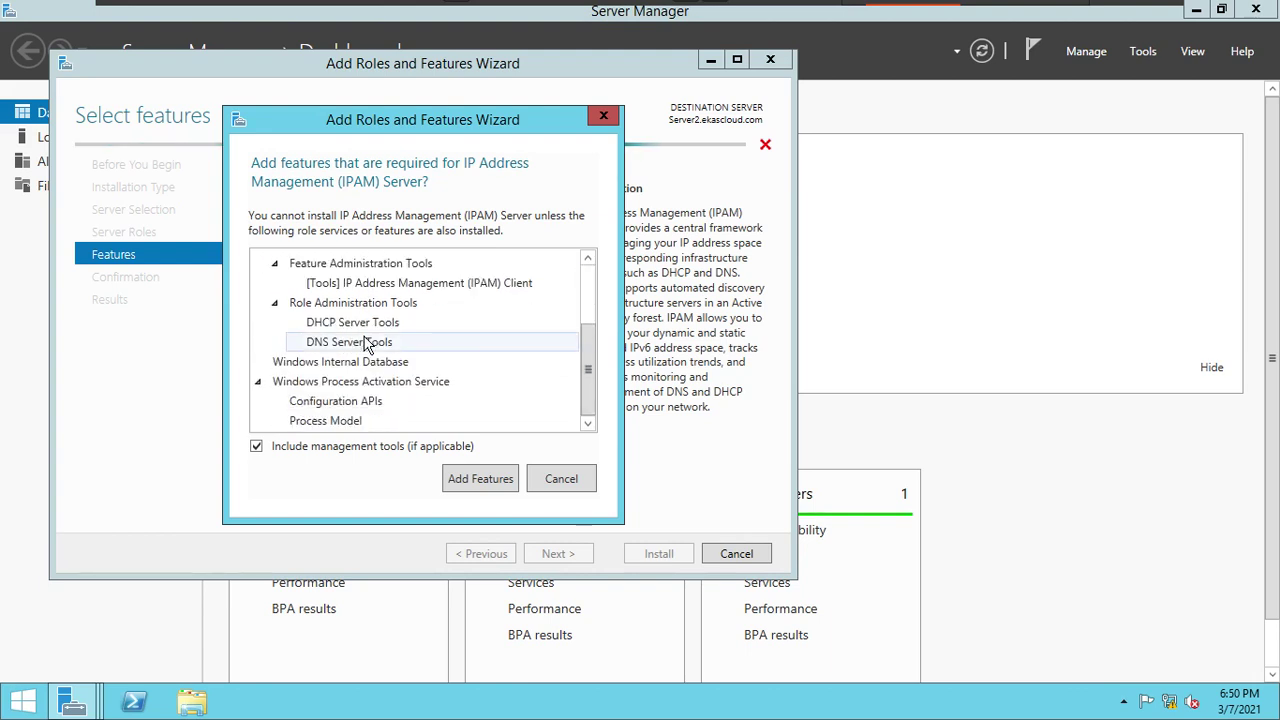
click(466, 480)
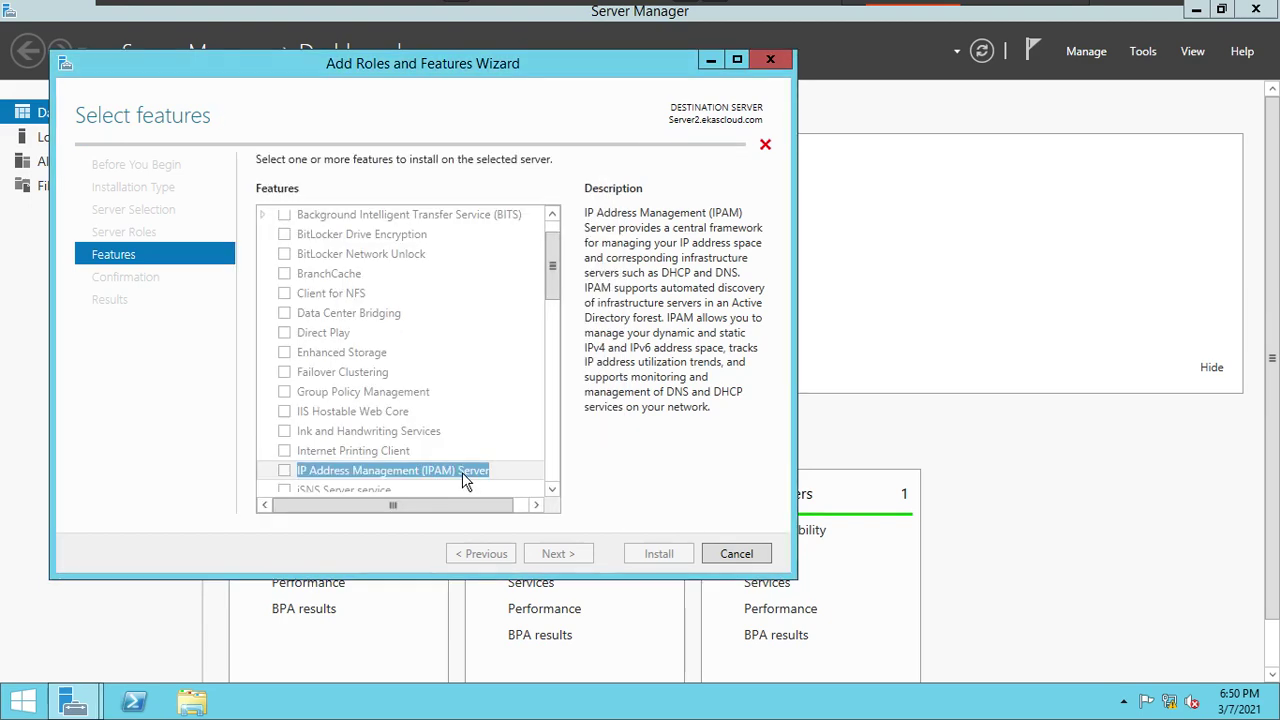
click(568, 561)
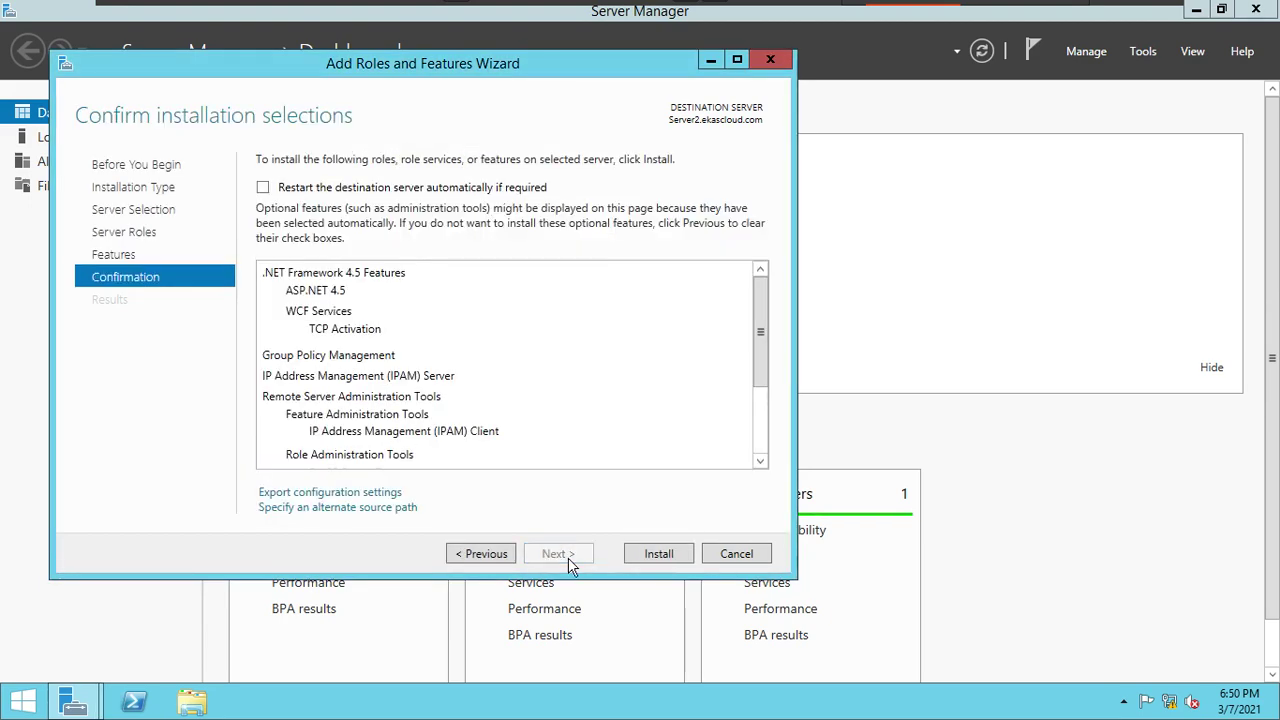
click(637, 556)
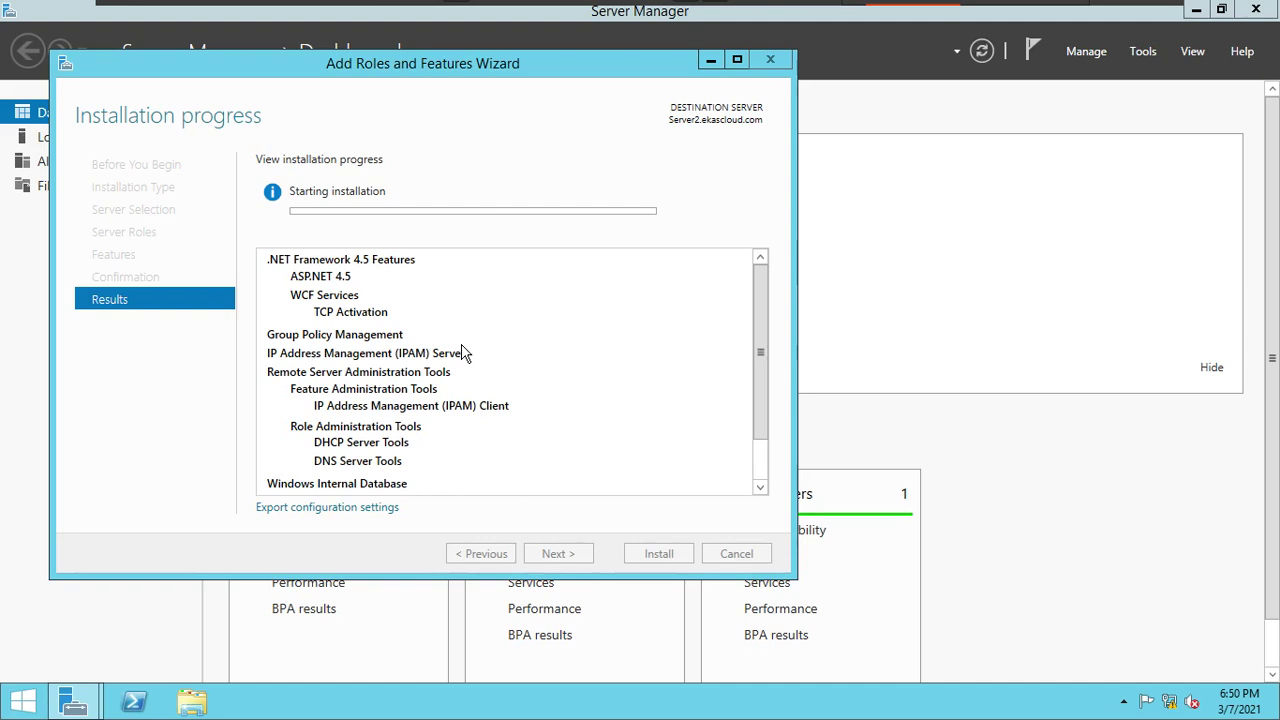
- Switch to the NoteBook virtual machine and go to the blank page after the IPAM network diagram in SMART Notebook
mouse_move(427, 8)
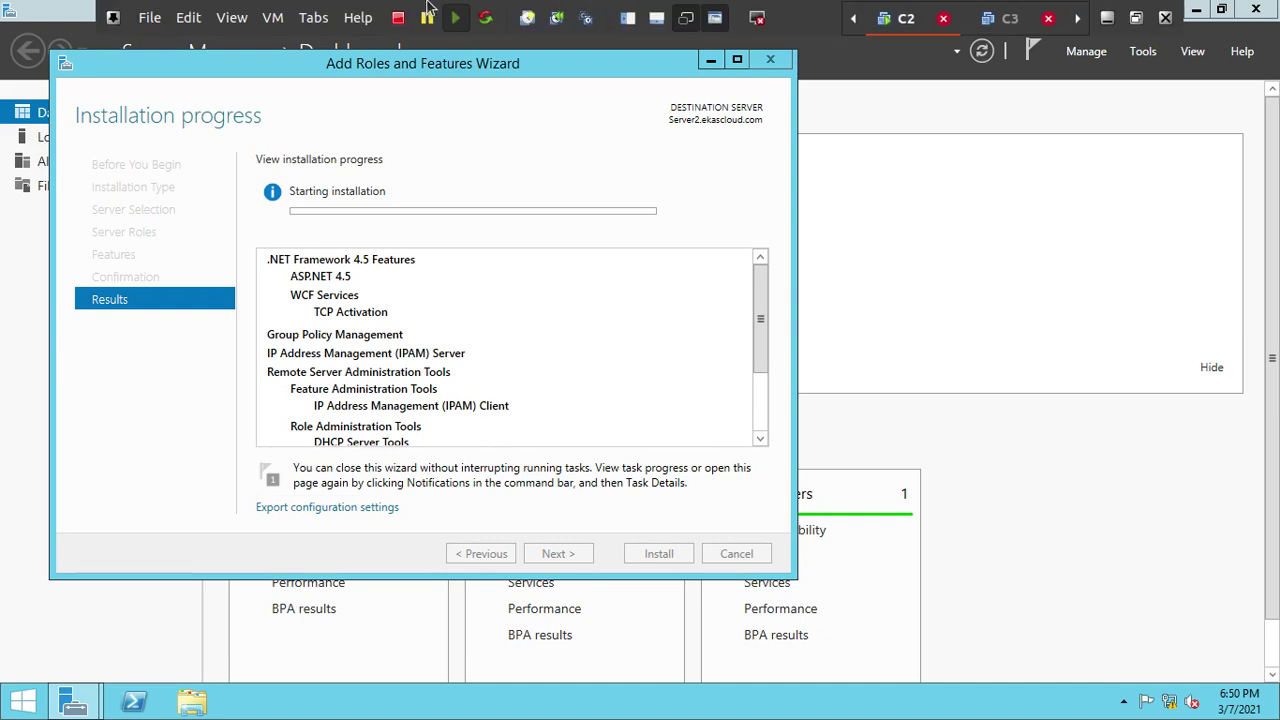
click(313, 18)
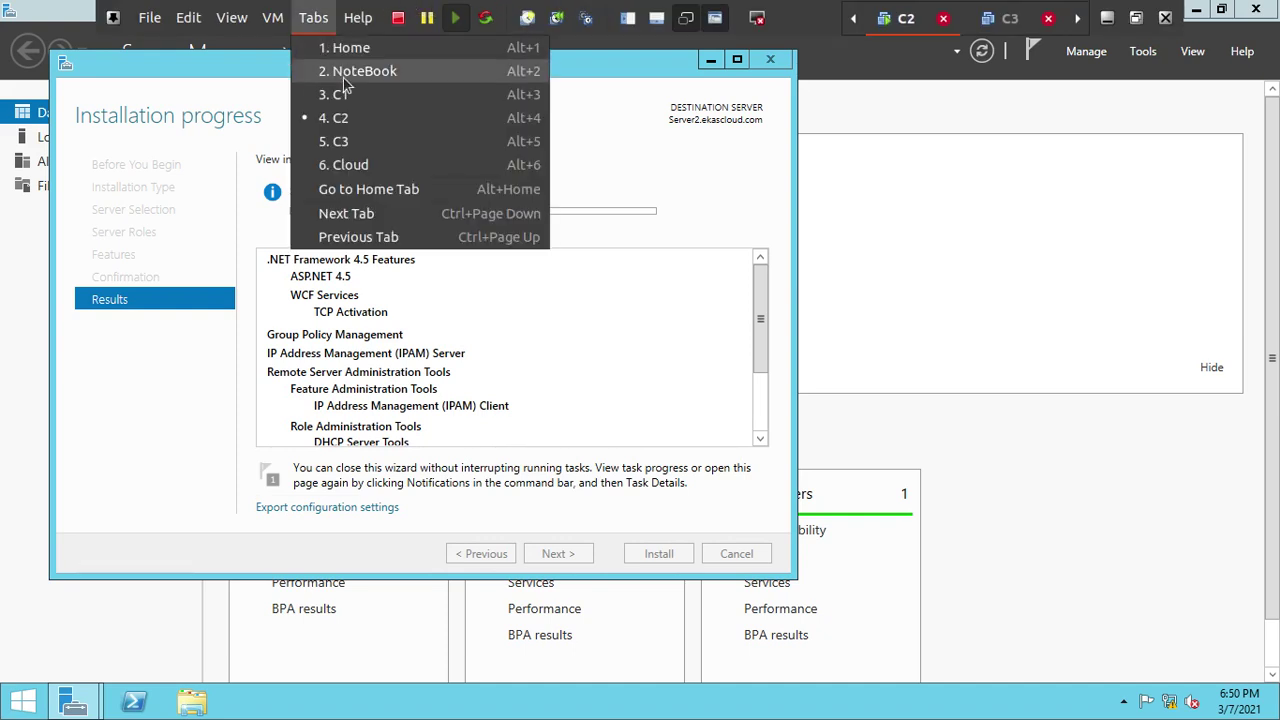
click(355, 75)
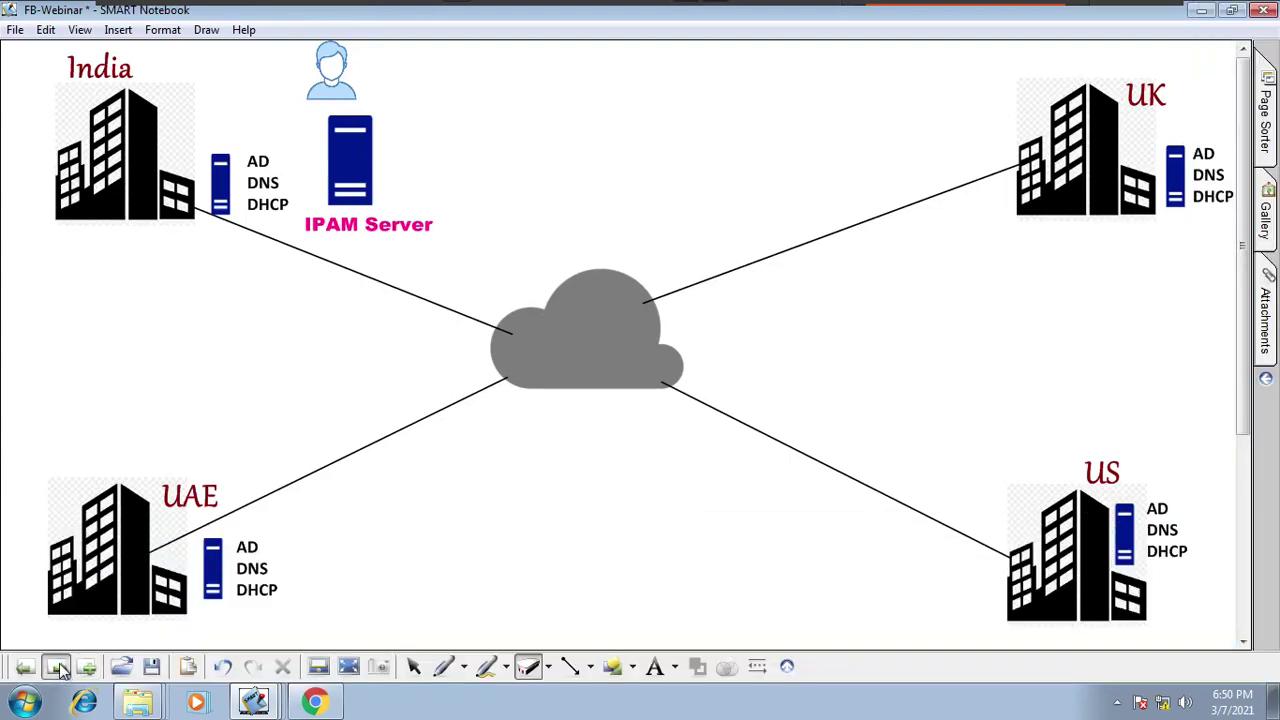
click(58, 669)
- Draw a smiling stick figure in thick black pen strokes near the middle of the blank page
click(465, 666)
click(550, 358)
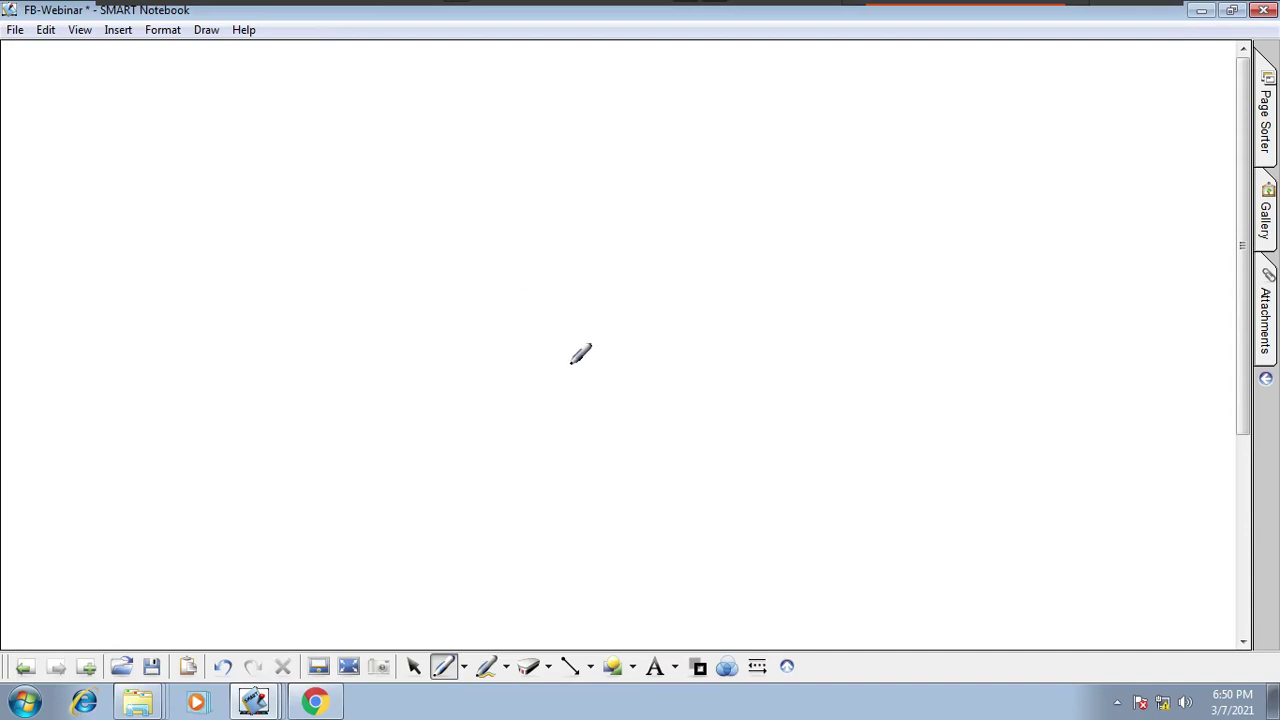
click(757, 666)
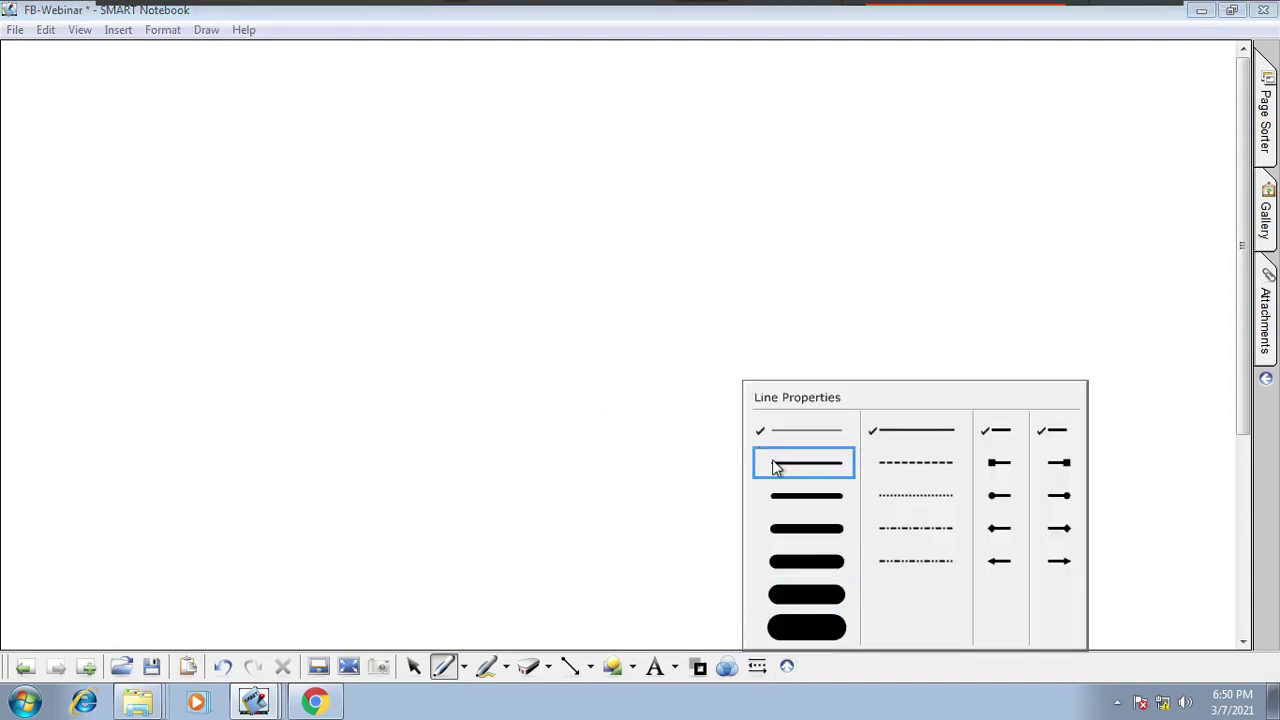
click(777, 467)
mouse_move(428, 291)
mouse_down()
mouse_move(426, 403)
mouse_move(430, 292)
mouse_move(460, 338)
mouse_up()
click(409, 345)
click(448, 330)
drag(423, 385, 462, 357)
mouse_move(489, 403)
mouse_down()
mouse_move(471, 458)
mouse_move(434, 448)
mouse_move(461, 416)
mouse_up()
mouse_move(473, 458)
mouse_down()
mouse_move(453, 488)
mouse_move(518, 464)
mouse_up()
- Draw two boxes labelled W and N, one above the other, beside the stick figure in a thinner black line
click(757, 666)
click(790, 463)
mouse_move(549, 227)
mouse_down()
mouse_move(556, 248)
mouse_move(597, 229)
mouse_up()
mouse_move(635, 185)
mouse_down()
mouse_move(531, 290)
mouse_move(632, 182)
mouse_up()
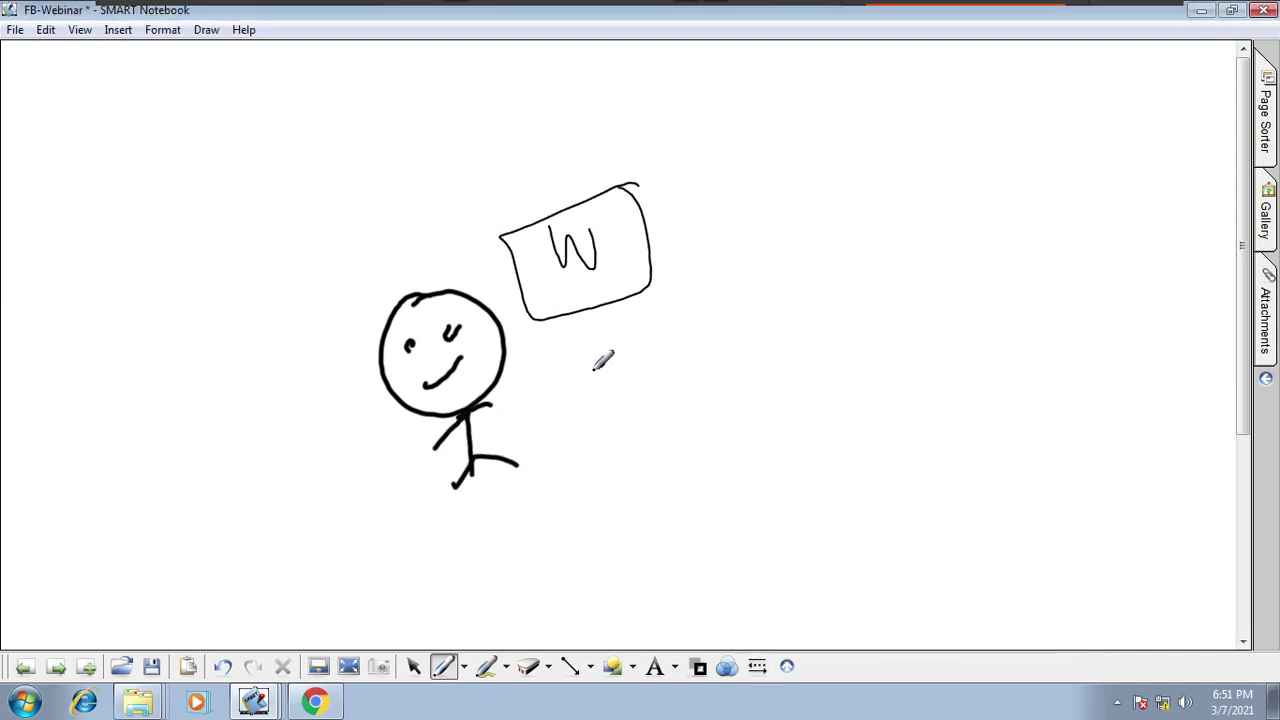
mouse_move(589, 381)
mouse_down()
mouse_move(613, 376)
mouse_move(614, 344)
mouse_up()
drag(640, 348, 645, 364)
mouse_move(630, 310)
mouse_down()
mouse_move(646, 386)
mouse_move(642, 352)
mouse_up()
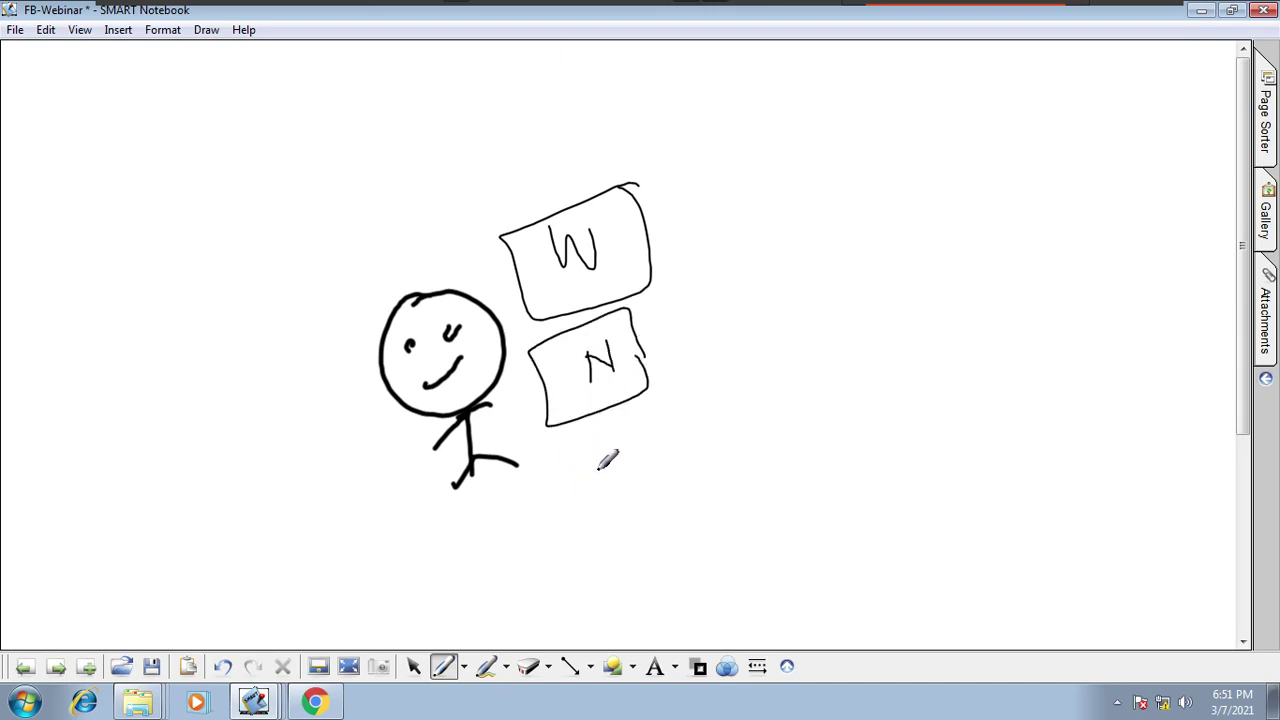
- Draw three short slanted black lines below the box labelled N
drag(548, 487, 587, 474)
drag(560, 519, 598, 503)
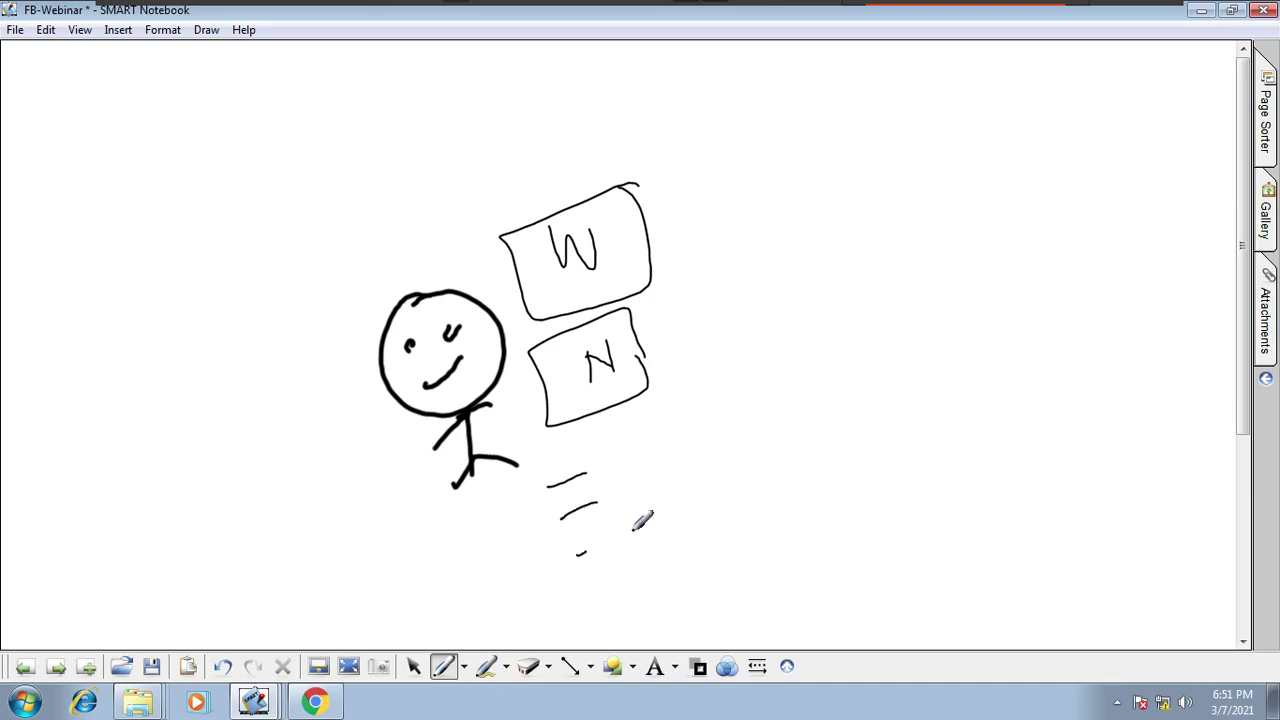
drag(576, 556, 640, 527)
- Draw a dark red frame around the stick figure, boxes and short lines, undoing the first uneven outline
click(699, 666)
click(698, 577)
mouse_move(763, 492)
mouse_down()
mouse_move(697, 152)
mouse_move(350, 558)
mouse_move(788, 518)
mouse_up()
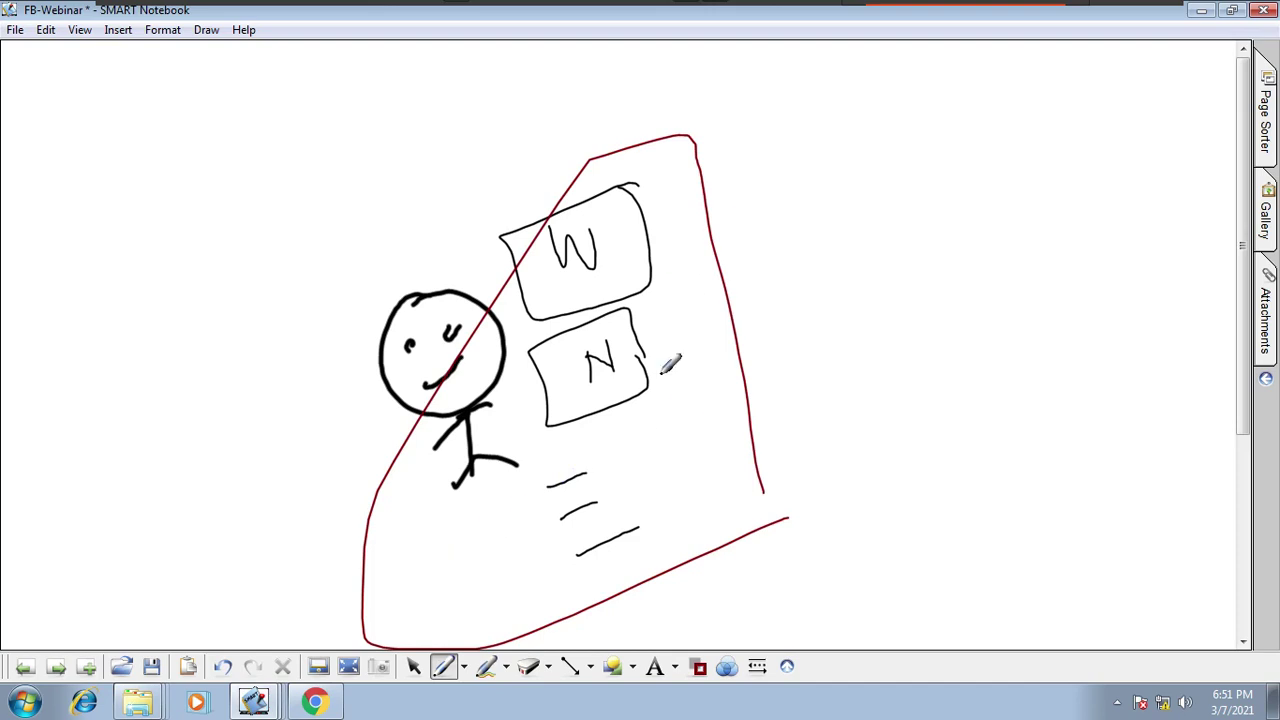
double_click(222, 666)
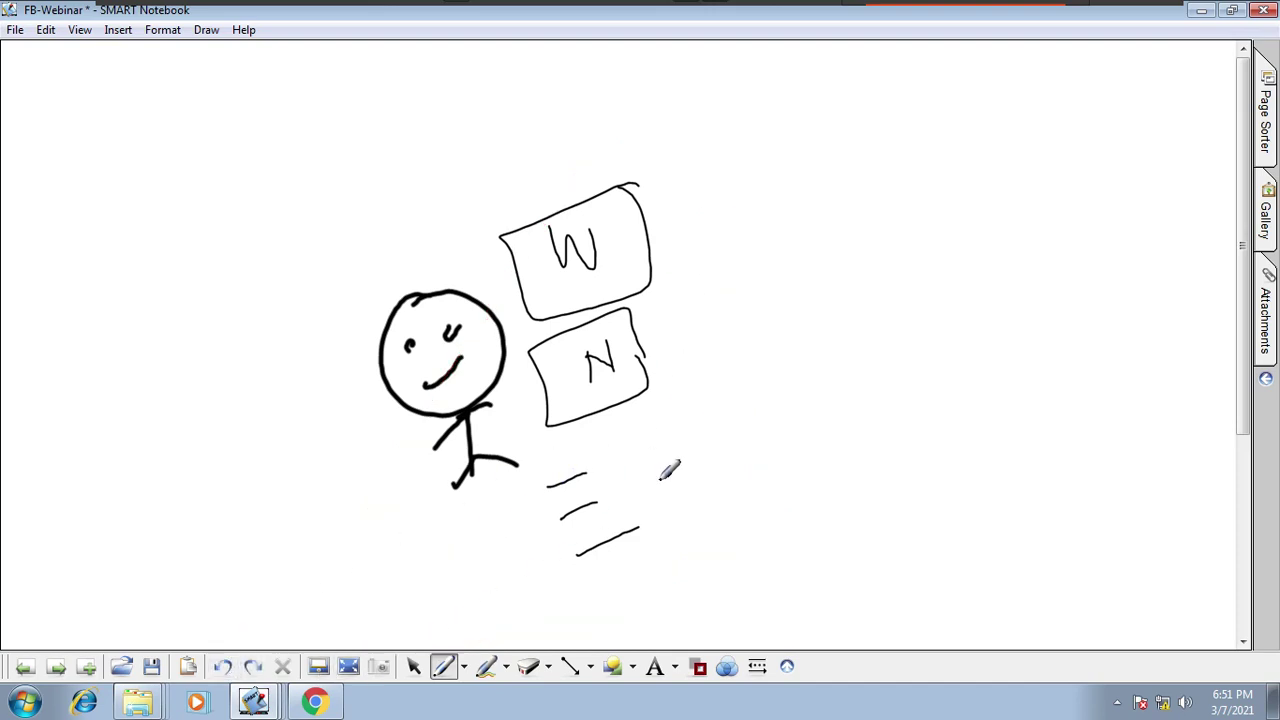
mouse_move(720, 512)
mouse_down()
mouse_move(688, 190)
mouse_move(306, 300)
mouse_move(516, 582)
mouse_move(714, 508)
mouse_up()
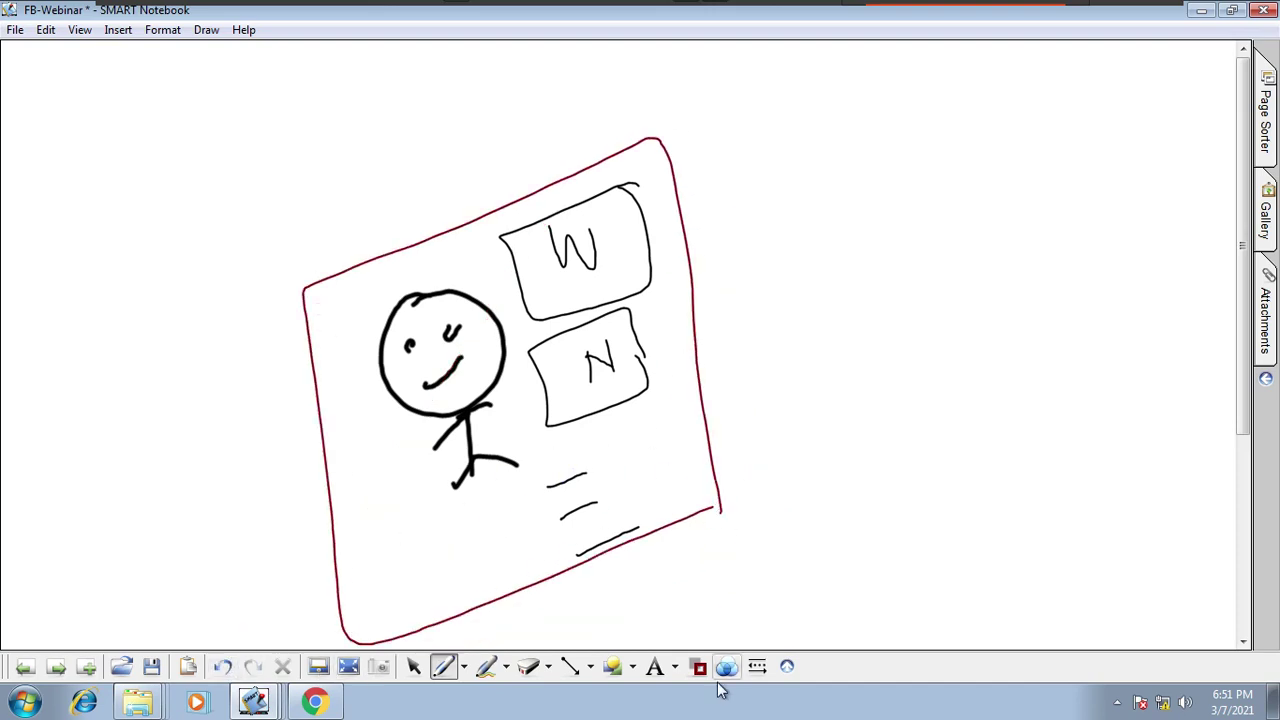
- Write the word "cloud" in black beside the framed drawing and underline it
click(700, 667)
click(697, 553)
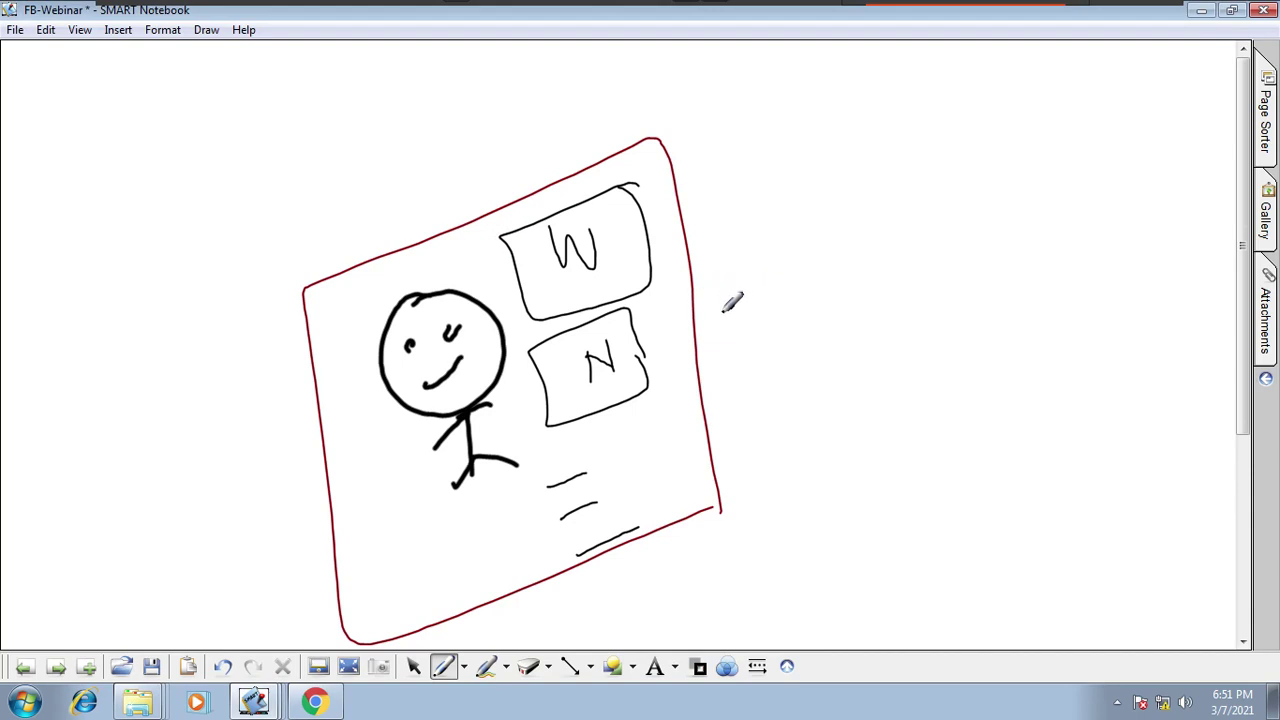
click(700, 667)
click(697, 555)
mouse_move(822, 223)
mouse_down()
mouse_move(846, 206)
mouse_move(866, 229)
mouse_move(934, 191)
mouse_move(945, 128)
mouse_move(955, 222)
mouse_move(782, 320)
mouse_up()
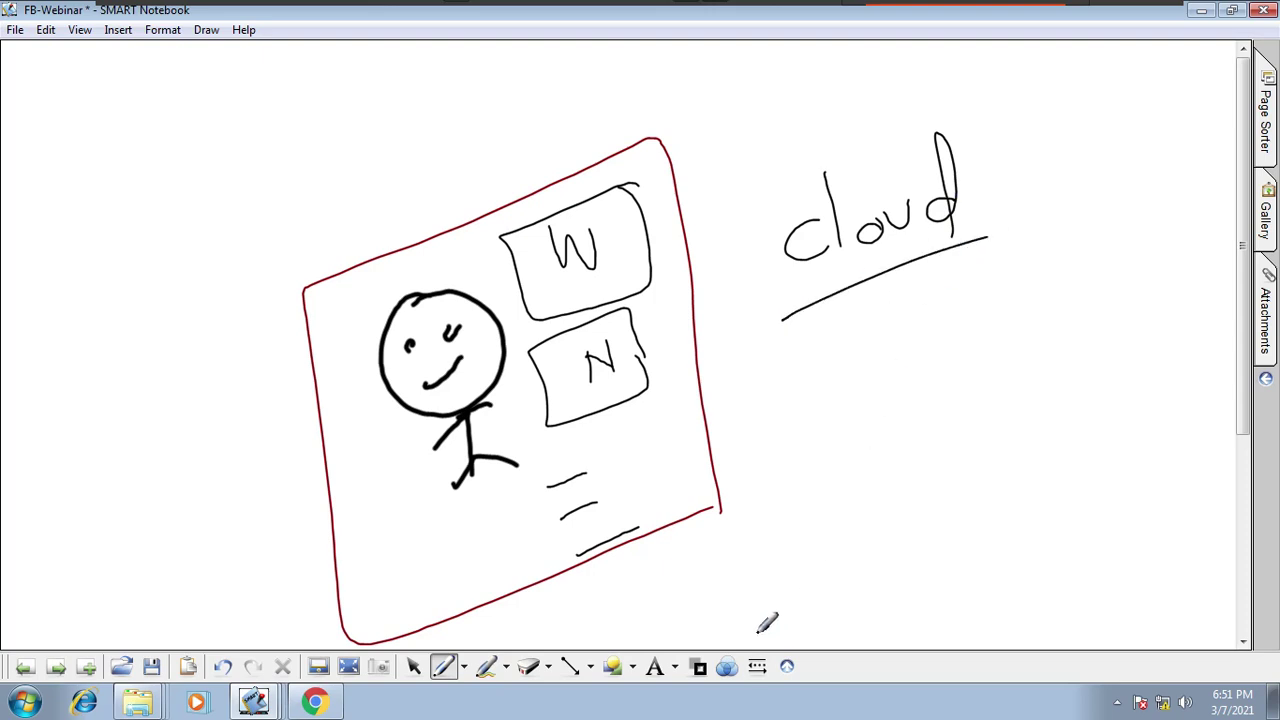
- Draw a curved dark red arrow from the frame around the stick figure to the word "cloud"
click(699, 667)
click(696, 566)
mouse_move(447, 242)
mouse_down()
mouse_move(775, 158)
mouse_move(800, 178)
mouse_up()
drag(790, 132, 786, 182)
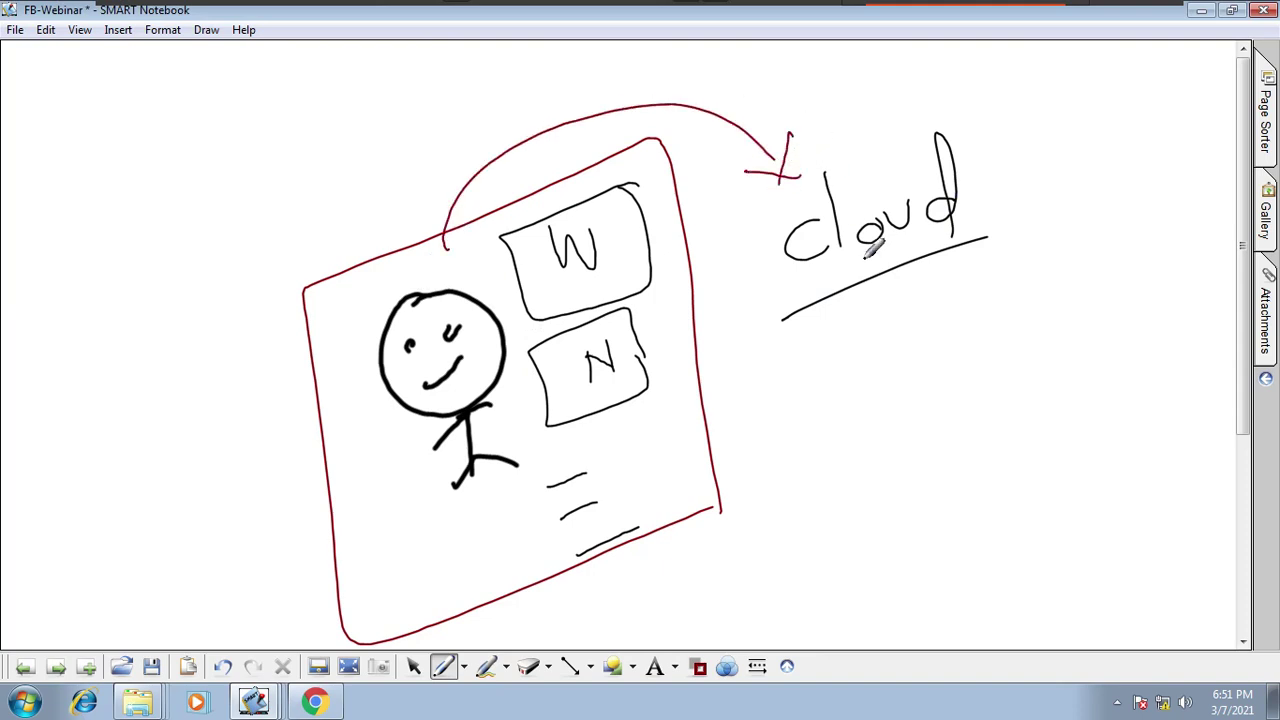
- Add a dark red underline to the word "cloud" and draw five short slanted lines in a column beneath it
drag(778, 320, 962, 232)
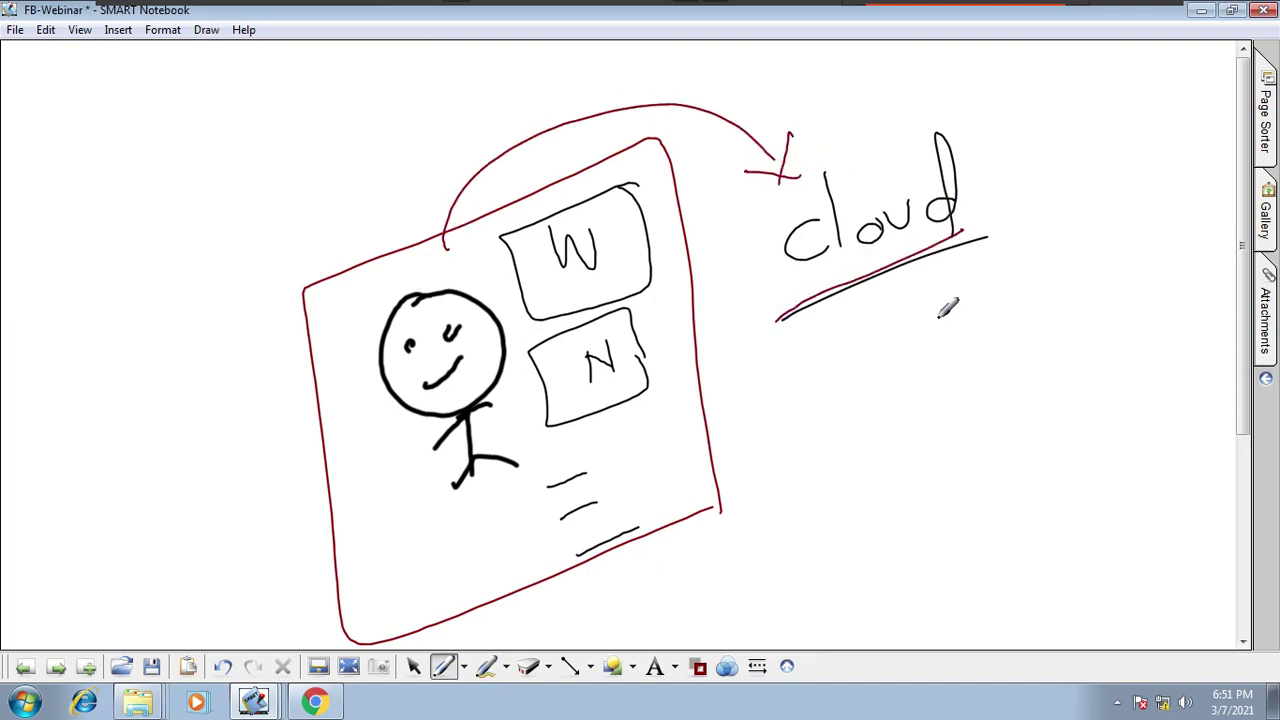
drag(940, 316, 1026, 288)
drag(962, 348, 1032, 326)
drag(975, 385, 1035, 362)
drag(970, 423, 1018, 400)
drag(973, 450, 1036, 421)
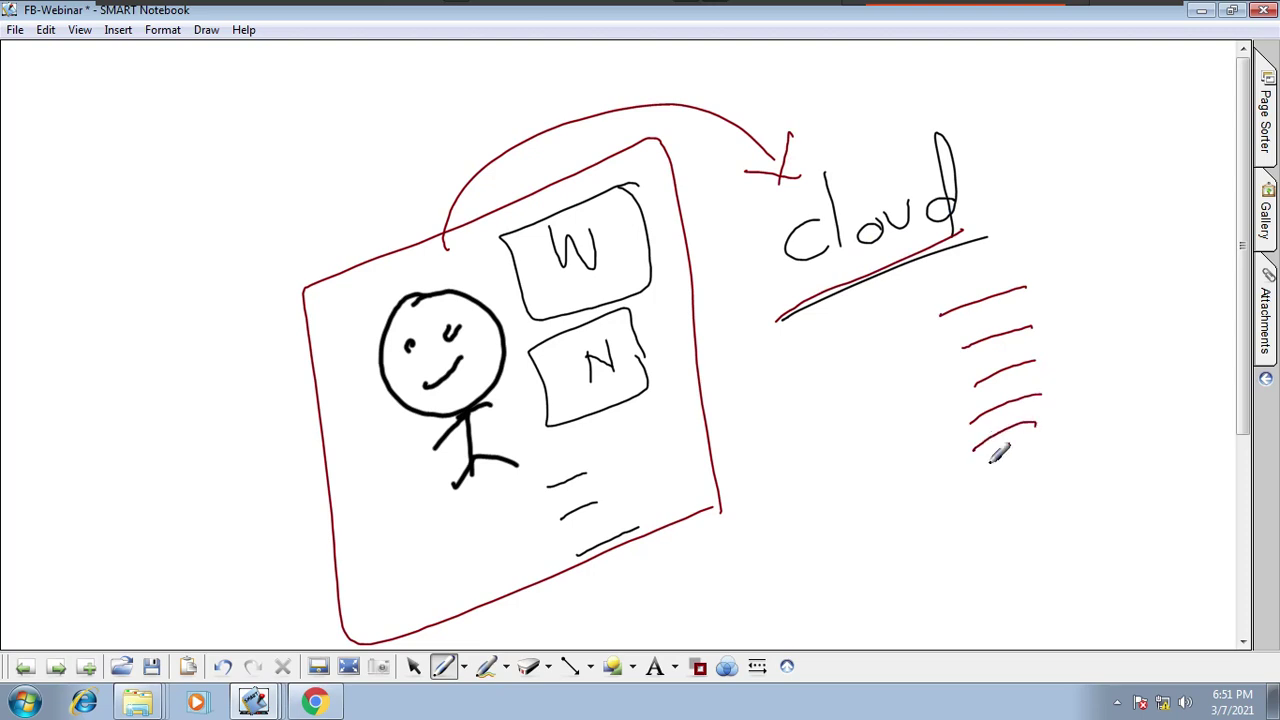
- Add six more dark red slanted lines to the column beneath "cloud" and draw a rounded outline around the whole column
drag(978, 474, 1045, 446)
drag(993, 503, 1045, 474)
drag(996, 535, 1044, 506)
drag(982, 573, 1042, 544)
drag(995, 600, 1055, 573)
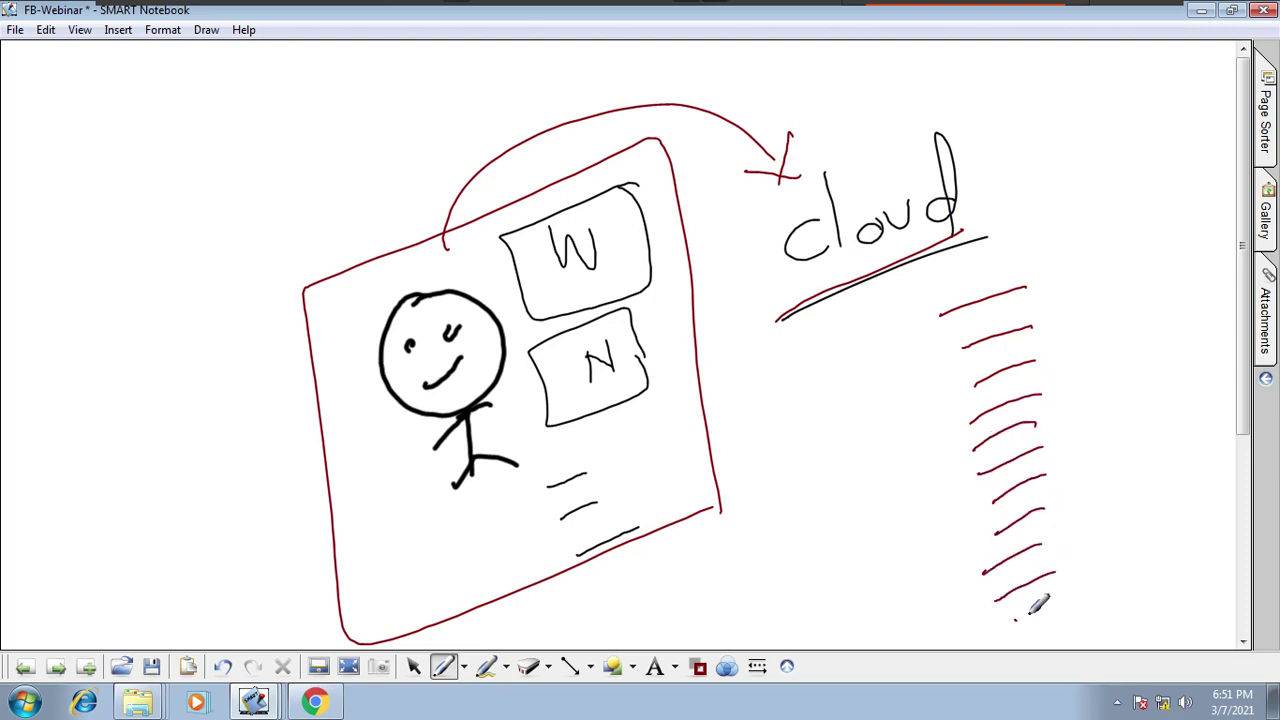
drag(1015, 620, 1070, 595)
mouse_move(1125, 595)
mouse_down()
mouse_move(1124, 471)
mouse_move(863, 357)
mouse_move(995, 638)
mouse_move(1135, 582)
mouse_up()
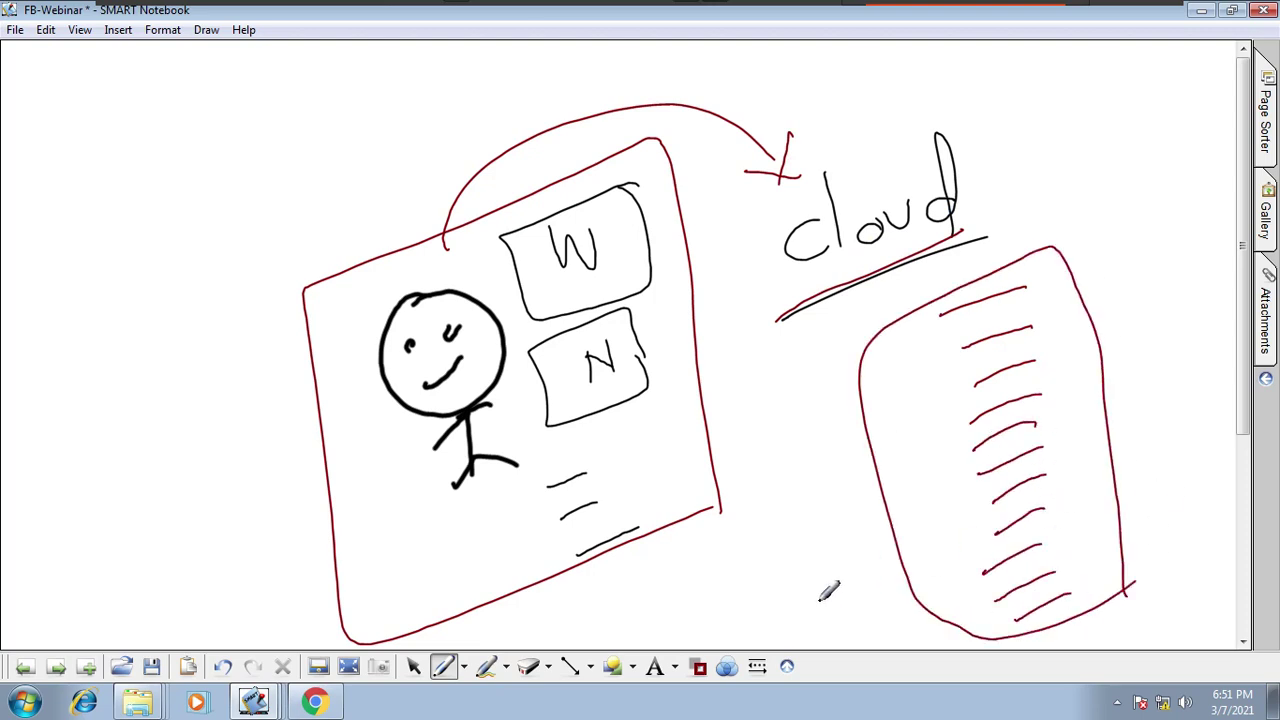
- Change the pen to black with the next thicker line and draw a small circle with a check mark beside the outlined column
click(699, 666)
click(694, 550)
click(757, 666)
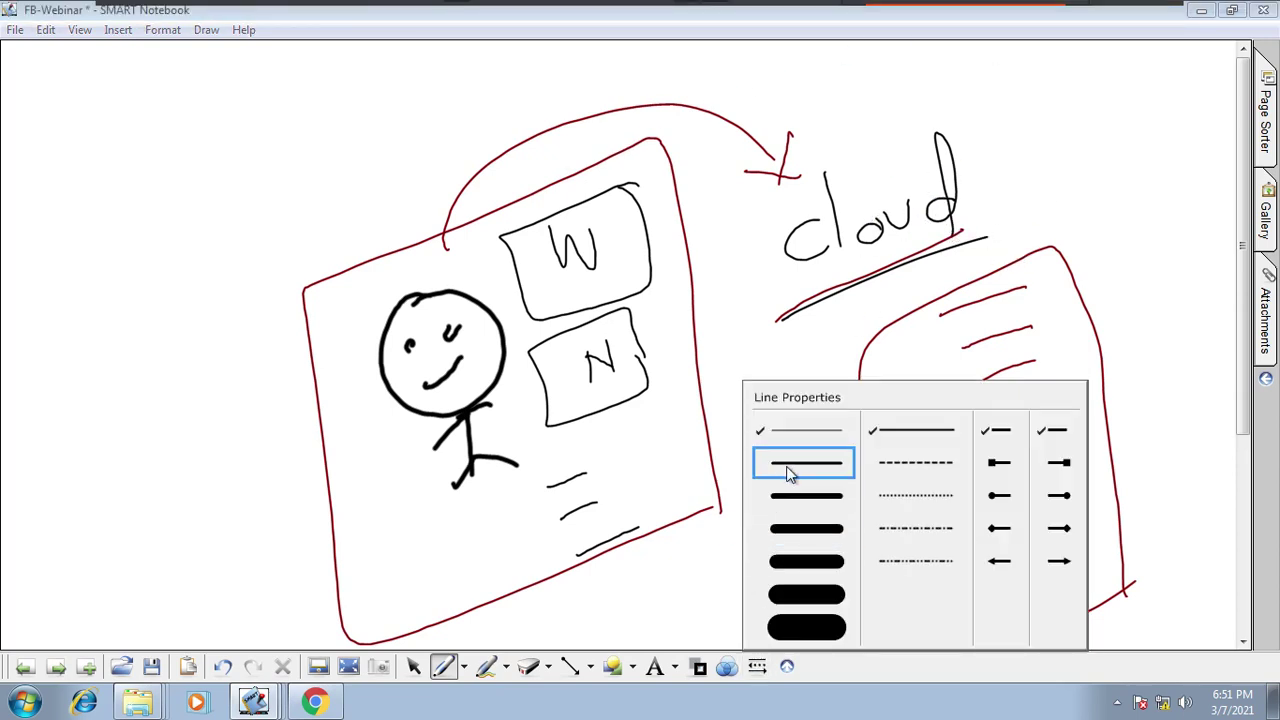
click(790, 466)
mouse_move(800, 366)
mouse_down()
mouse_move(782, 386)
mouse_move(835, 350)
mouse_up()
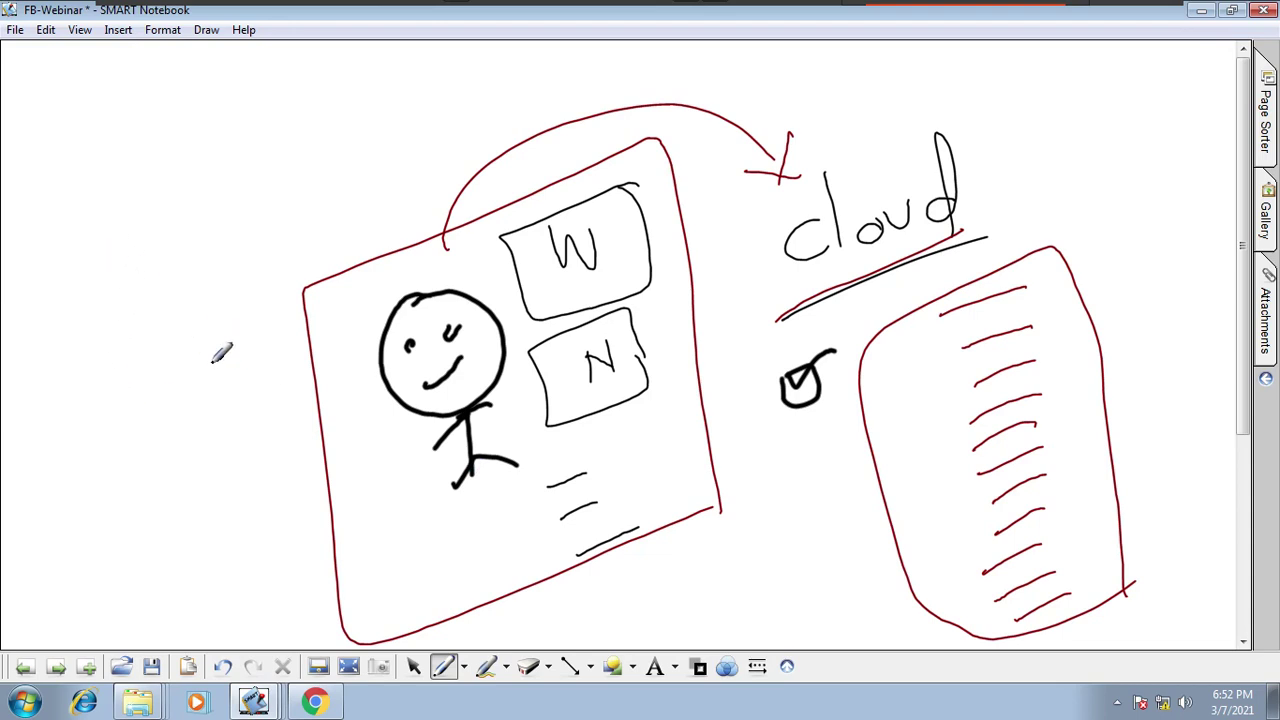
- Draw a thick black upward arrow outside the frame leading to a box, and a long arrow from that box to a second small box
mouse_move(160, 367)
mouse_down()
mouse_move(169, 415)
mouse_move(161, 292)
mouse_up()
mouse_move(143, 306)
mouse_down()
mouse_move(179, 280)
mouse_move(188, 312)
mouse_up()
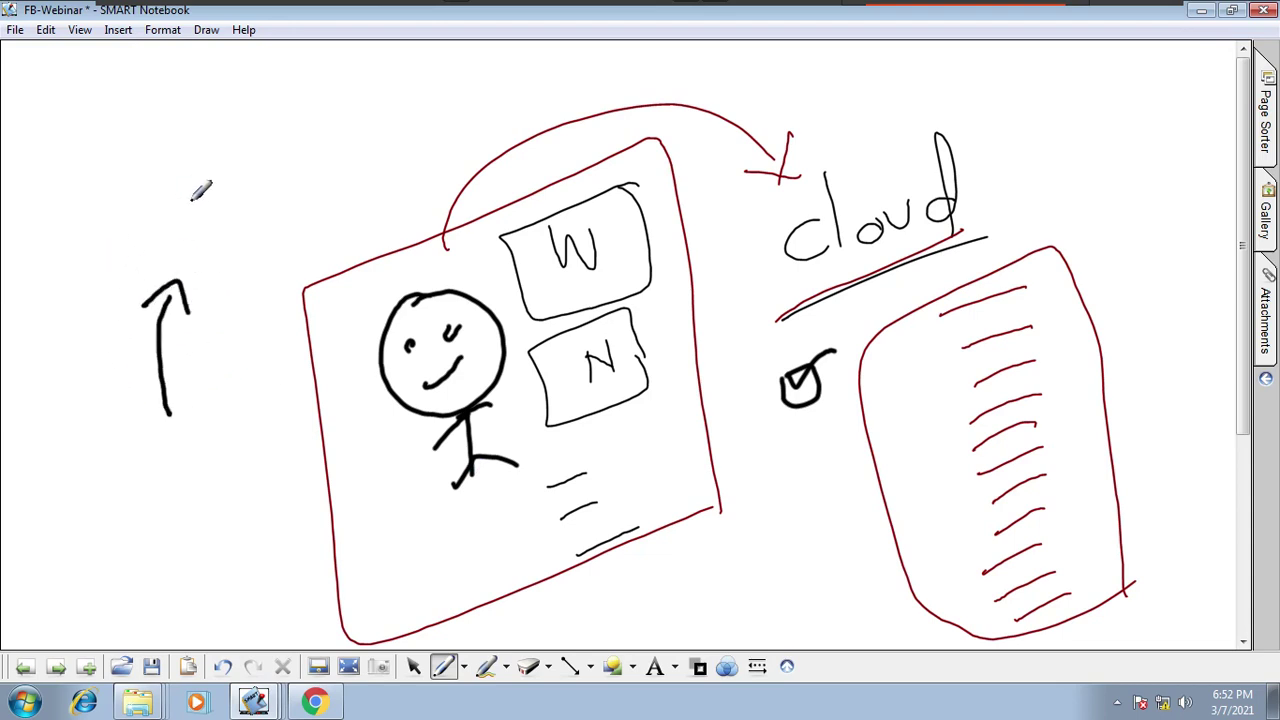
mouse_move(185, 188)
mouse_down()
mouse_move(197, 250)
mouse_move(263, 181)
mouse_up()
drag(261, 136, 157, 195)
mouse_move(260, 134)
mouse_down()
mouse_move(263, 178)
mouse_move(548, 70)
mouse_move(528, 94)
mouse_move(668, 72)
mouse_move(598, 84)
mouse_up()
- Draw a dark red wavy line beneath the long black arrow between the two boxes
click(698, 666)
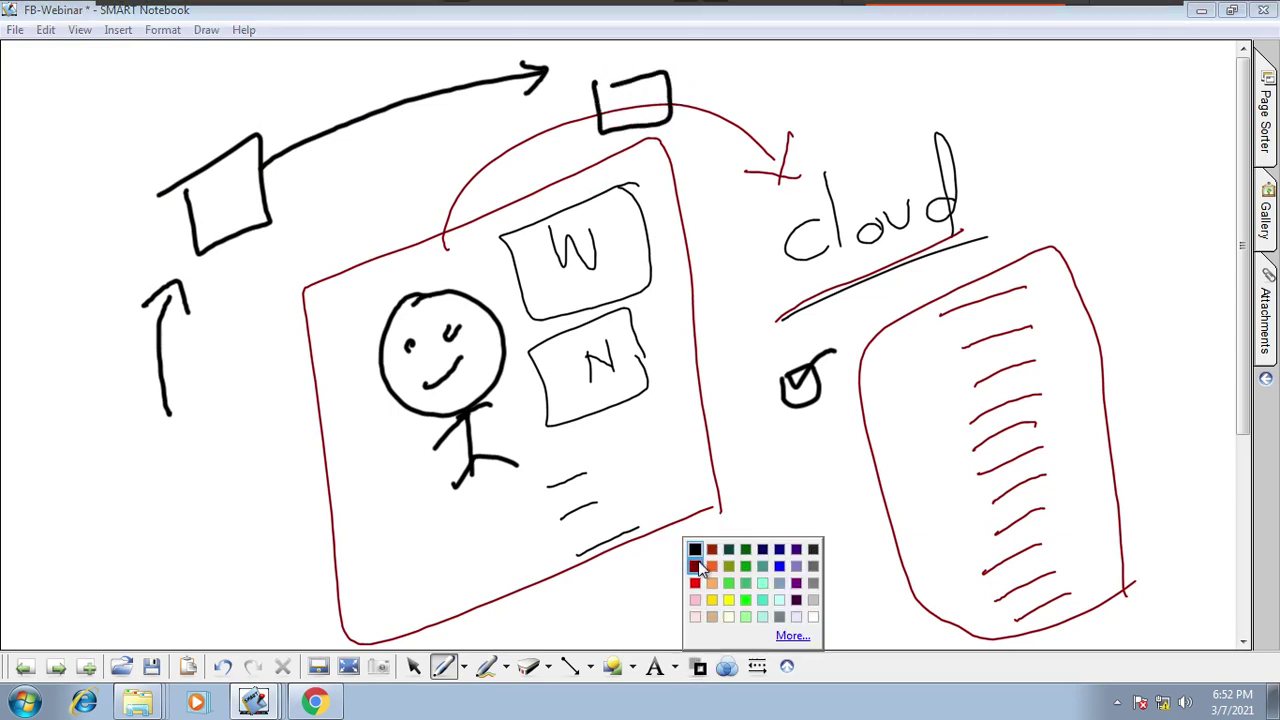
click(701, 566)
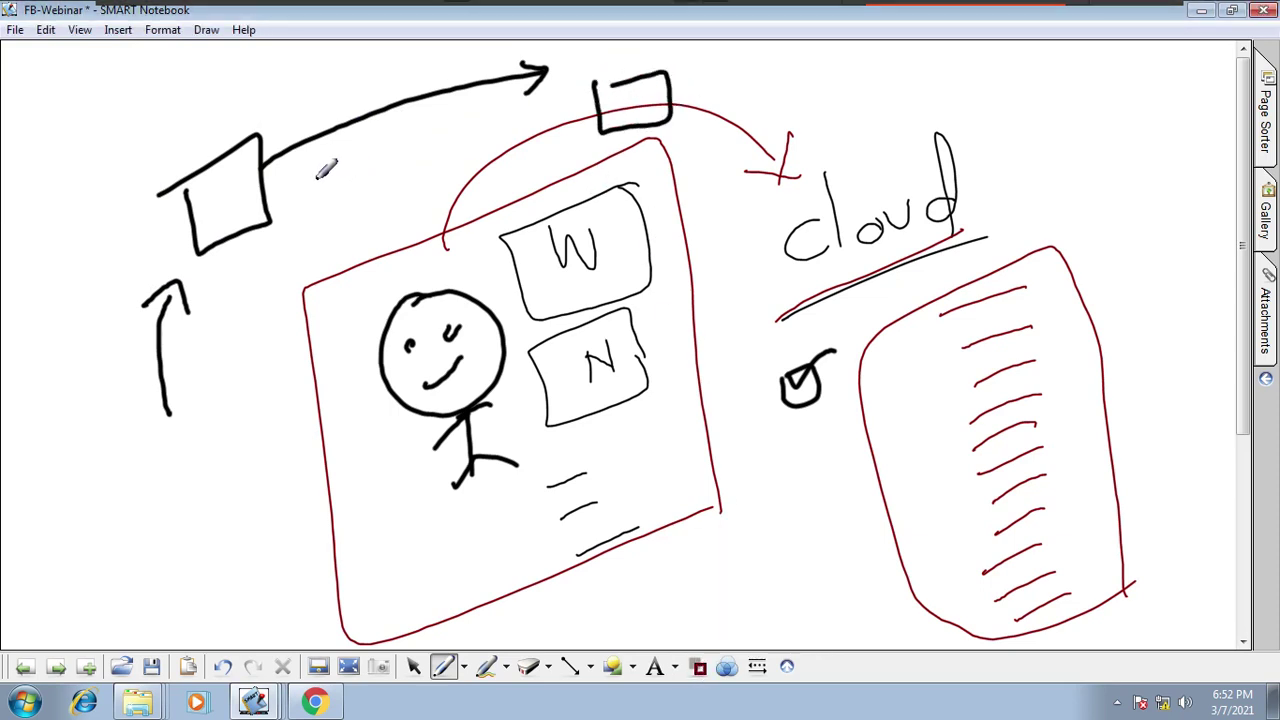
drag(316, 180, 472, 127)
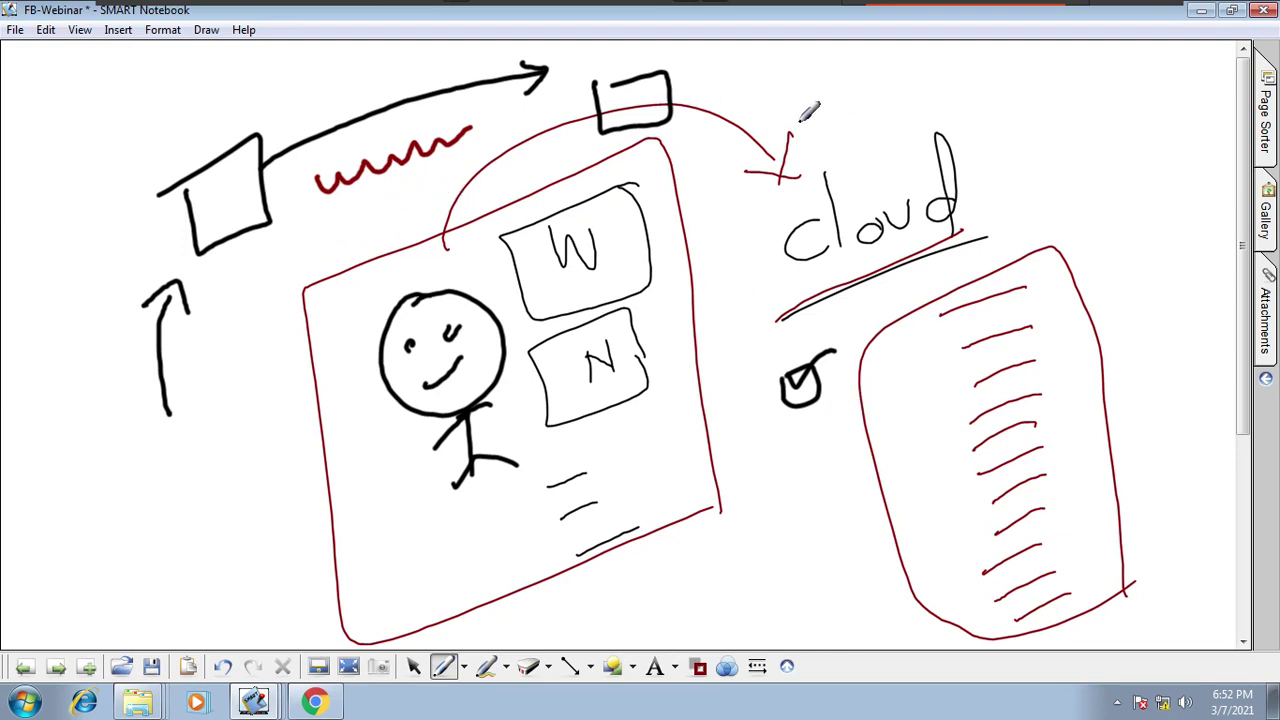
- Draw a dark red rounded box with a wavy line above "cloud" and mark its edges with check marks and three short vertical strokes
mouse_move(805, 138)
mouse_down()
mouse_move(860, 105)
mouse_move(1040, 75)
mouse_up()
mouse_move(788, 102)
mouse_down()
mouse_move(1075, 48)
mouse_move(800, 88)
mouse_move(948, 70)
mouse_move(965, 44)
mouse_up()
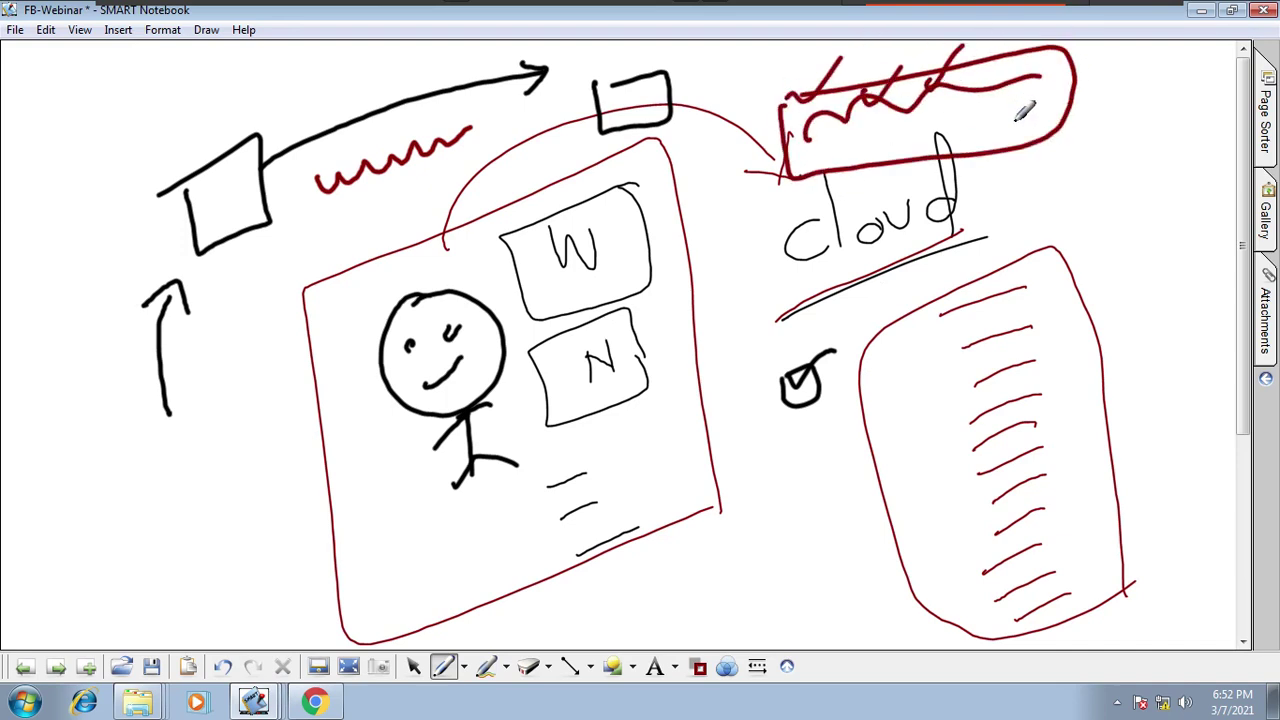
drag(996, 84, 1022, 56)
drag(883, 130, 884, 165)
drag(926, 135, 926, 170)
drag(986, 140, 985, 170)
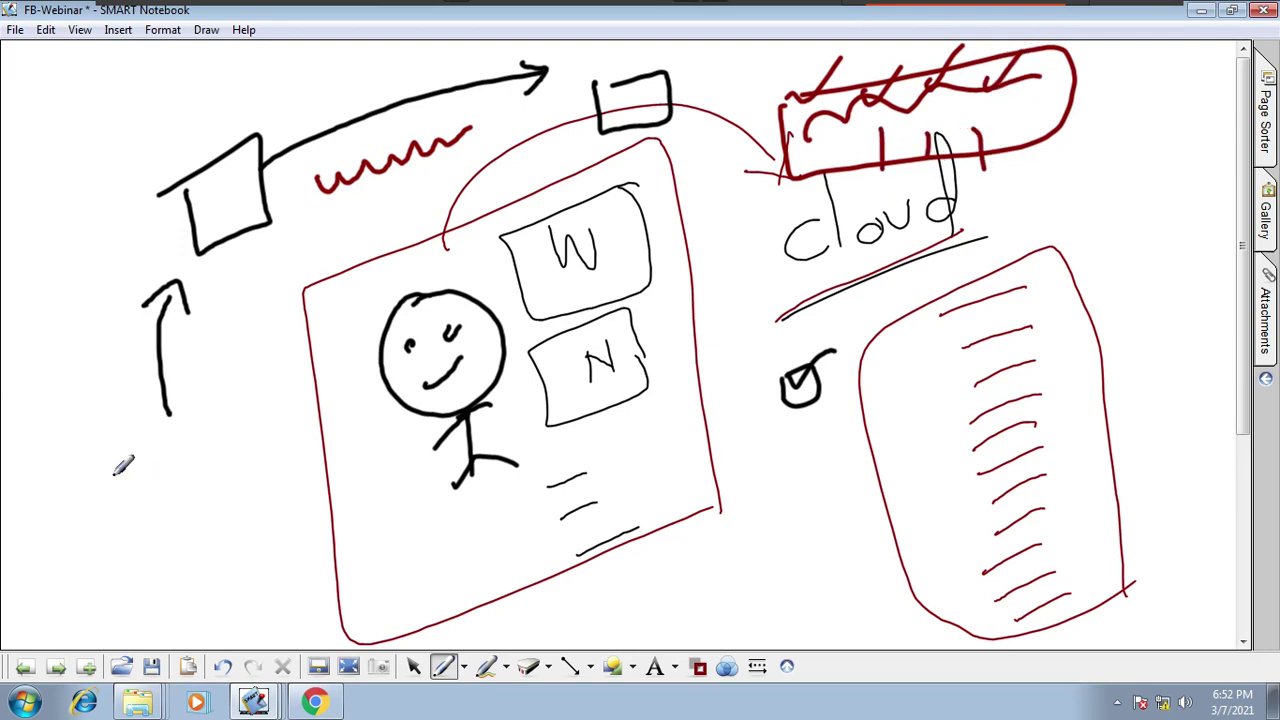
- Draw a dark red box with three short lines below the black upward arrow, with one arrow pointing into it and another rising from it
mouse_move(114, 468)
mouse_down()
mouse_move(262, 522)
mouse_move(140, 462)
mouse_up()
mouse_move(78, 548)
mouse_down()
mouse_move(124, 518)
mouse_move(120, 540)
mouse_up()
drag(140, 480, 178, 466)
drag(148, 510, 182, 494)
drag(162, 552, 190, 528)
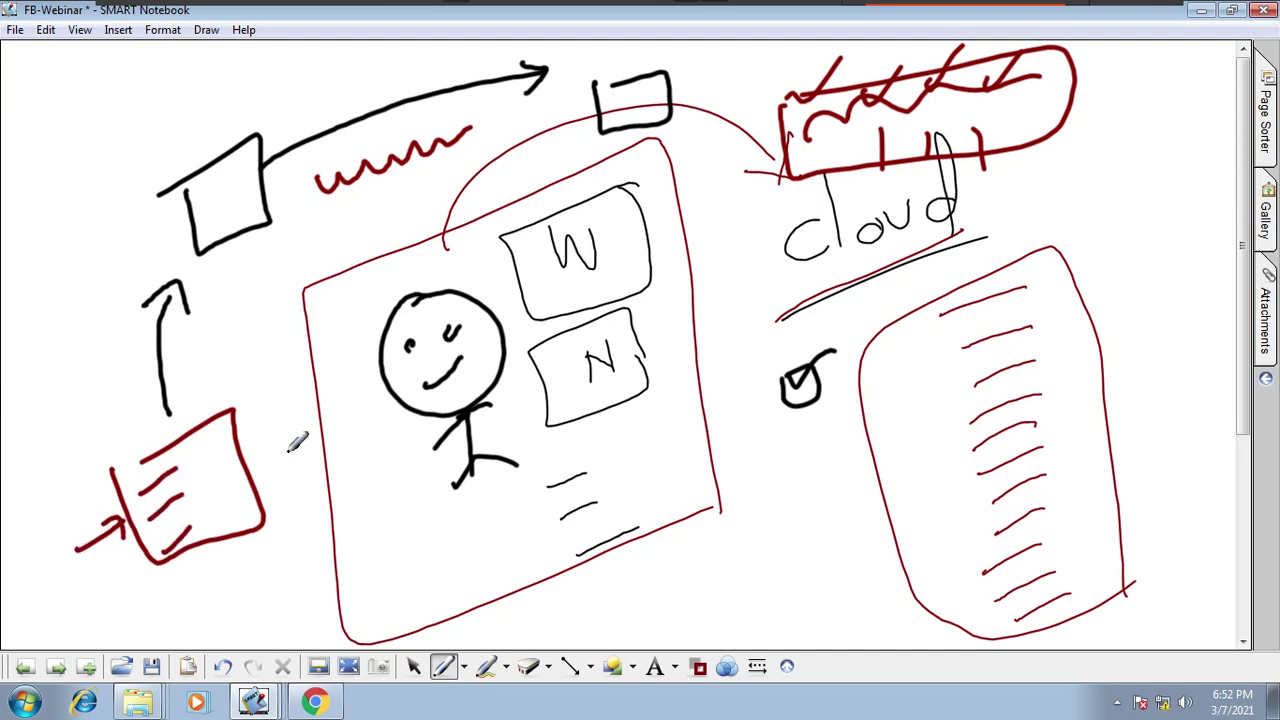
mouse_move(112, 462)
mouse_down()
mouse_move(104, 290)
mouse_move(64, 326)
mouse_up()
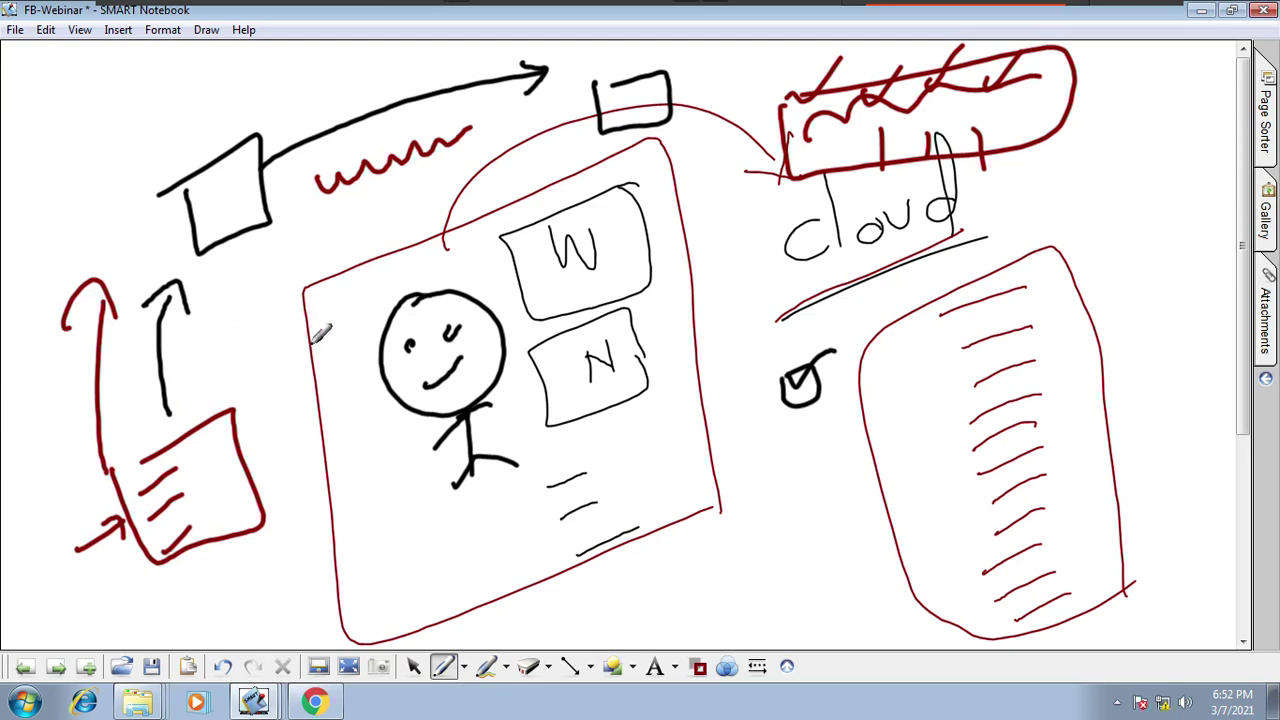
- Draw four dark red arrows pointing inward toward the stick figure from different sides of its frame
drag(300, 349, 390, 362)
drag(358, 340, 358, 398)
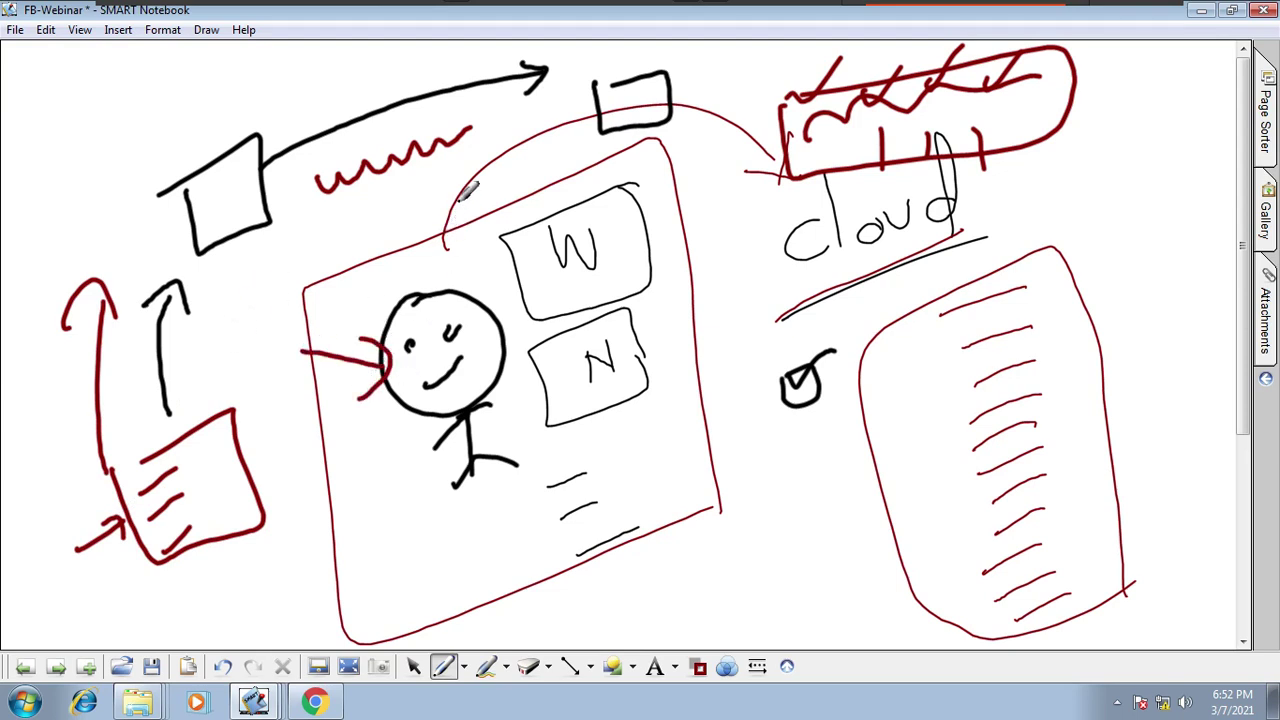
drag(470, 188, 452, 276)
mouse_move(436, 246)
mouse_down()
mouse_move(450, 278)
mouse_move(498, 248)
mouse_up()
click(700, 268)
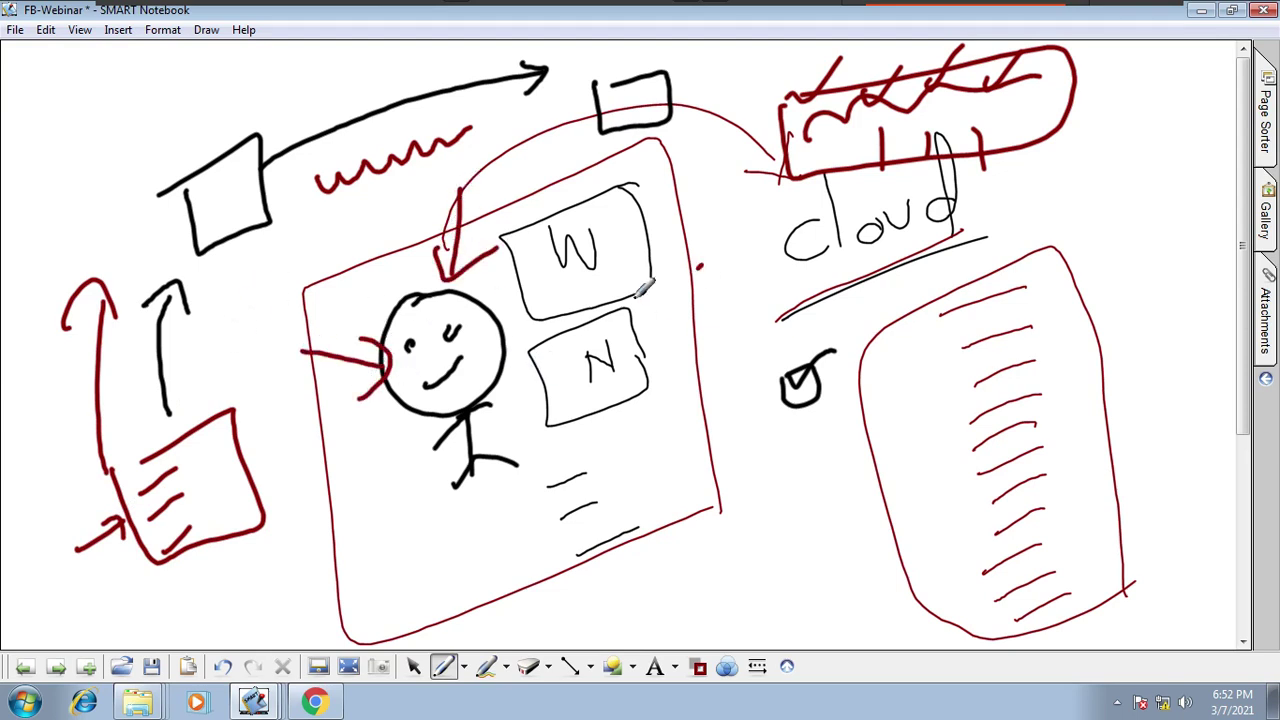
drag(704, 264, 534, 342)
drag(336, 584, 448, 480)
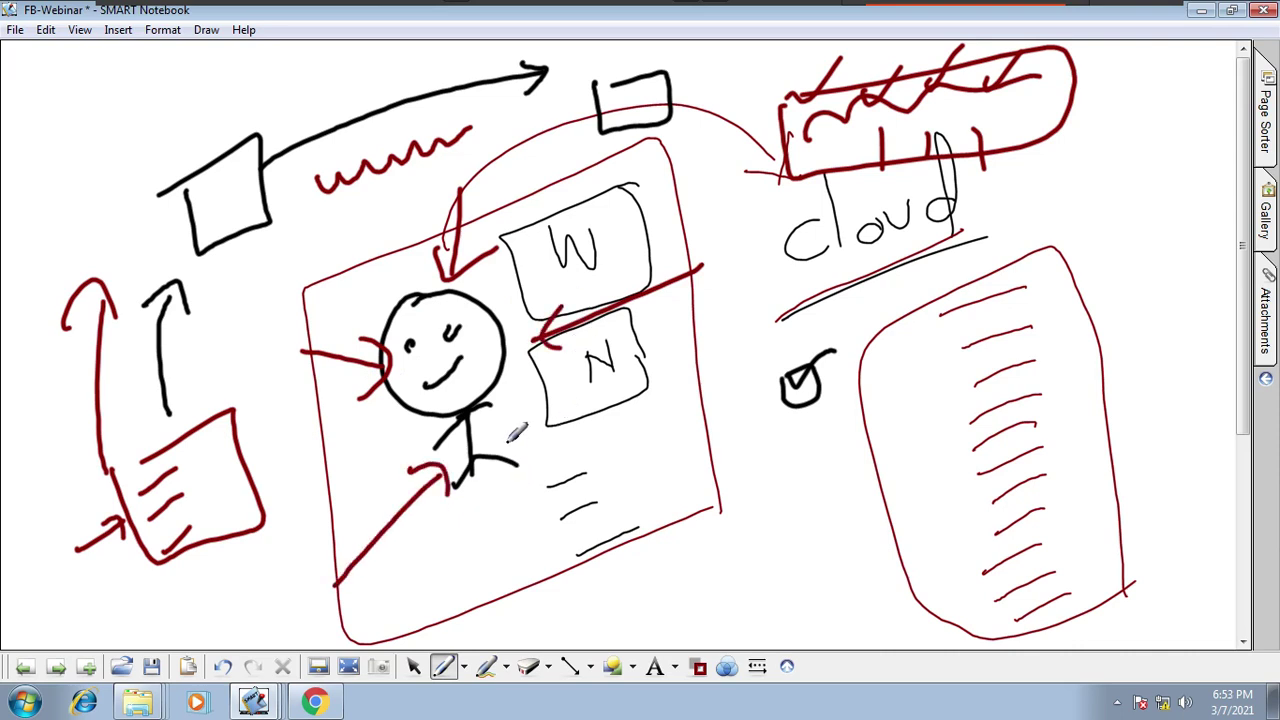
- Circle the stick figure in dark red and draw a small box with an incoming arrow beside the word "cloud"
drag(464, 236, 502, 224)
mouse_move(452, 270)
mouse_down()
mouse_move(358, 300)
mouse_move(548, 490)
mouse_move(450, 266)
mouse_up()
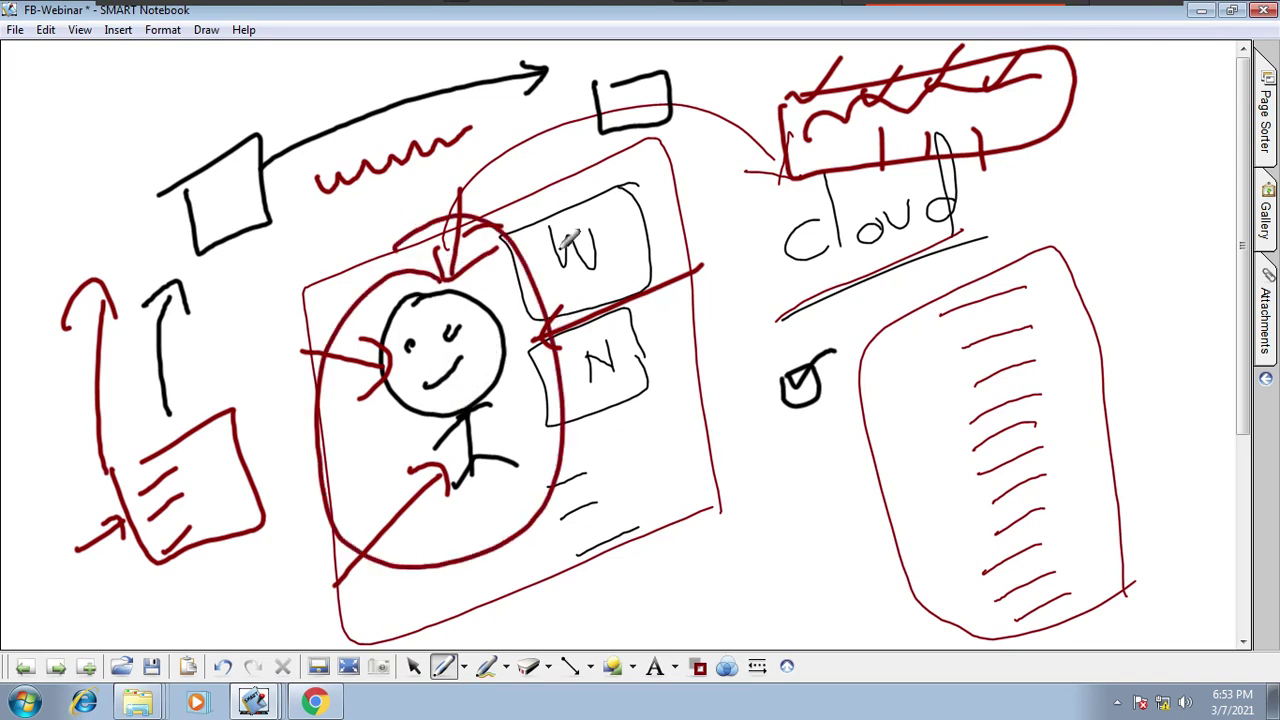
mouse_move(1078, 142)
mouse_down()
mouse_move(1171, 137)
mouse_move(1078, 150)
mouse_move(1008, 188)
mouse_move(1062, 222)
mouse_up()
- On the next blank page, draw a dark red box with curved lines toward a small box and a larger box with an arrow entering it
click(56, 666)
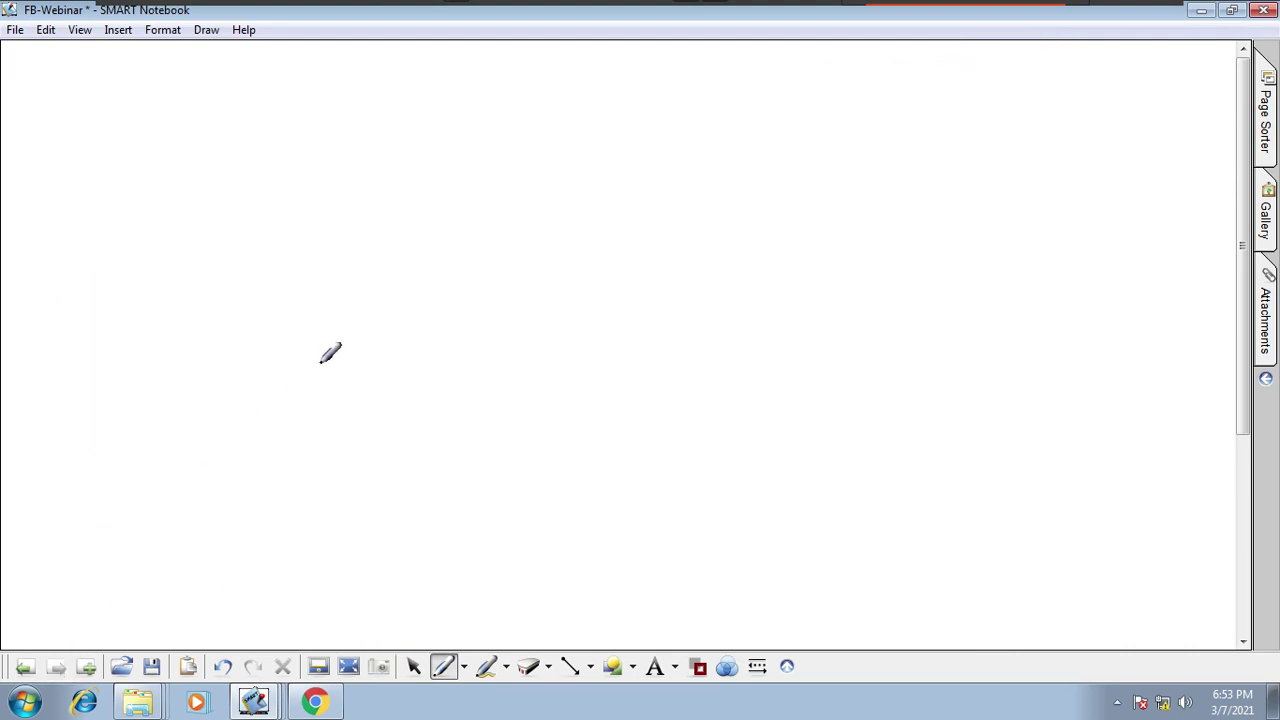
mouse_move(311, 357)
mouse_down()
mouse_move(470, 378)
mouse_move(312, 370)
mouse_up()
mouse_move(419, 360)
mouse_down()
mouse_move(728, 200)
mouse_move(831, 283)
mouse_move(736, 236)
mouse_move(862, 220)
mouse_up()
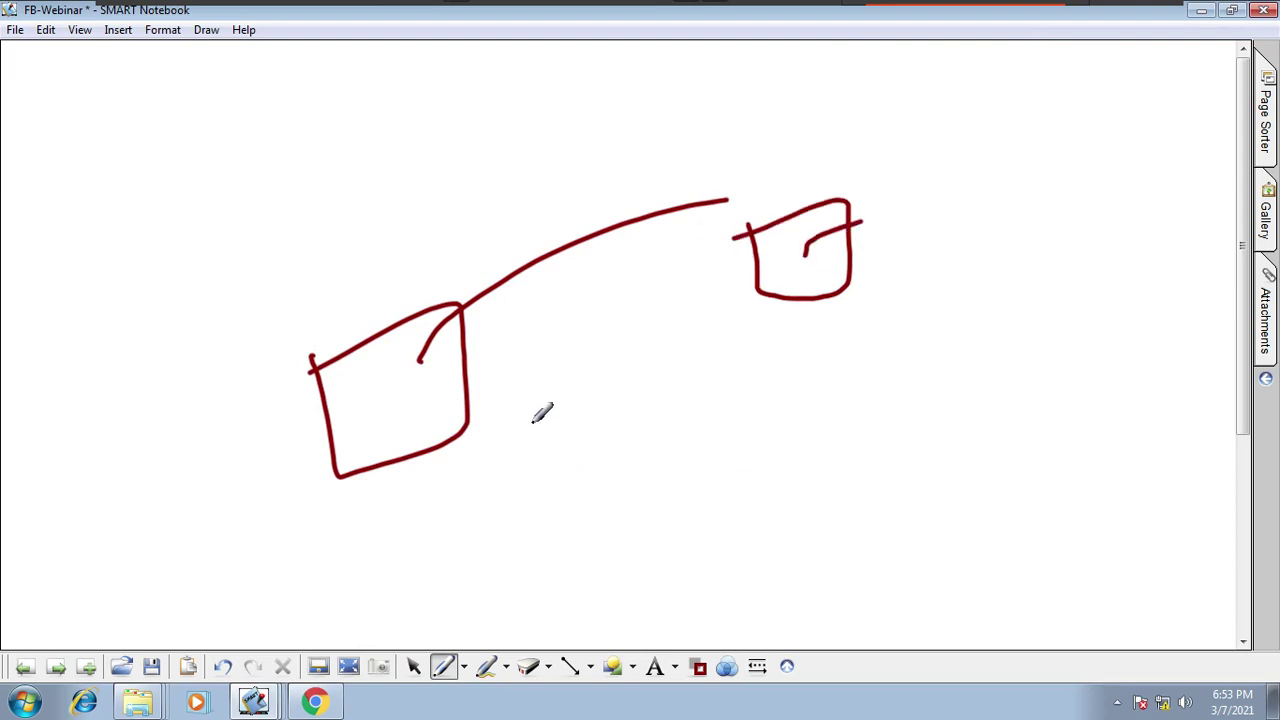
drag(417, 390, 623, 497)
mouse_move(742, 476)
mouse_down()
mouse_move(758, 590)
mouse_move(922, 420)
mouse_up()
mouse_move(692, 541)
mouse_down()
mouse_move(790, 532)
mouse_move(772, 566)
mouse_up()
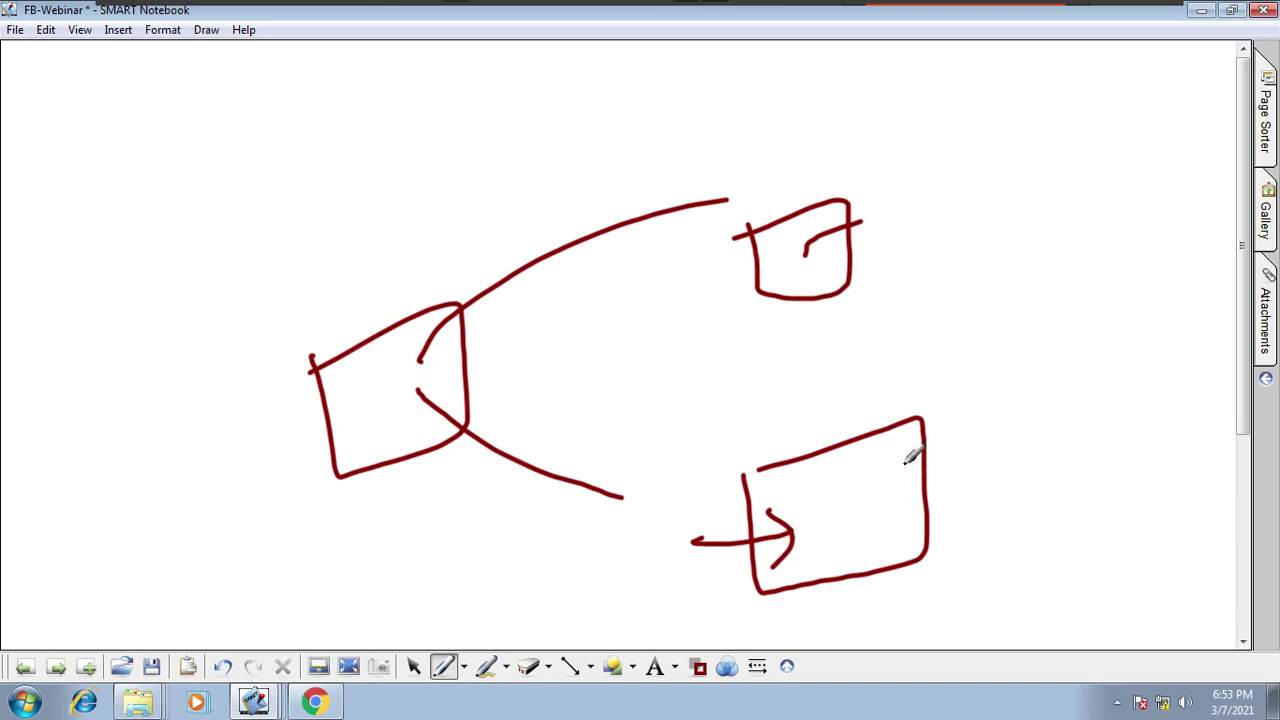
- Draw a smaller box with two short lines inside the larger lower box and an arrow leading up and out of it
mouse_move(815, 484)
mouse_down()
mouse_move(826, 471)
mouse_move(818, 483)
mouse_up()
drag(838, 497, 880, 490)
drag(847, 531, 889, 523)
mouse_move(880, 478)
mouse_down()
mouse_move(943, 357)
mouse_move(957, 382)
mouse_up()
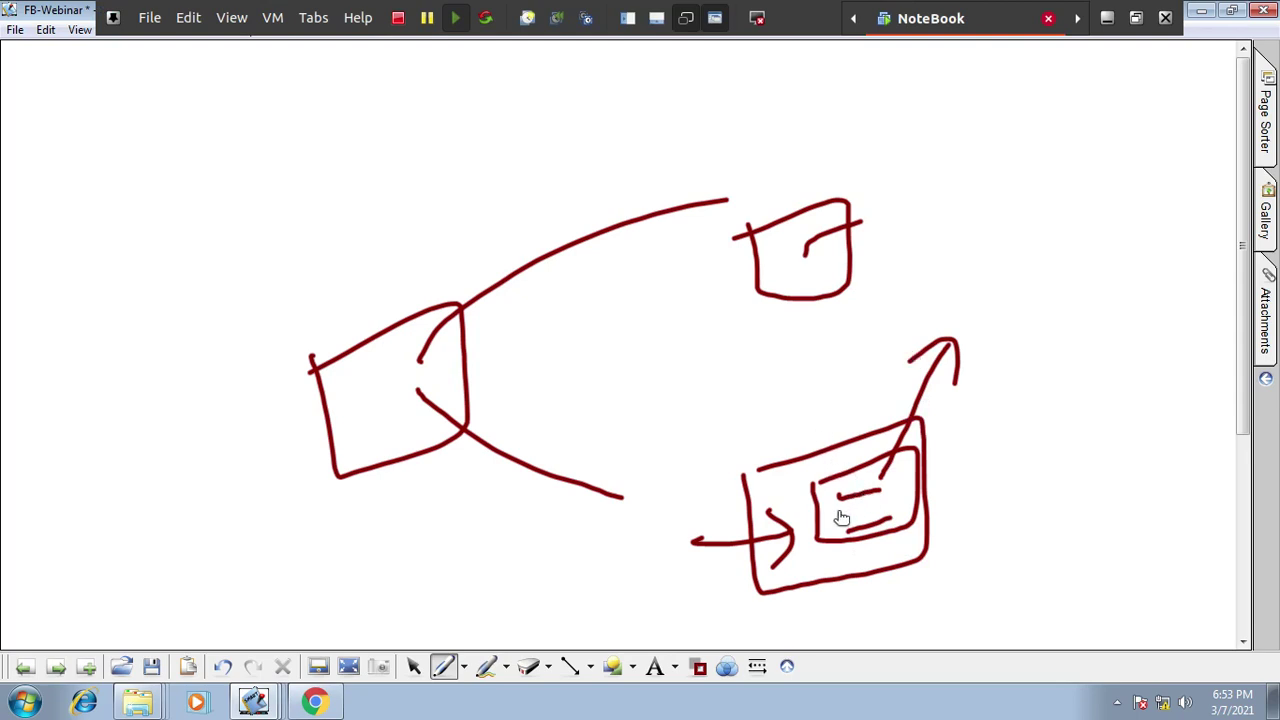
- Draw a column of bright red slanted lines beside the nested boxes, loop around them, and add an arrow toward the upper small box
click(699, 666)
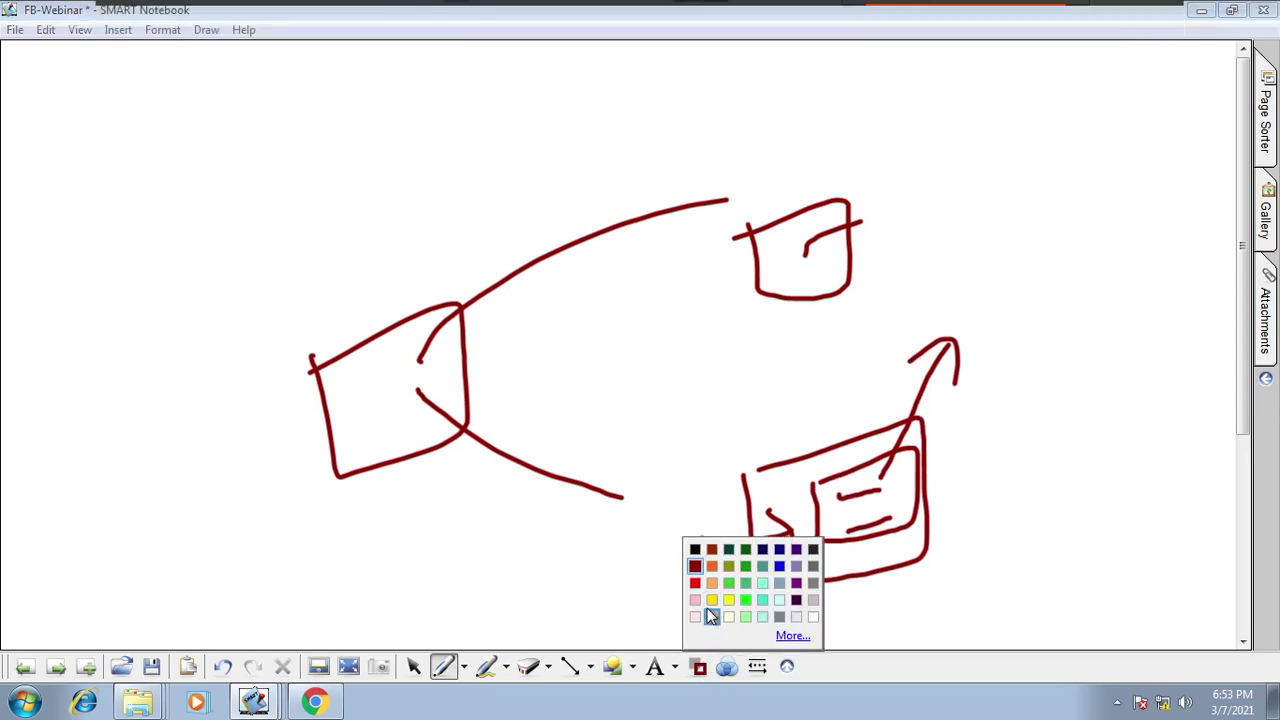
click(700, 560)
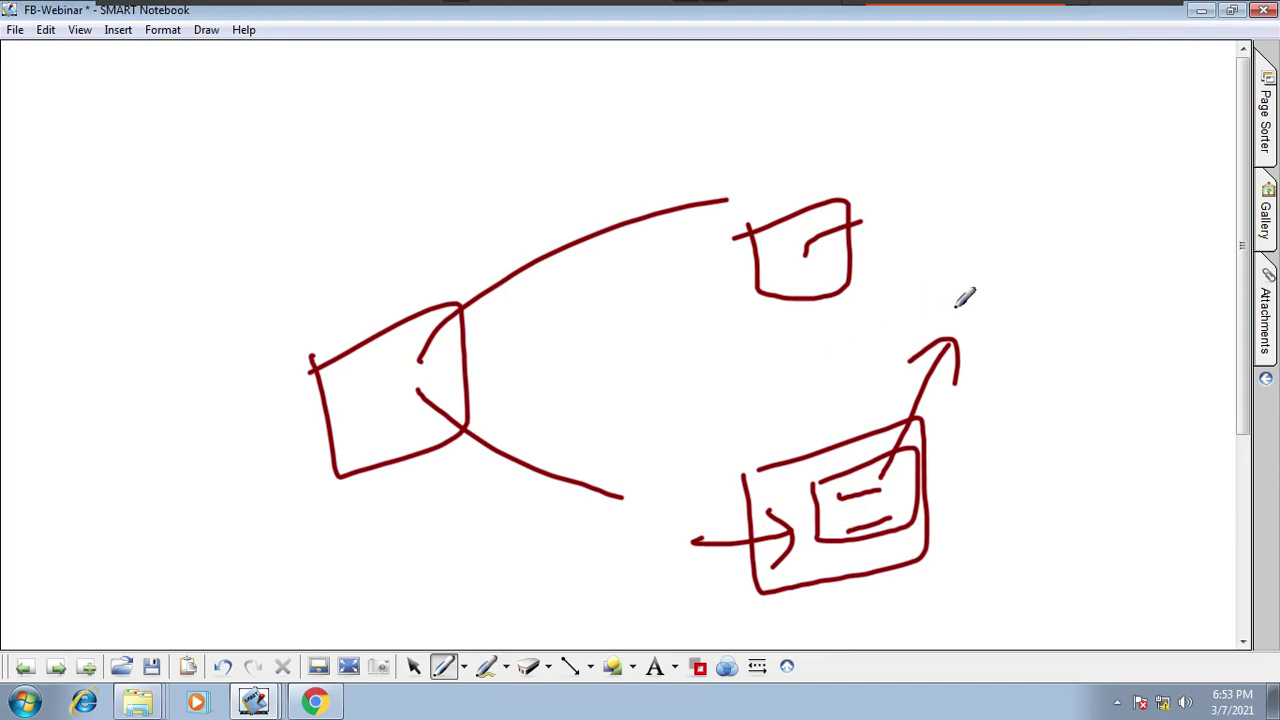
drag(944, 316, 998, 290)
drag(966, 348, 1020, 316)
drag(976, 402, 1030, 356)
click(997, 469)
mouse_move(986, 452)
mouse_down()
mouse_move(1044, 404)
mouse_move(997, 470)
mouse_up()
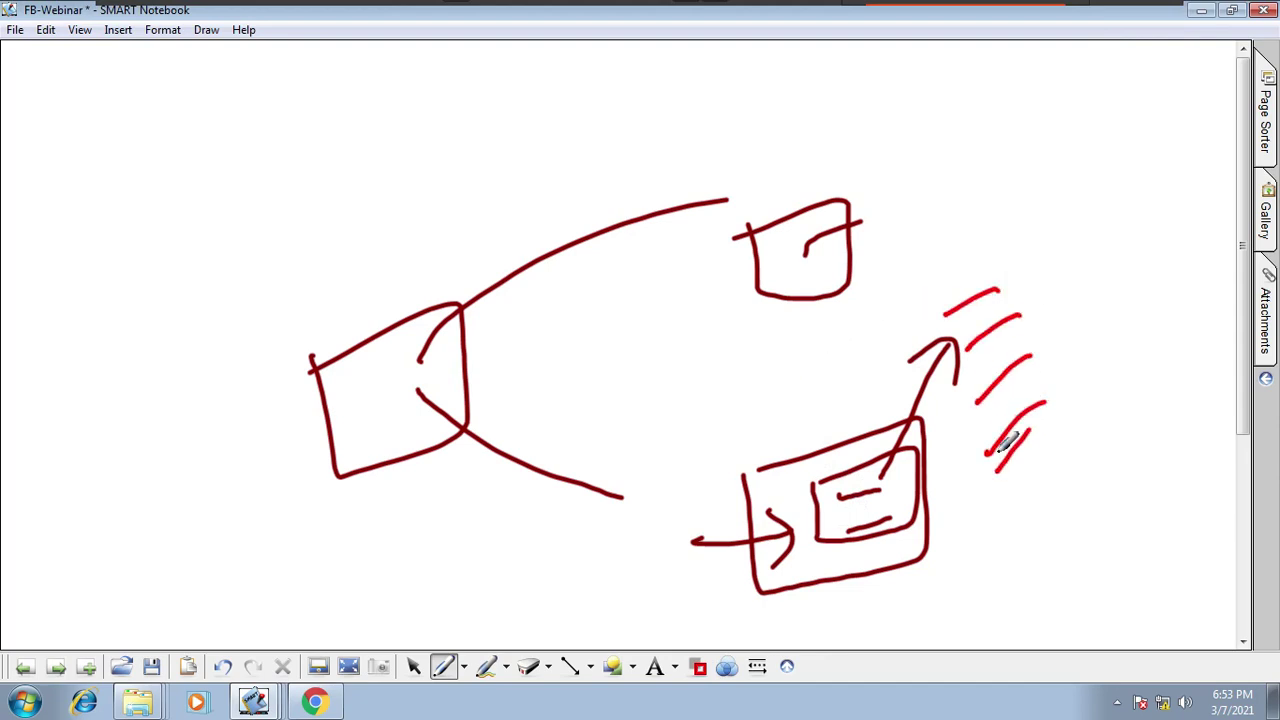
mouse_move(980, 532)
mouse_down()
mouse_move(1040, 497)
mouse_move(985, 595)
mouse_up()
mouse_move(976, 265)
mouse_down()
mouse_move(835, 157)
mouse_move(878, 146)
mouse_up()
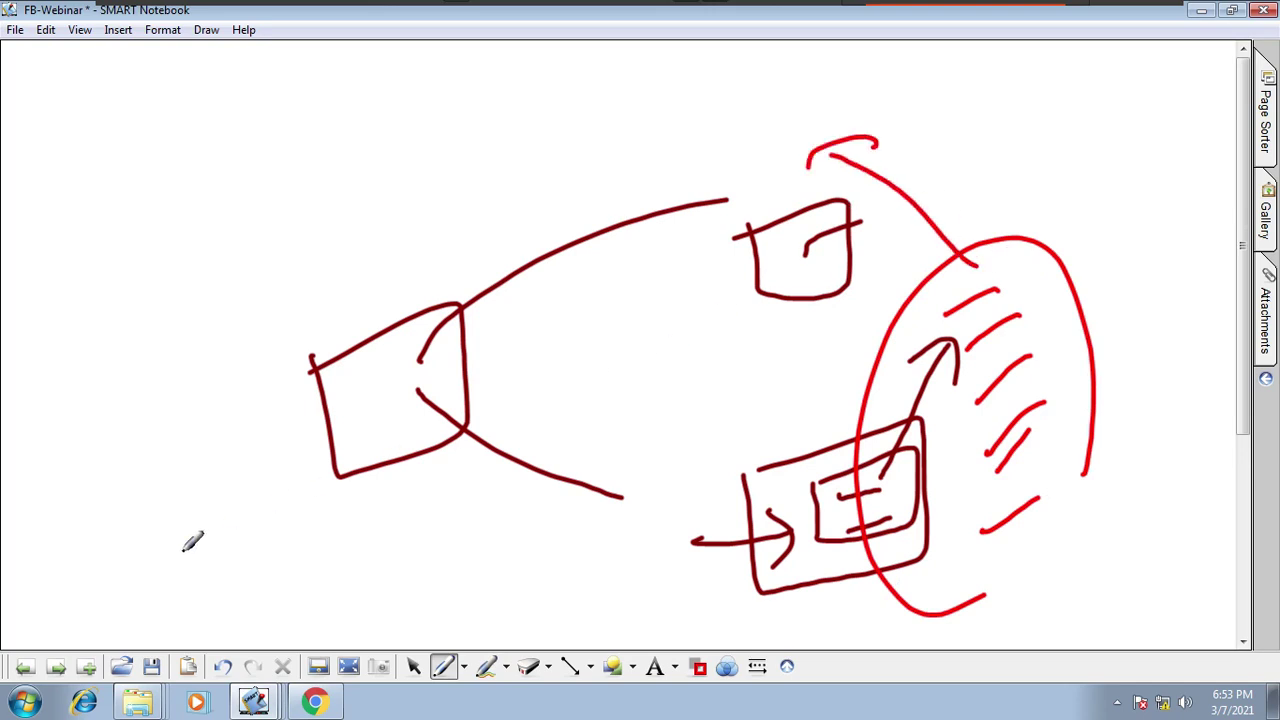
- Return to the previous page, clear its drawing, and draw two red circles joined by a straight line
click(26, 665)
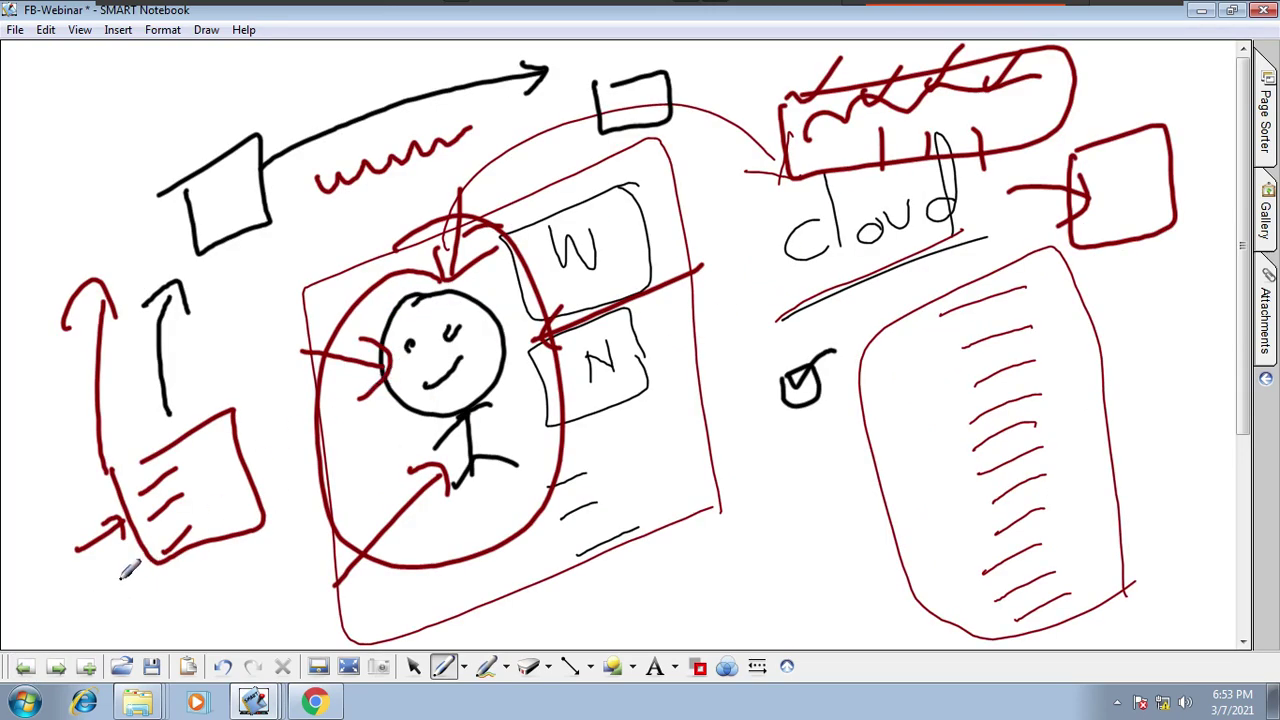
right_click(251, 321)
click(300, 372)
mouse_move(345, 365)
mouse_down()
mouse_move(329, 437)
mouse_move(347, 364)
mouse_move(606, 266)
mouse_move(635, 320)
mouse_up()
drag(598, 207, 640, 320)
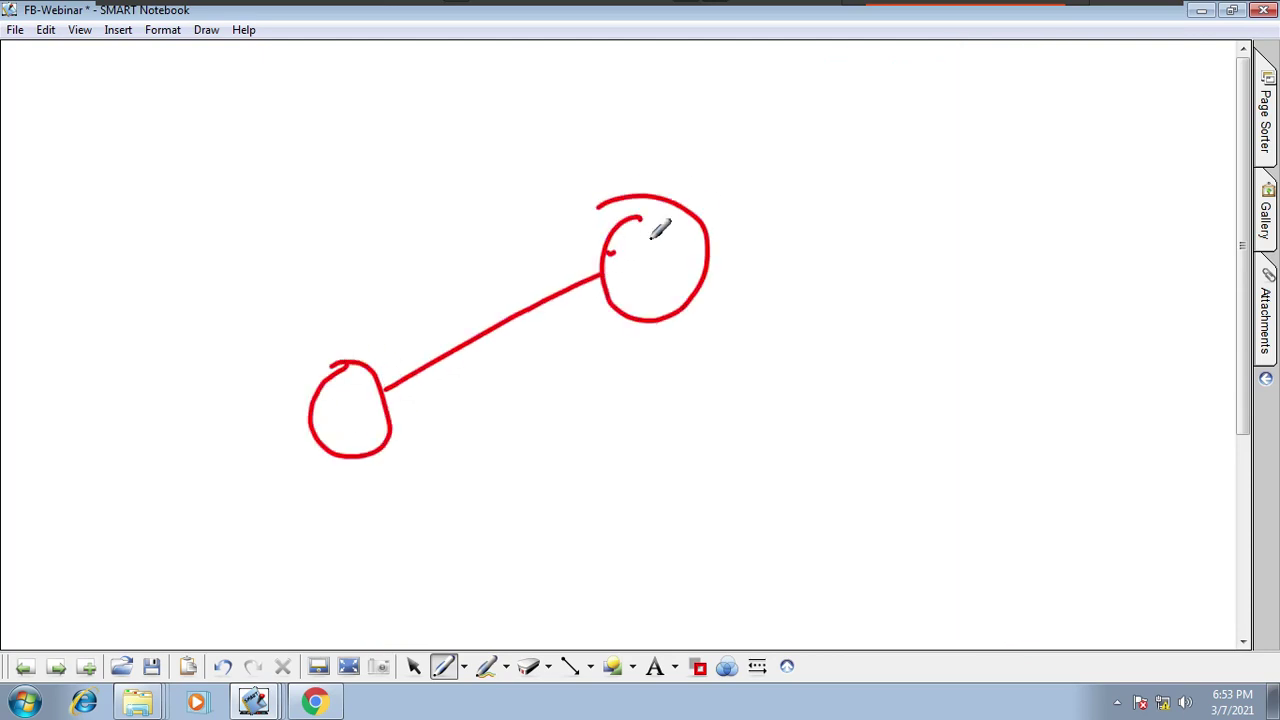
- Add facial features inside both red circles and arrowheads at both ends of the line connecting them
drag(640, 235, 654, 239)
drag(642, 285, 676, 262)
mouse_move(326, 402)
mouse_down()
mouse_move(318, 440)
mouse_move(349, 425)
mouse_move(384, 432)
mouse_up()
click(366, 420)
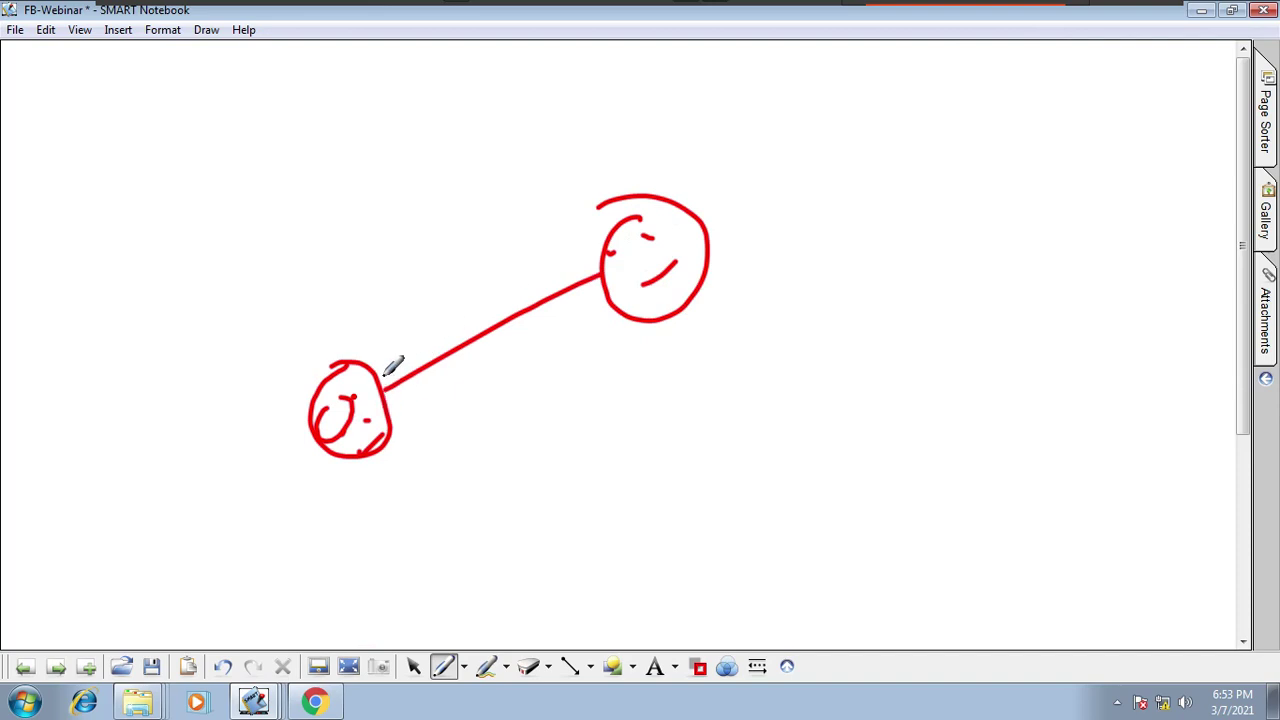
drag(390, 366, 406, 399)
drag(568, 272, 583, 305)
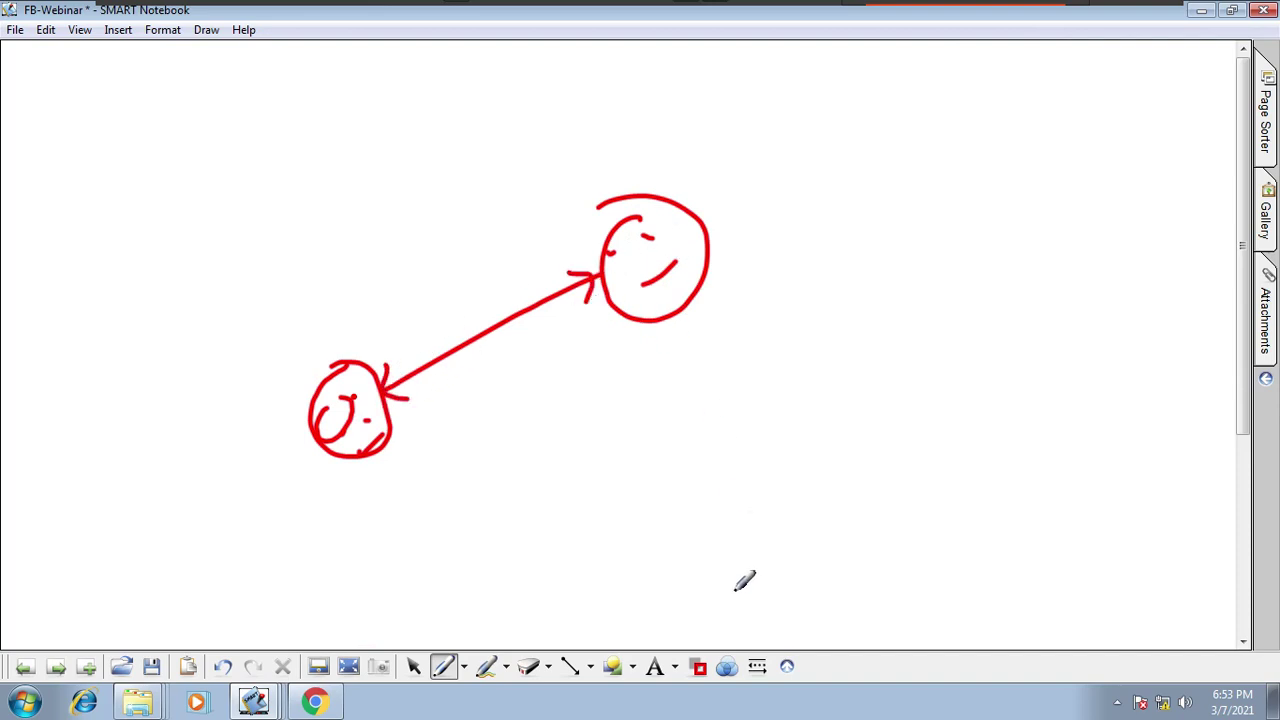
- Draw four short black slanted lines beside the larger red face and enclose them in a page-shaped outline
click(698, 666)
click(695, 548)
drag(687, 170, 745, 147)
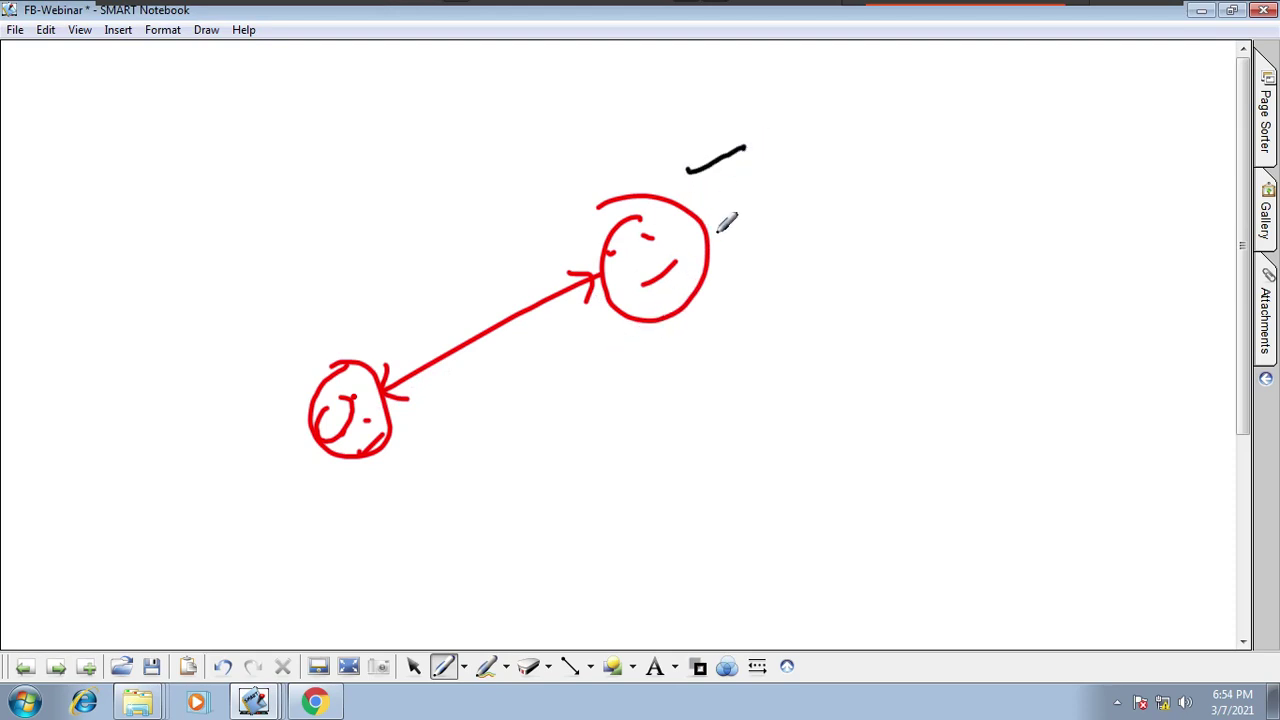
drag(710, 202, 768, 180)
drag(718, 238, 782, 213)
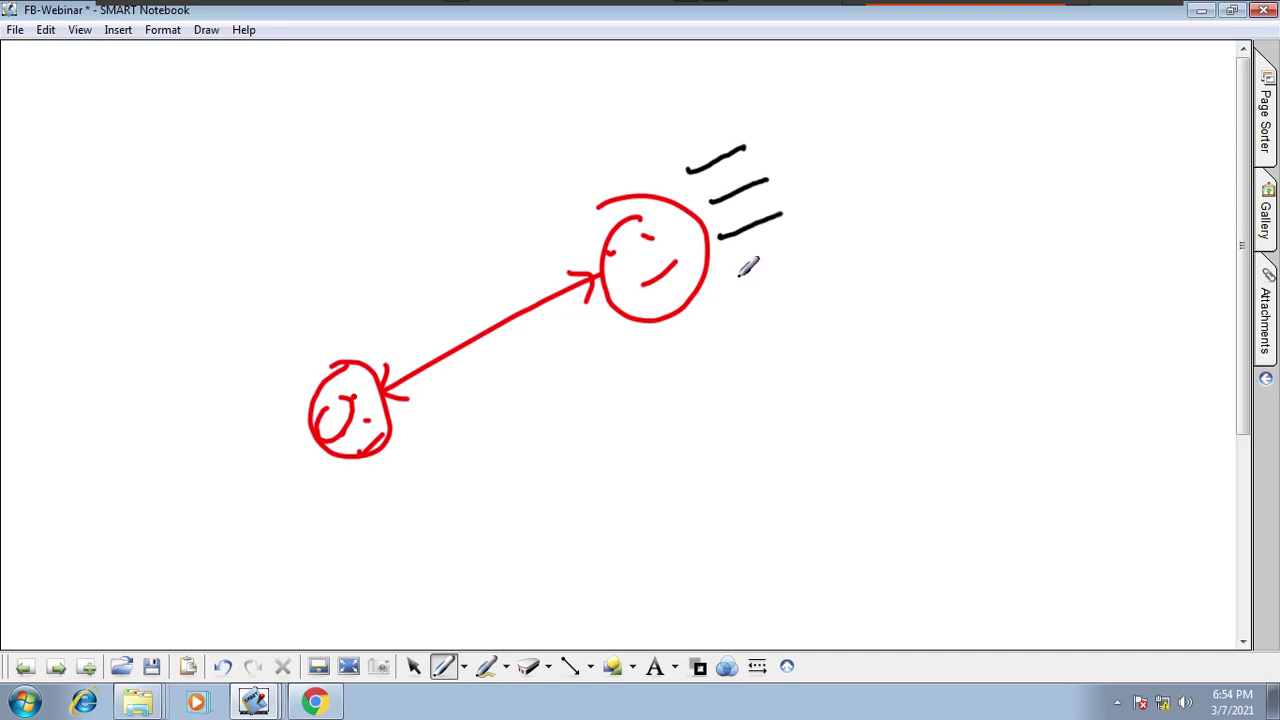
mouse_move(736, 272)
mouse_down()
mouse_move(805, 246)
mouse_move(797, 82)
mouse_move(826, 240)
mouse_move(835, 232)
mouse_up()
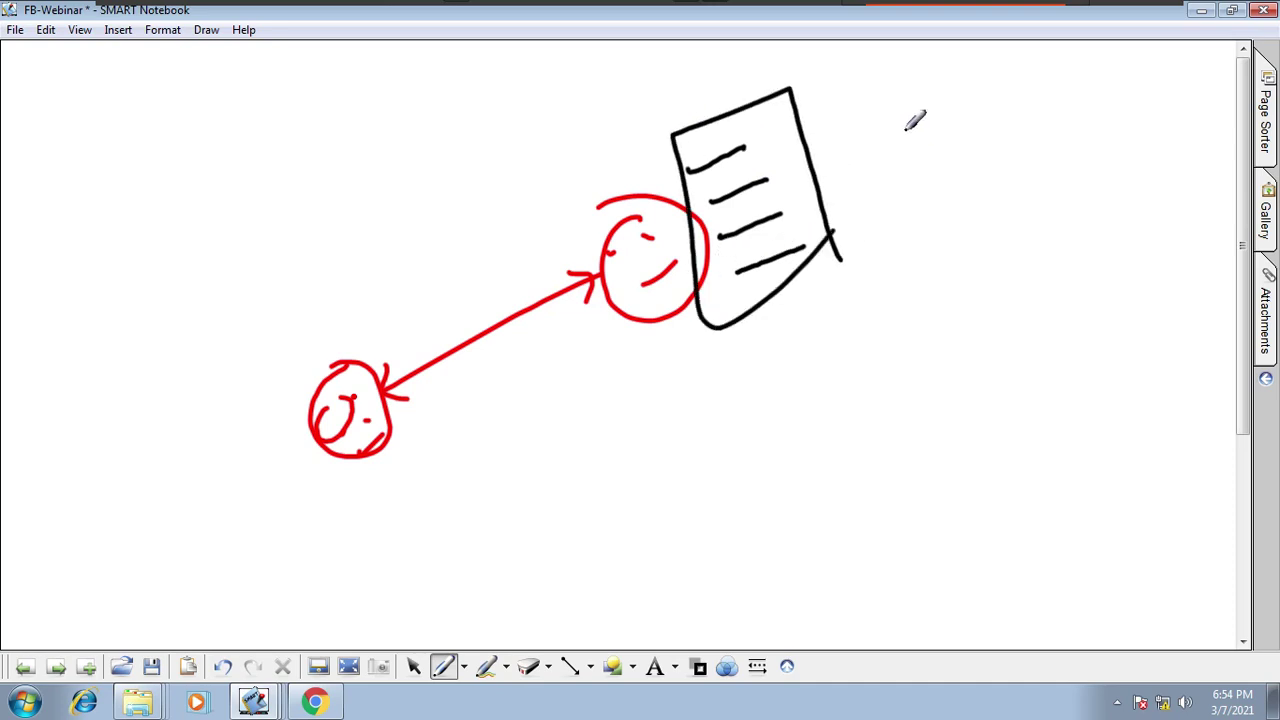
- Clear the page, then write "ekascloud" in black and draw a large frame around it
right_click(268, 242)
click(310, 303)
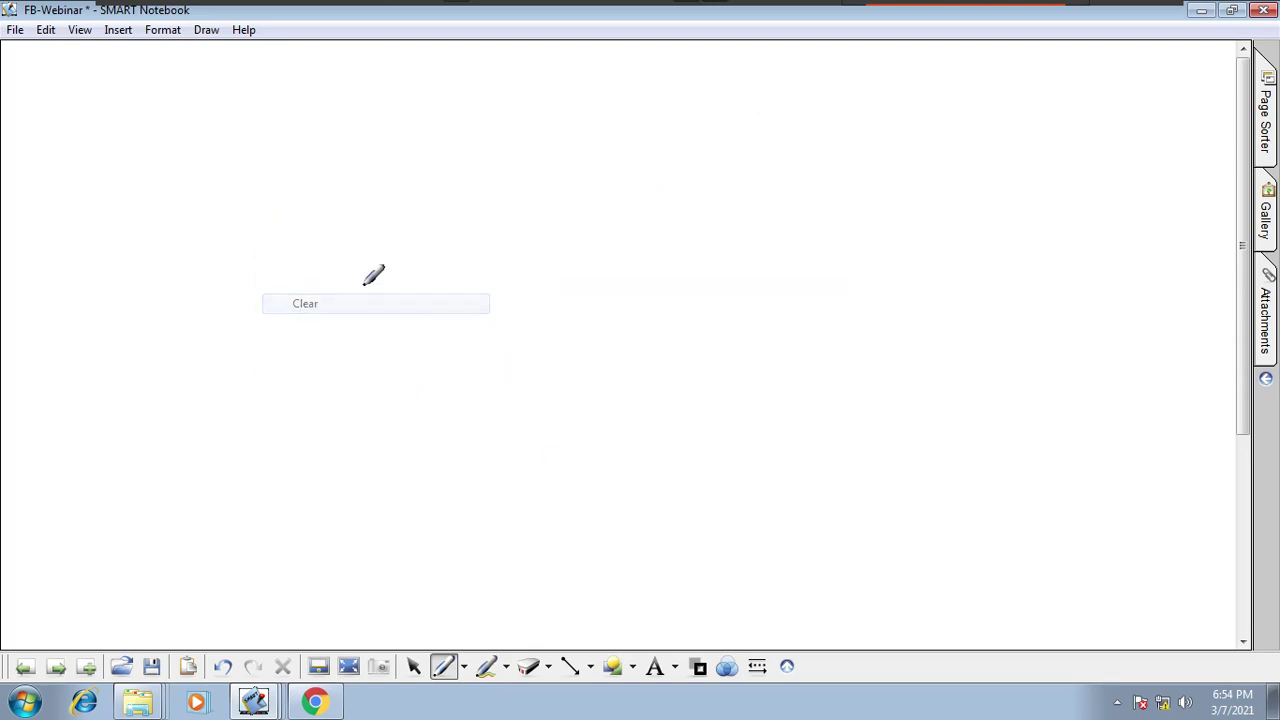
mouse_move(378, 347)
mouse_down()
mouse_move(460, 280)
mouse_move(493, 318)
mouse_move(554, 277)
mouse_move(591, 286)
mouse_move(626, 257)
mouse_move(651, 191)
mouse_move(660, 262)
mouse_up()
mouse_move(752, 272)
mouse_down()
mouse_move(337, 477)
mouse_move(734, 109)
mouse_move(712, 262)
mouse_up()
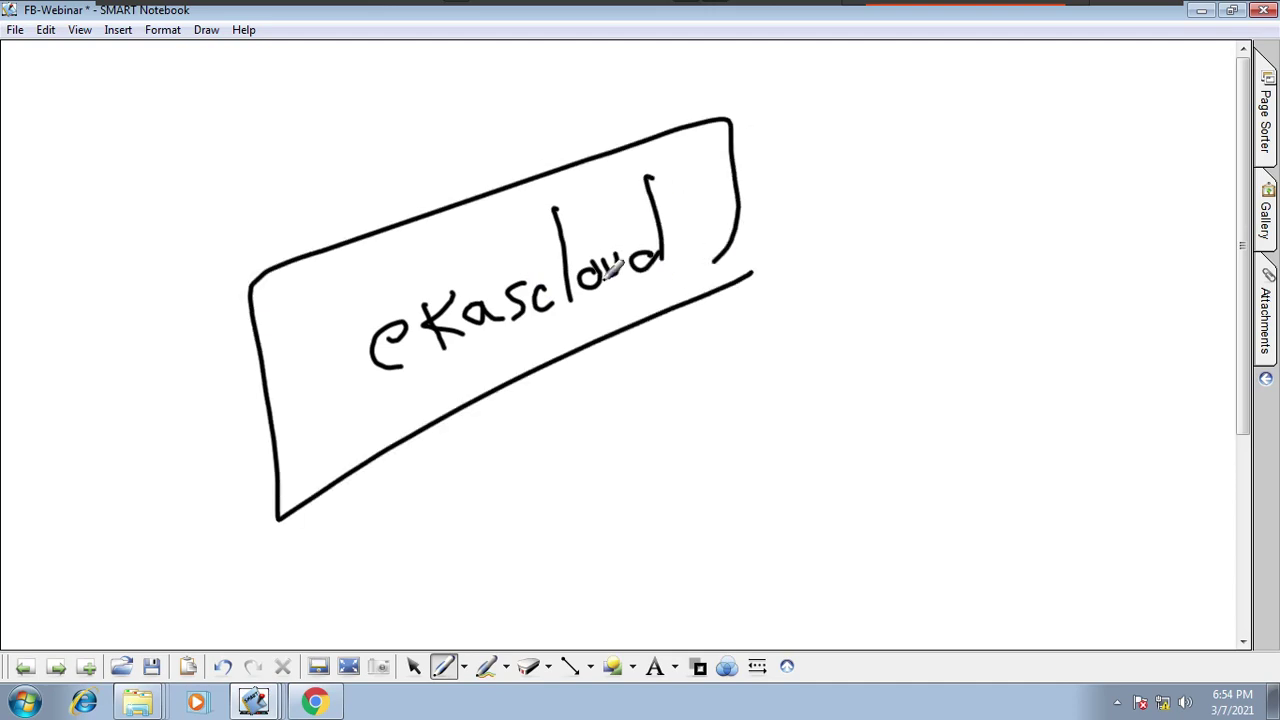
- Leave the full-screen notebook machine and switch to the C2 virtual machine to check the feature installation progress
key(ctrl+alt+Return)
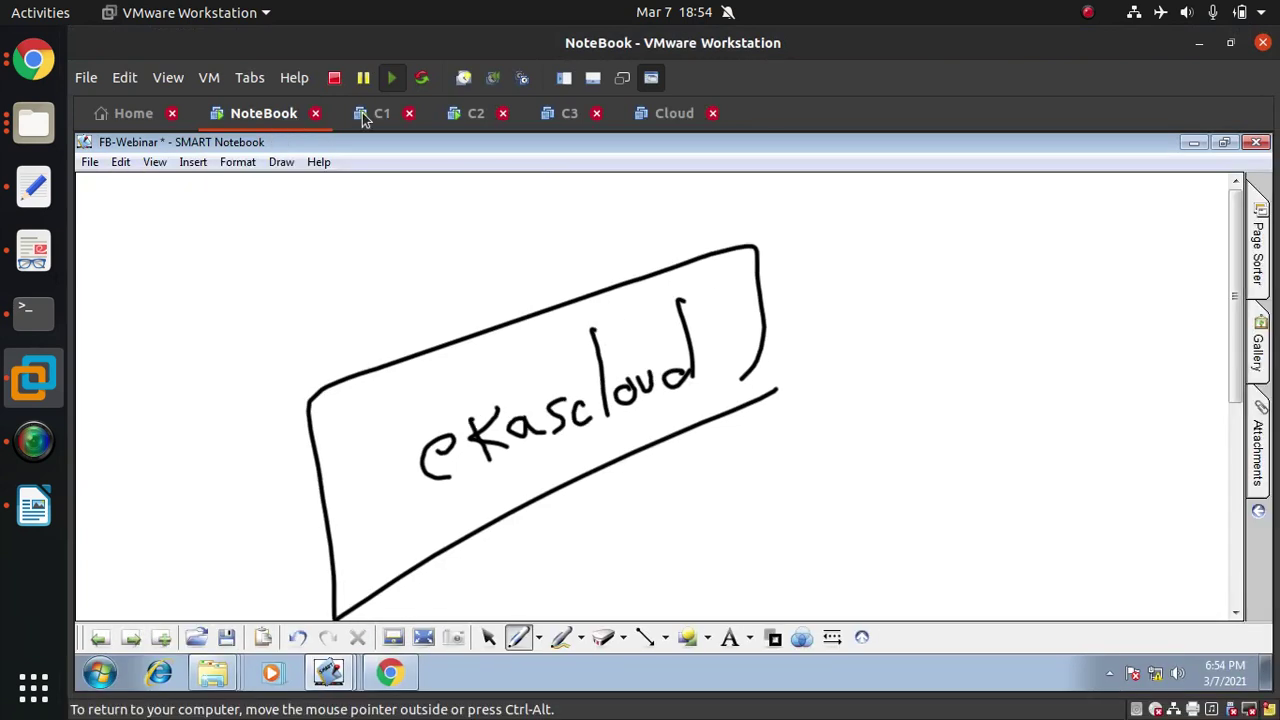
click(469, 119)
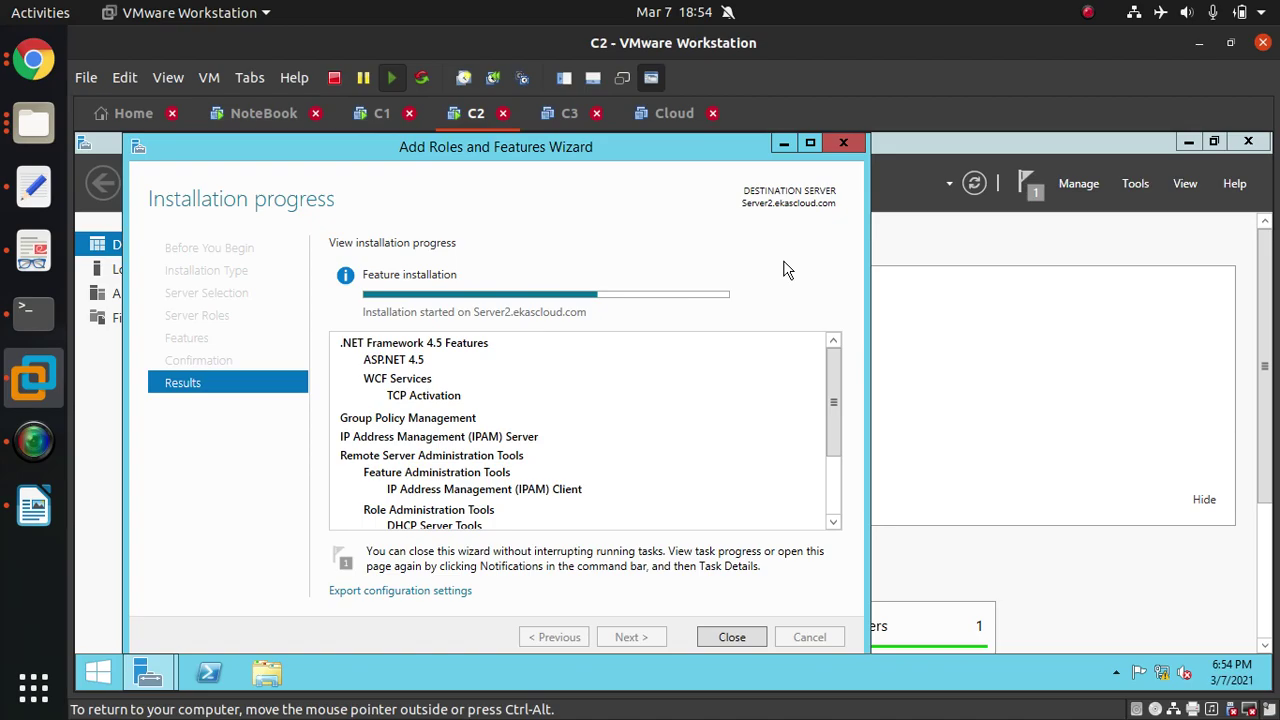
- Show the C2 machine in full screen and close the Add Roles and Features Wizard once the feature installation finishes
key(ctrl+alt+Return)
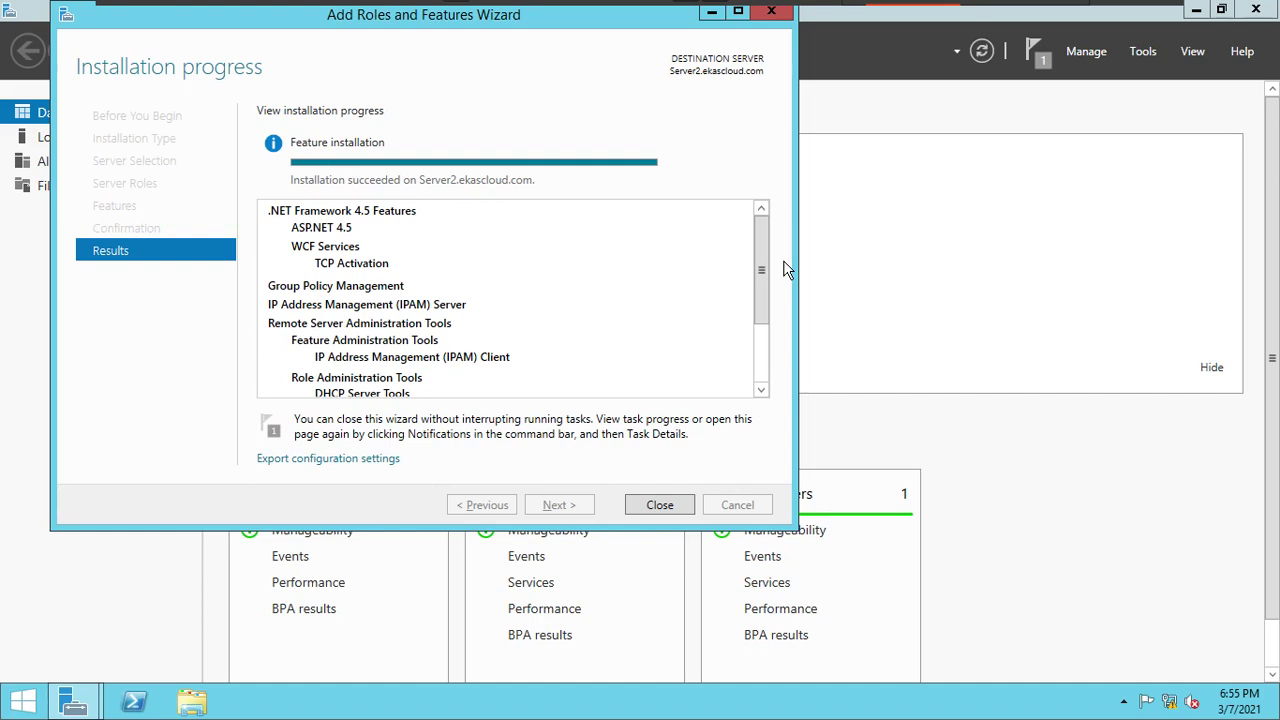
click(660, 505)
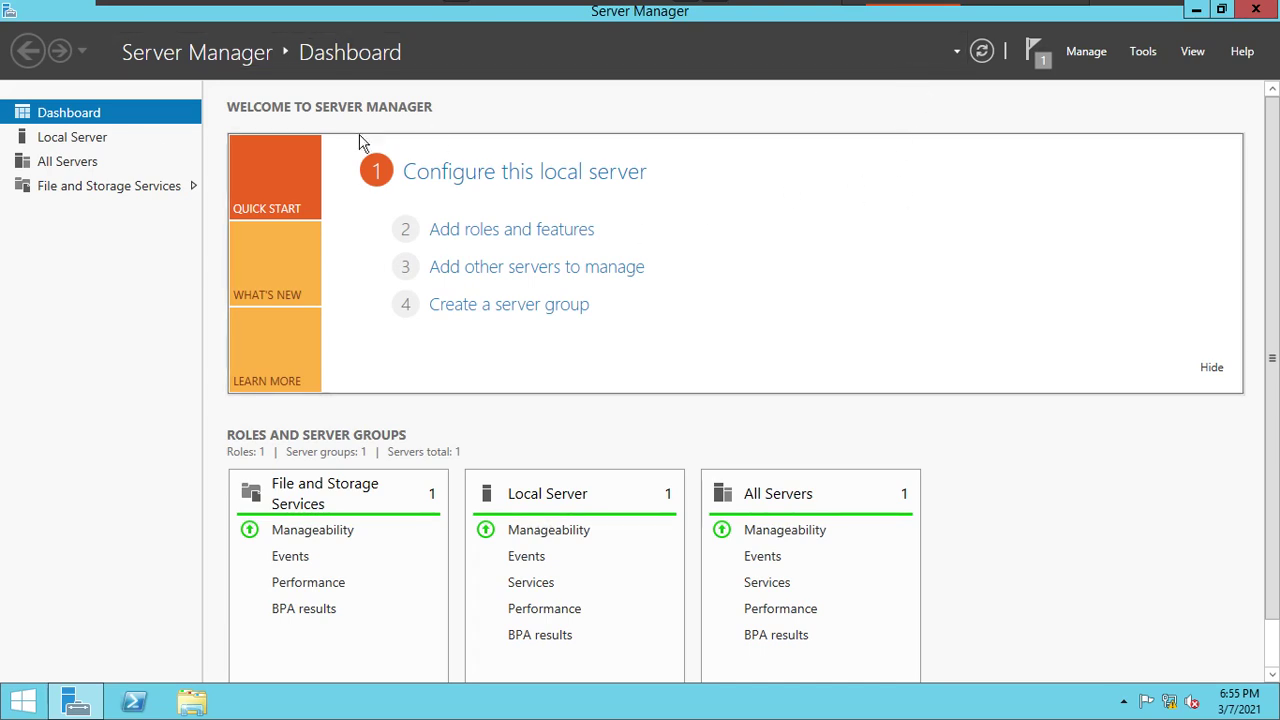
- Open the IPAM overview in Server Manager and maximize the window to show all IPAM server tasks
click(1223, 12)
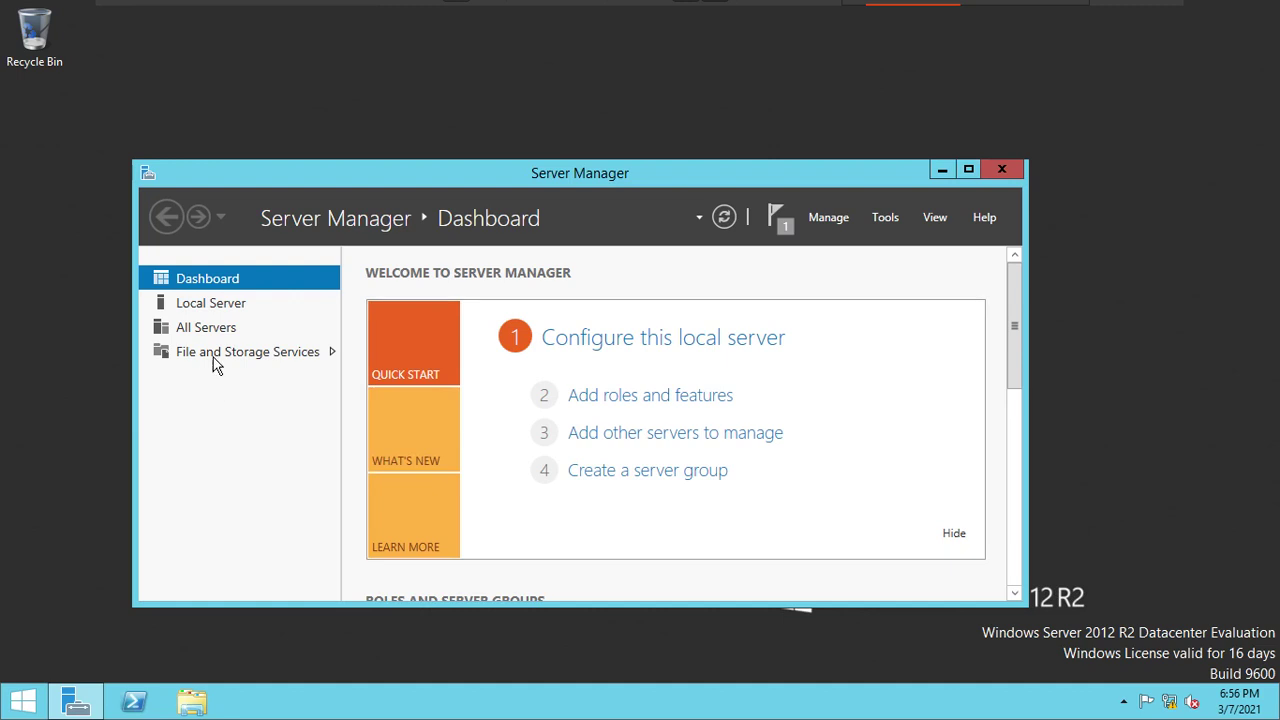
click(722, 226)
drag(849, 180, 913, 99)
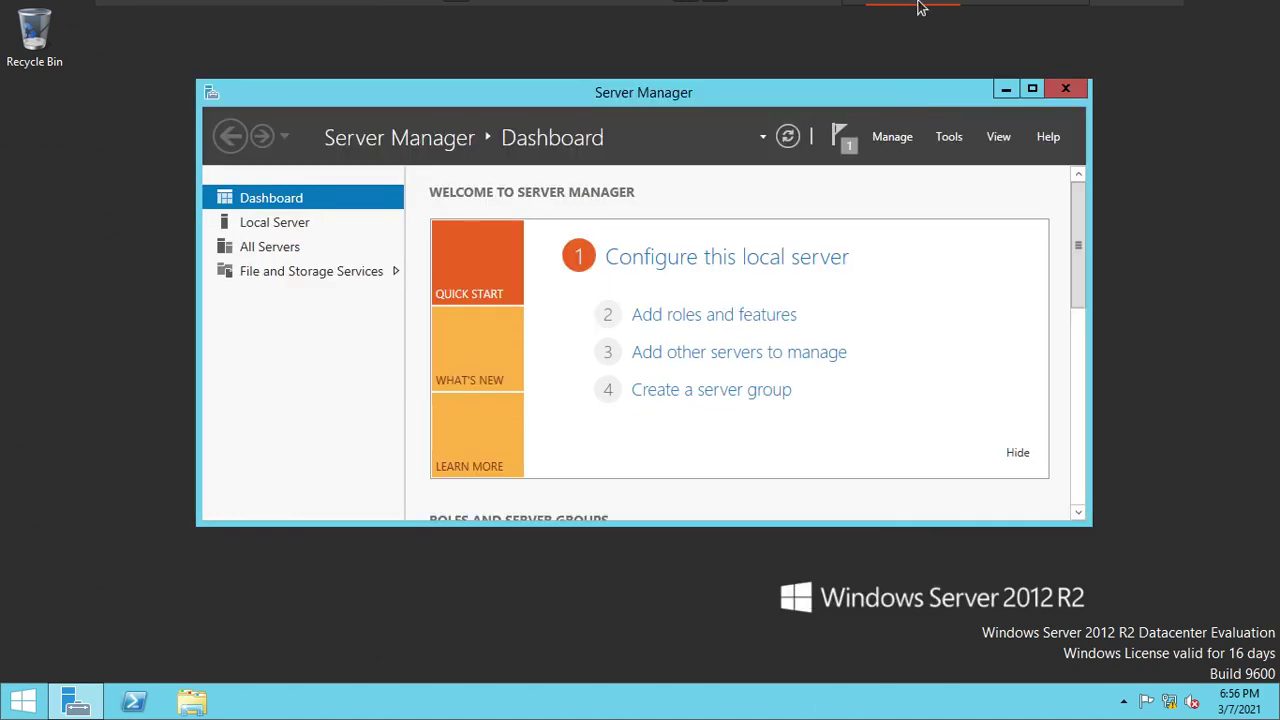
mouse_move(1019, 6)
click(270, 298)
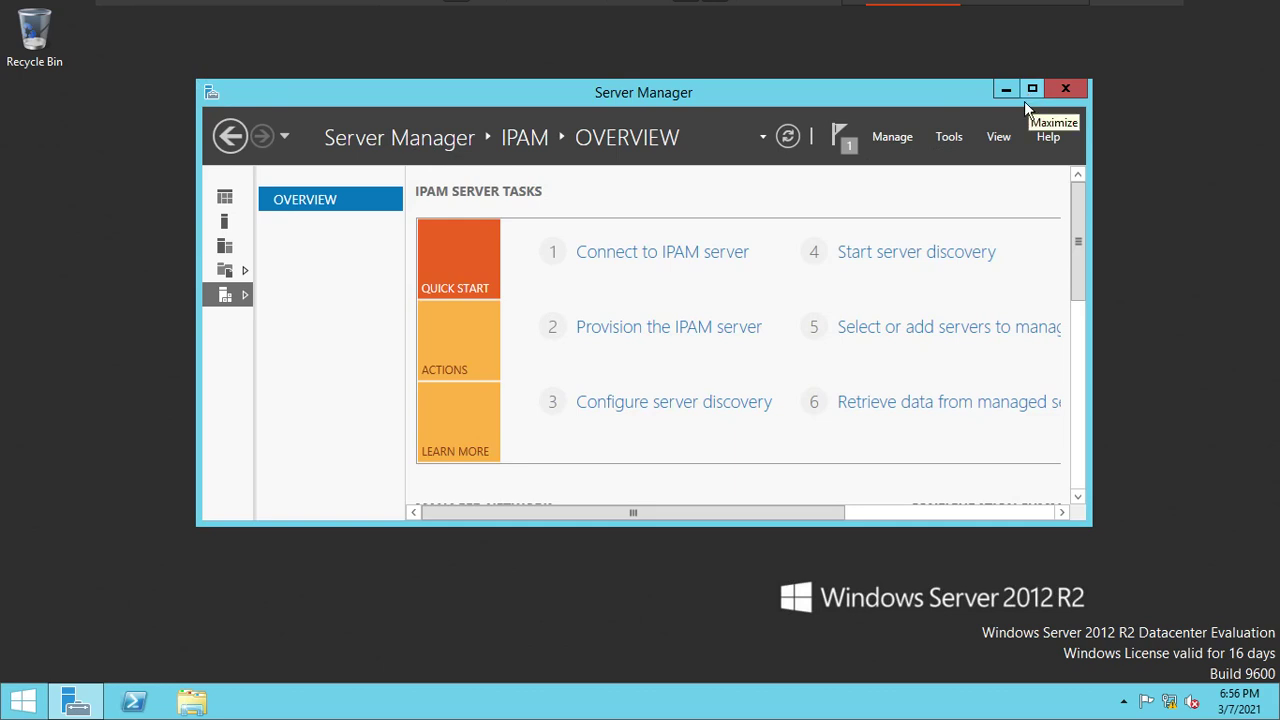
click(658, 249)
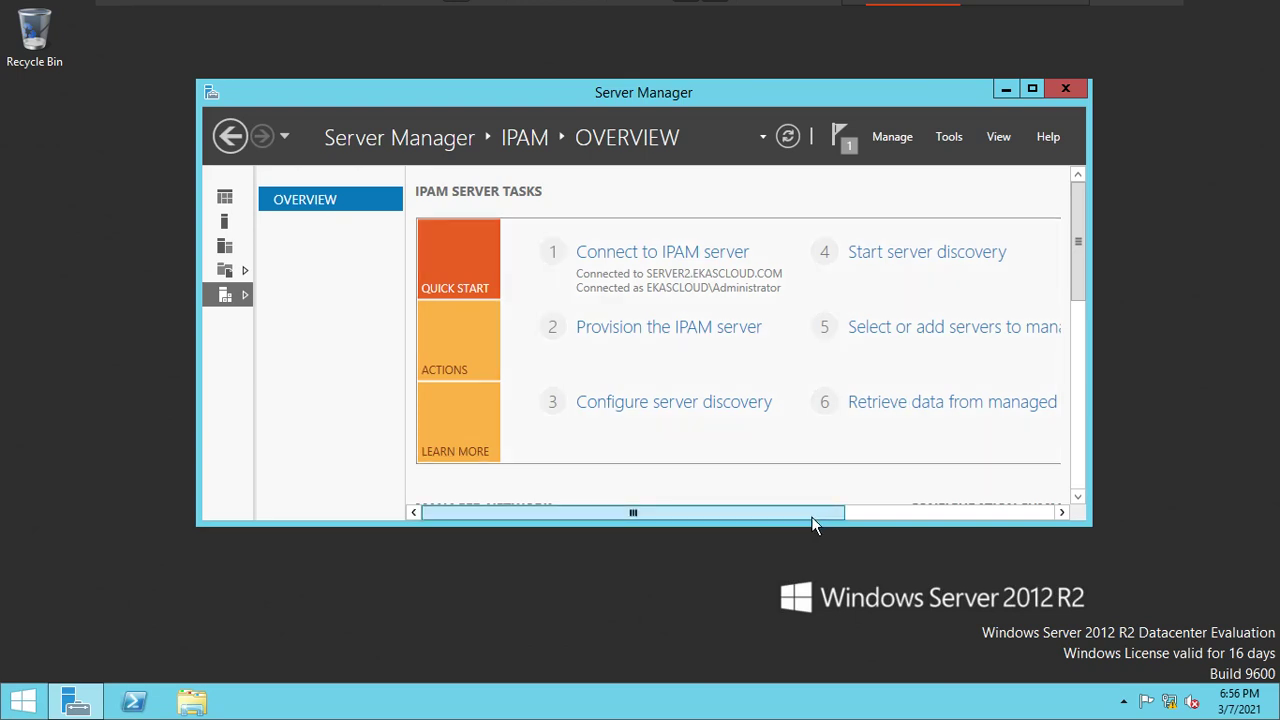
scroll(811, 516, right, 2)
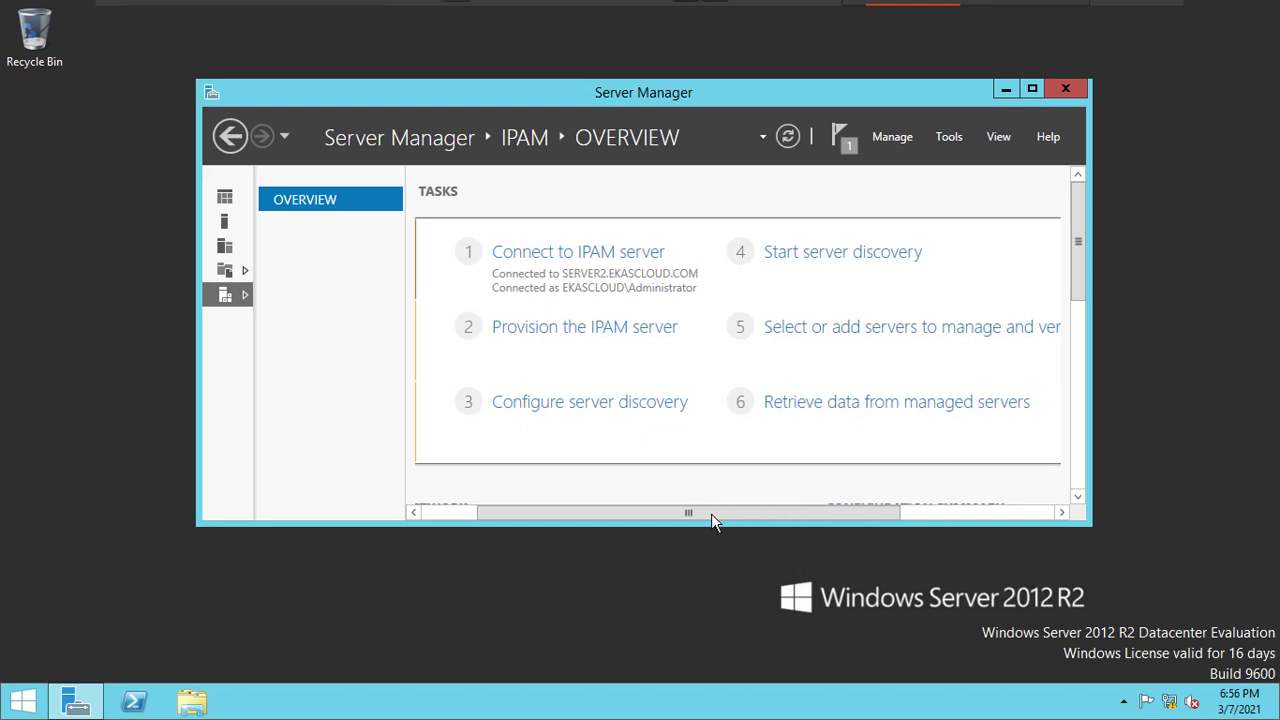
scroll(695, 520, left, 2)
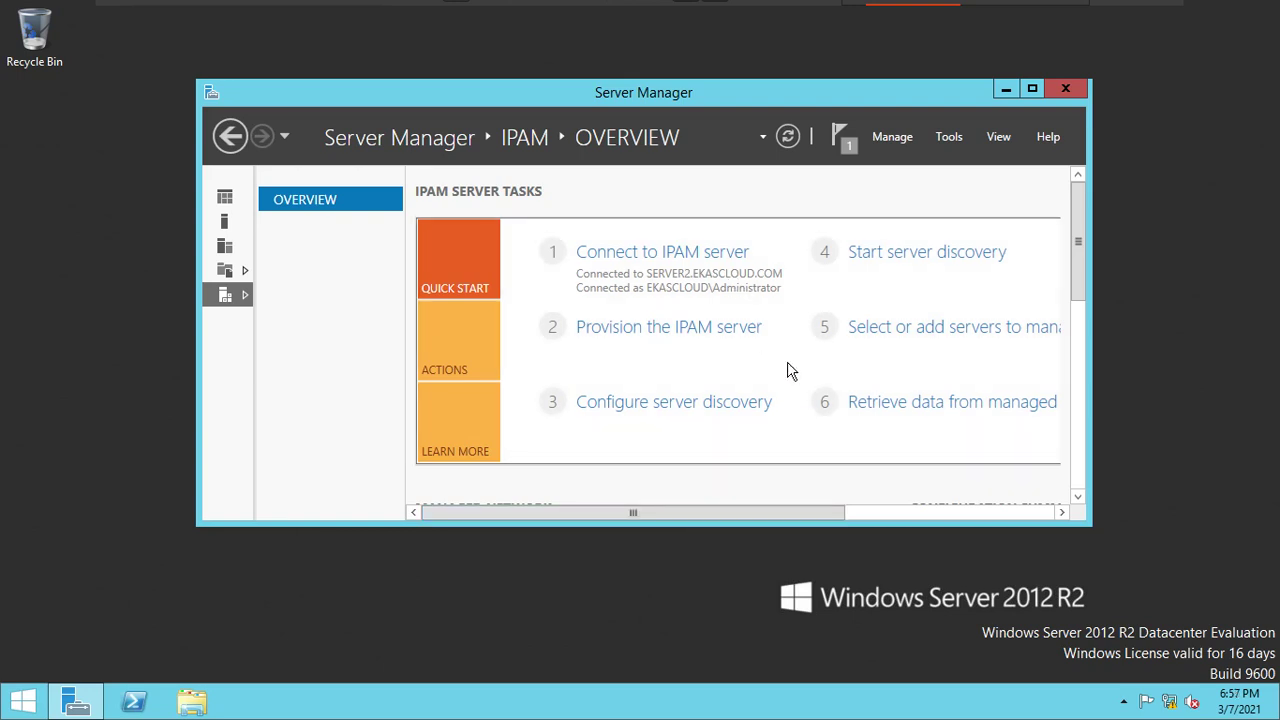
click(1030, 89)
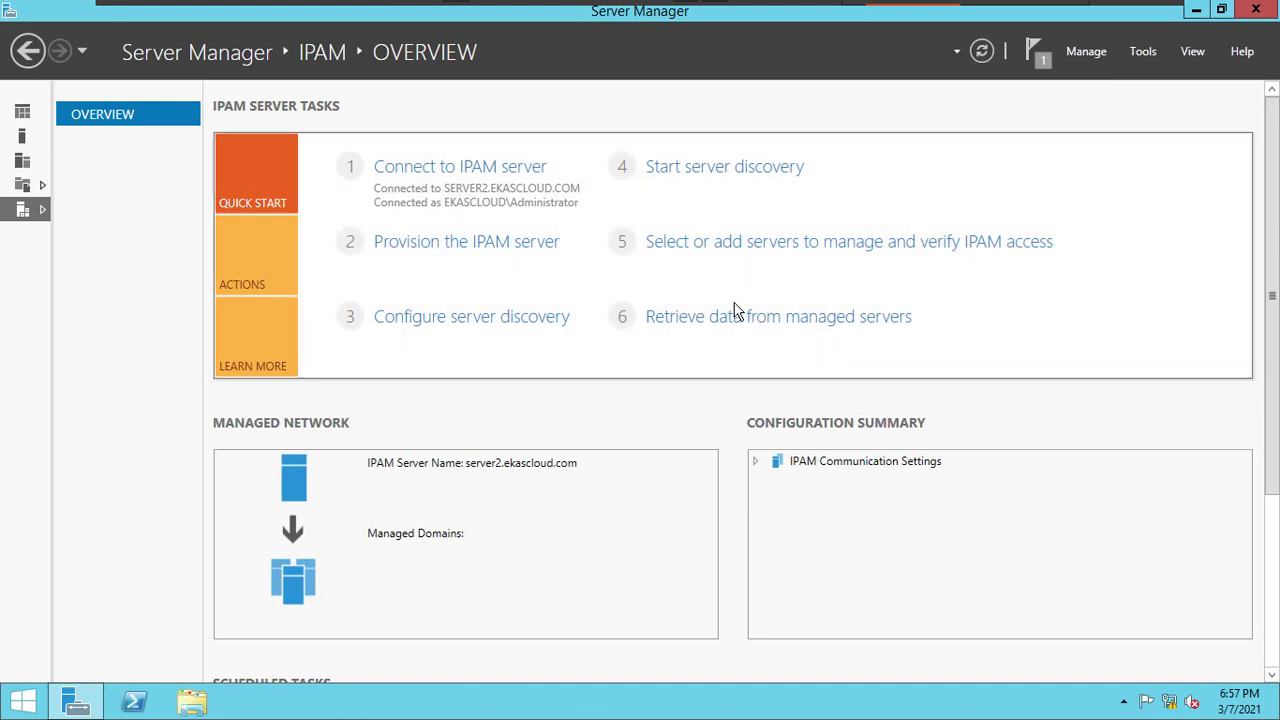
click(465, 168)
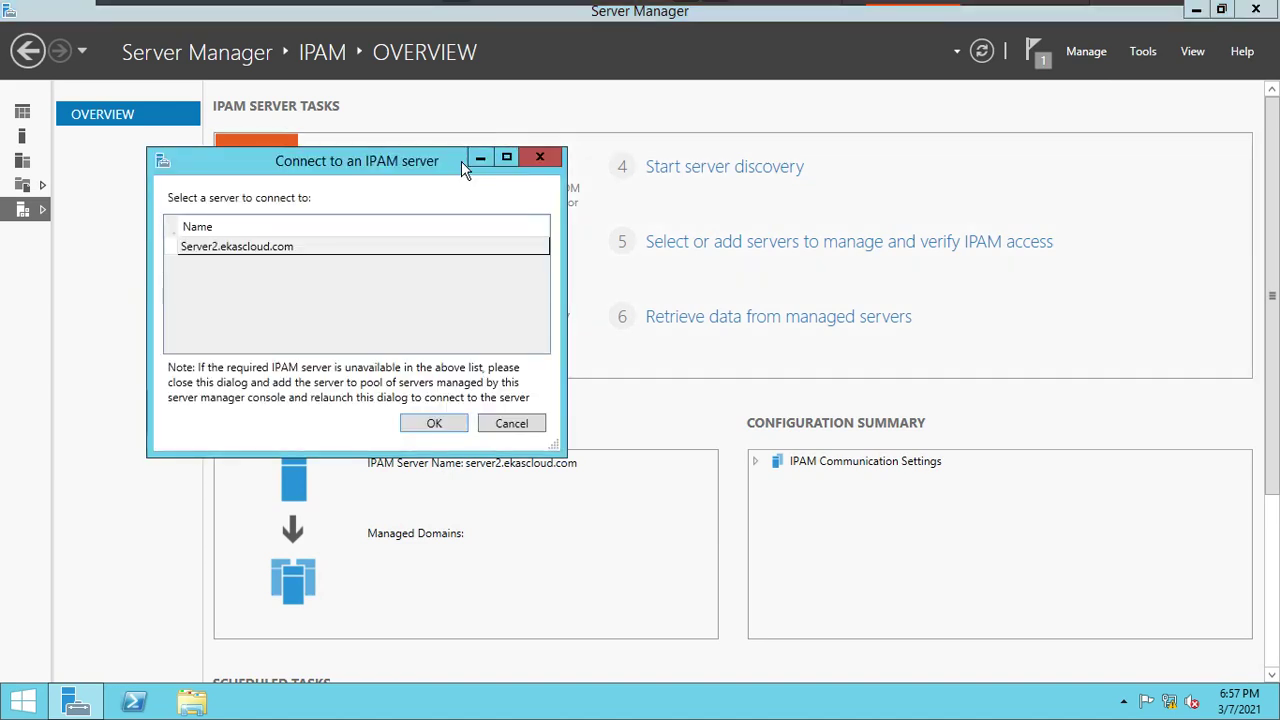
click(242, 248)
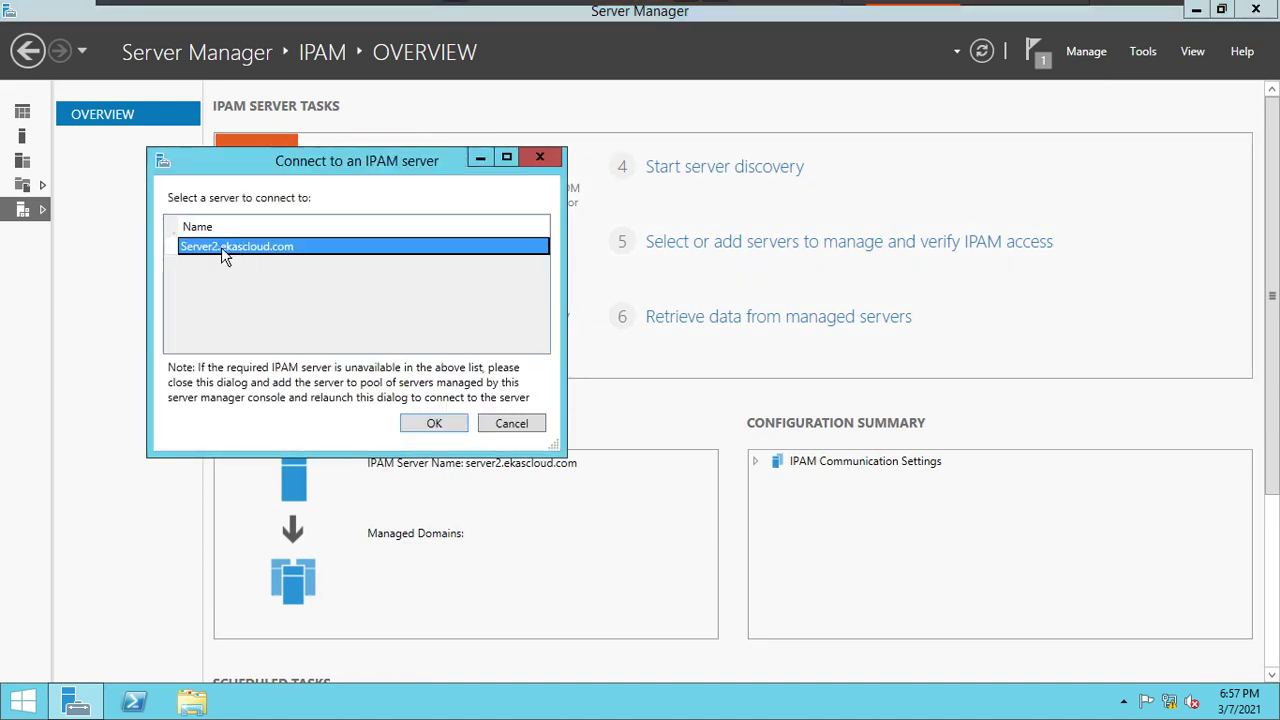
click(503, 426)
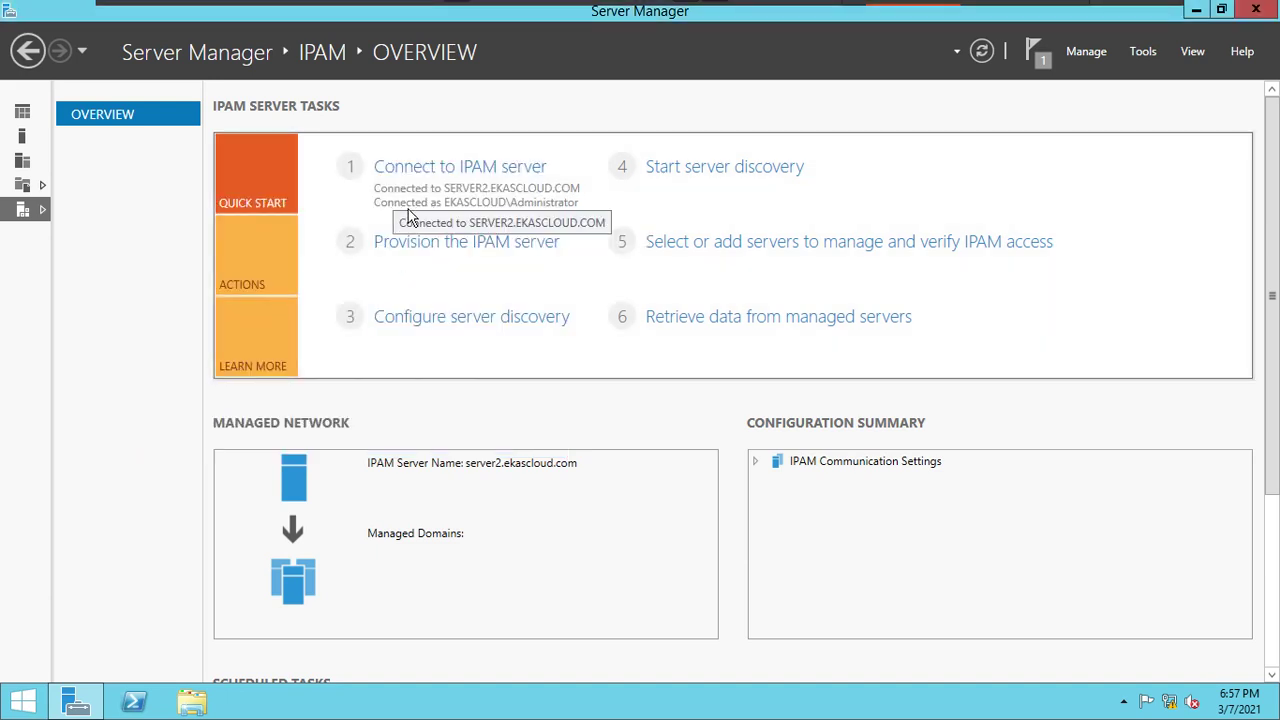
- Connect to the IPAM server Server2.ekascloud.com
click(470, 175)
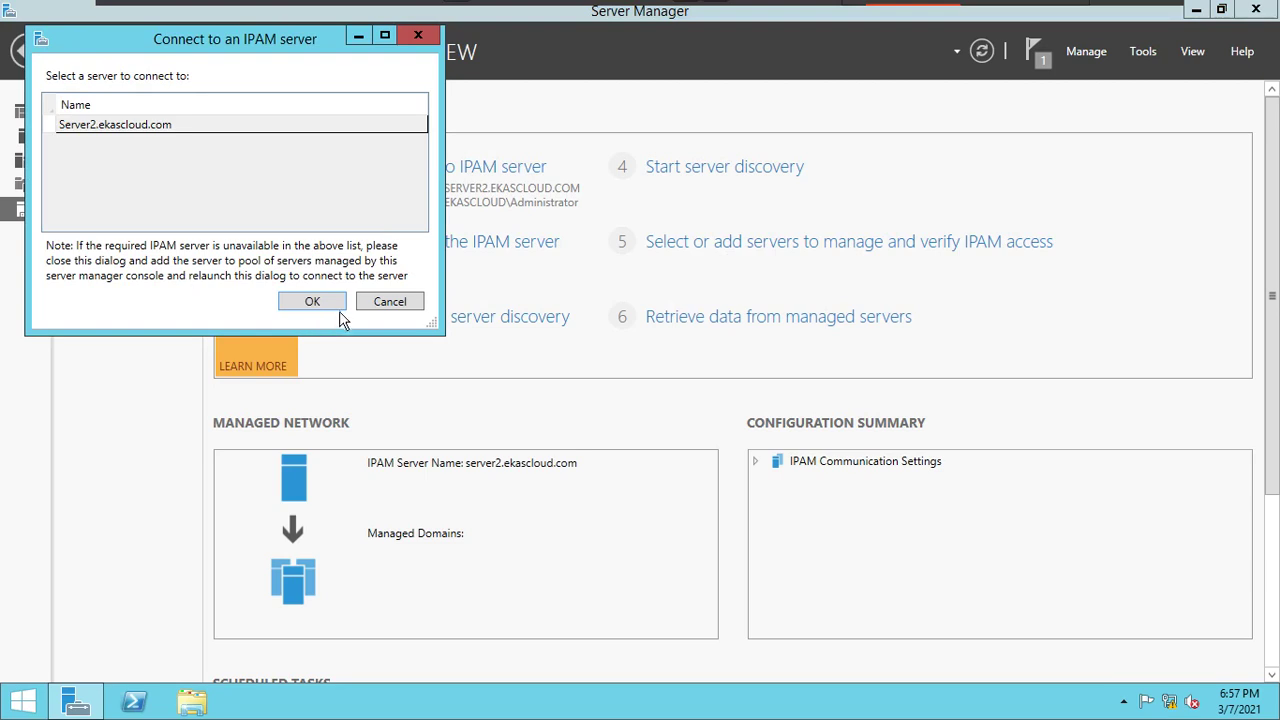
click(330, 304)
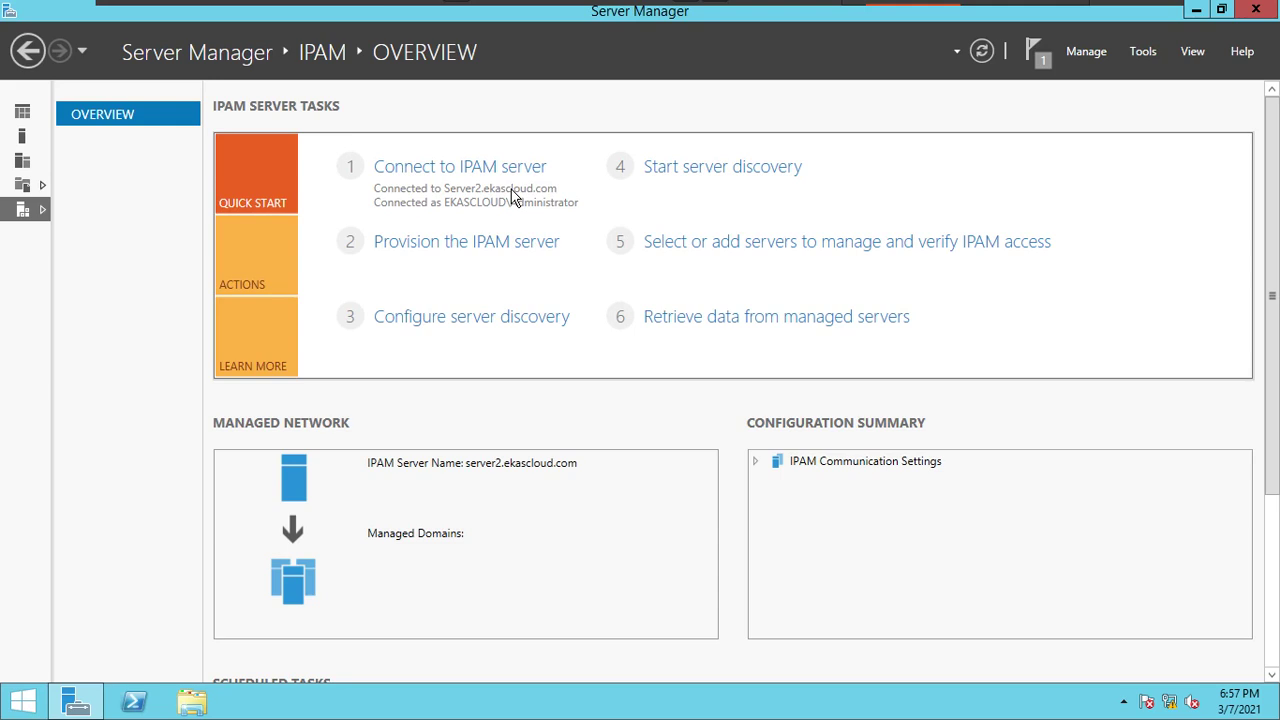
- Start provisioning the IPAM server, move the wizard toward the screen's centre and advance to the database configuration page
click(520, 244)
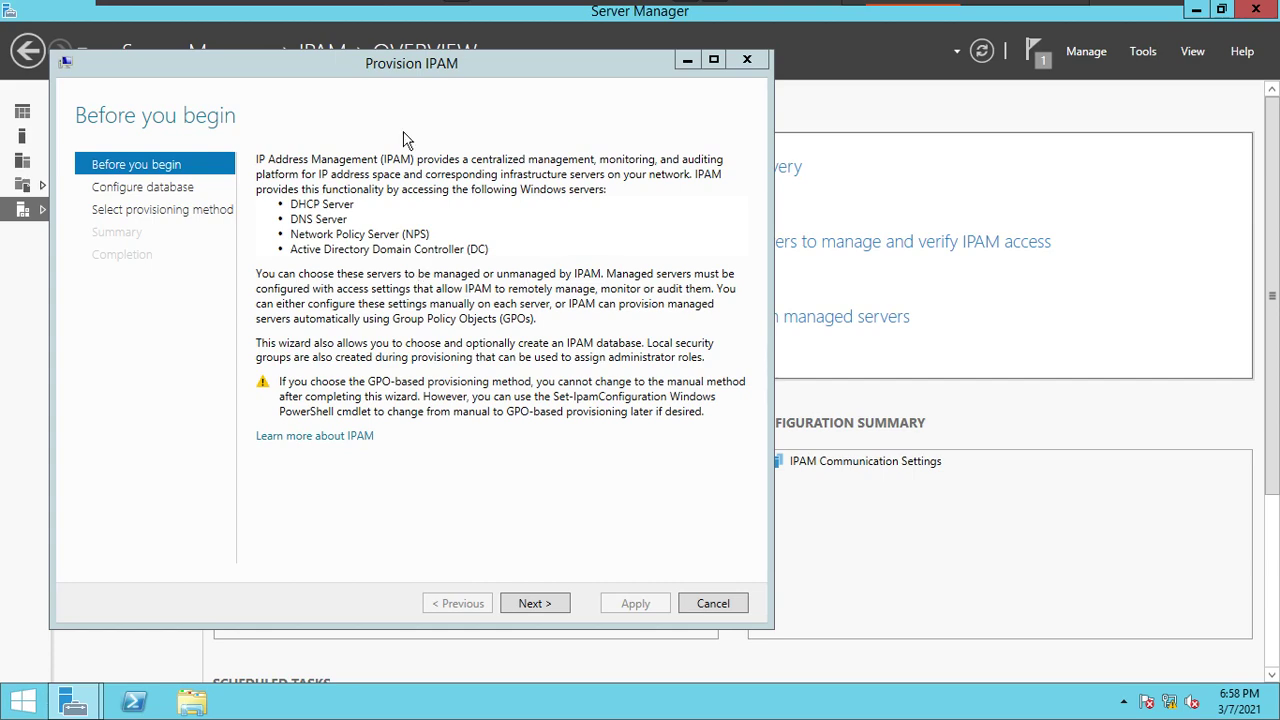
drag(436, 73, 714, 91)
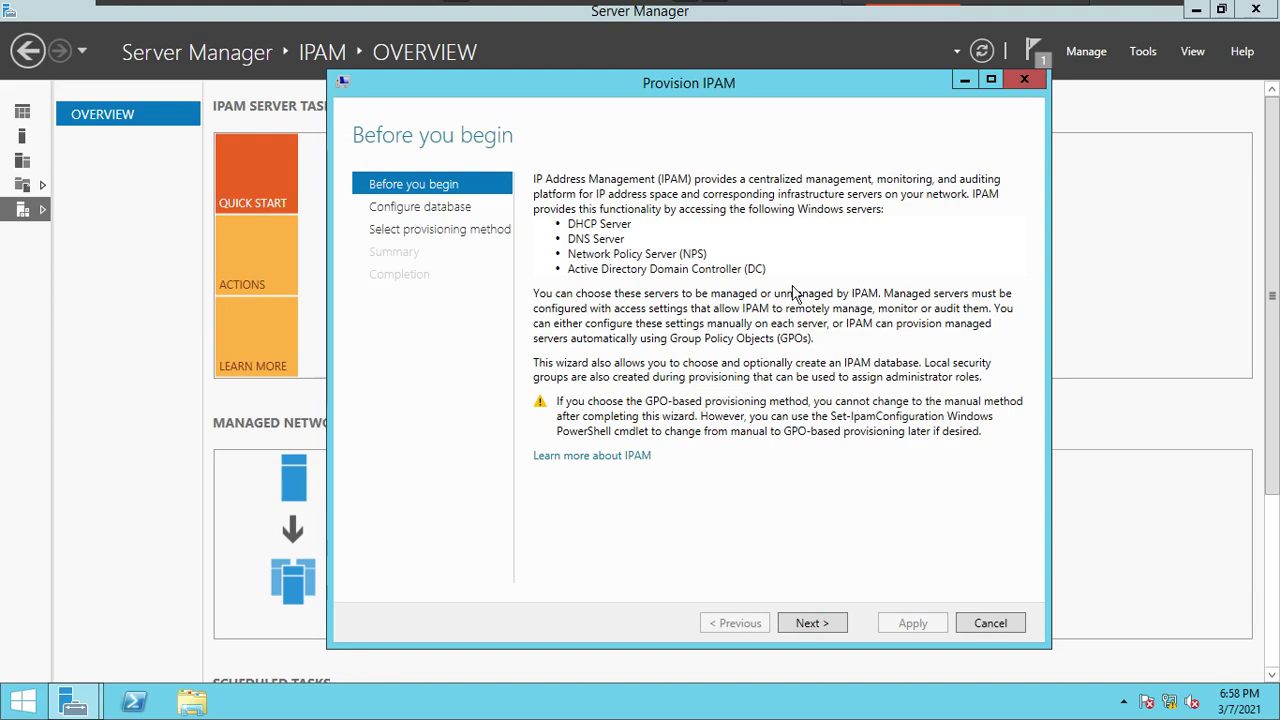
drag(769, 97, 758, 95)
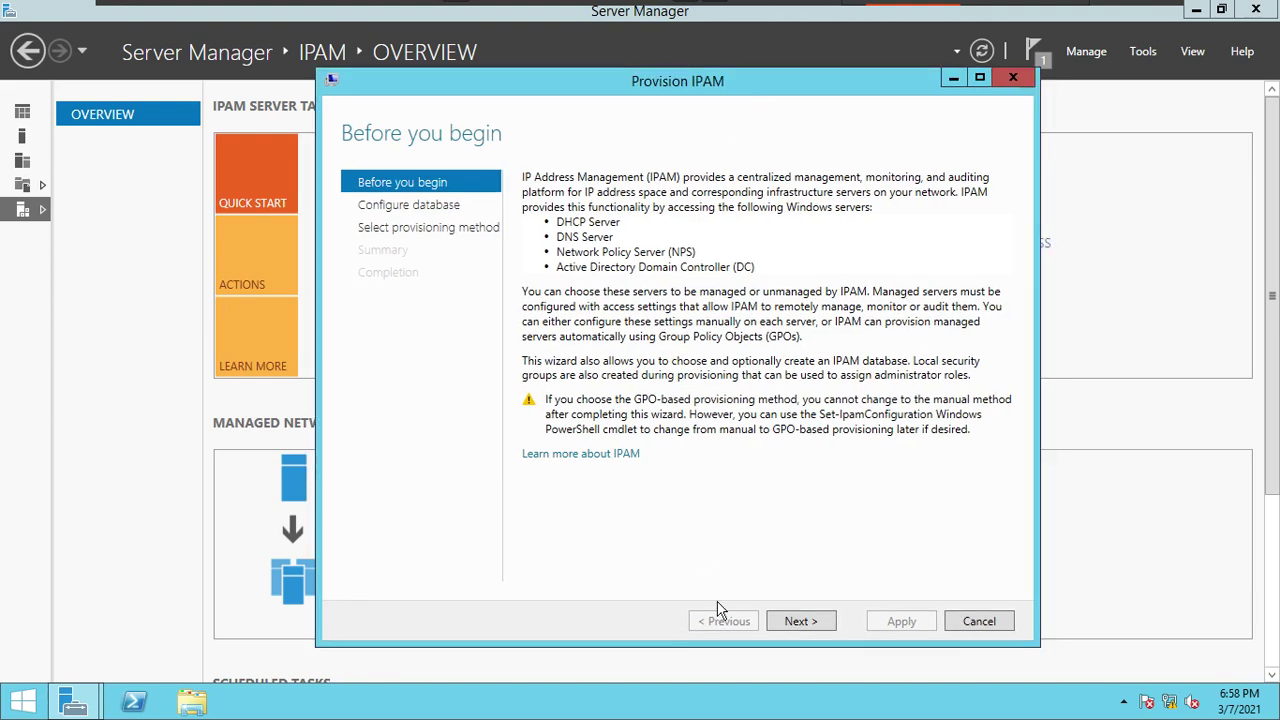
click(801, 624)
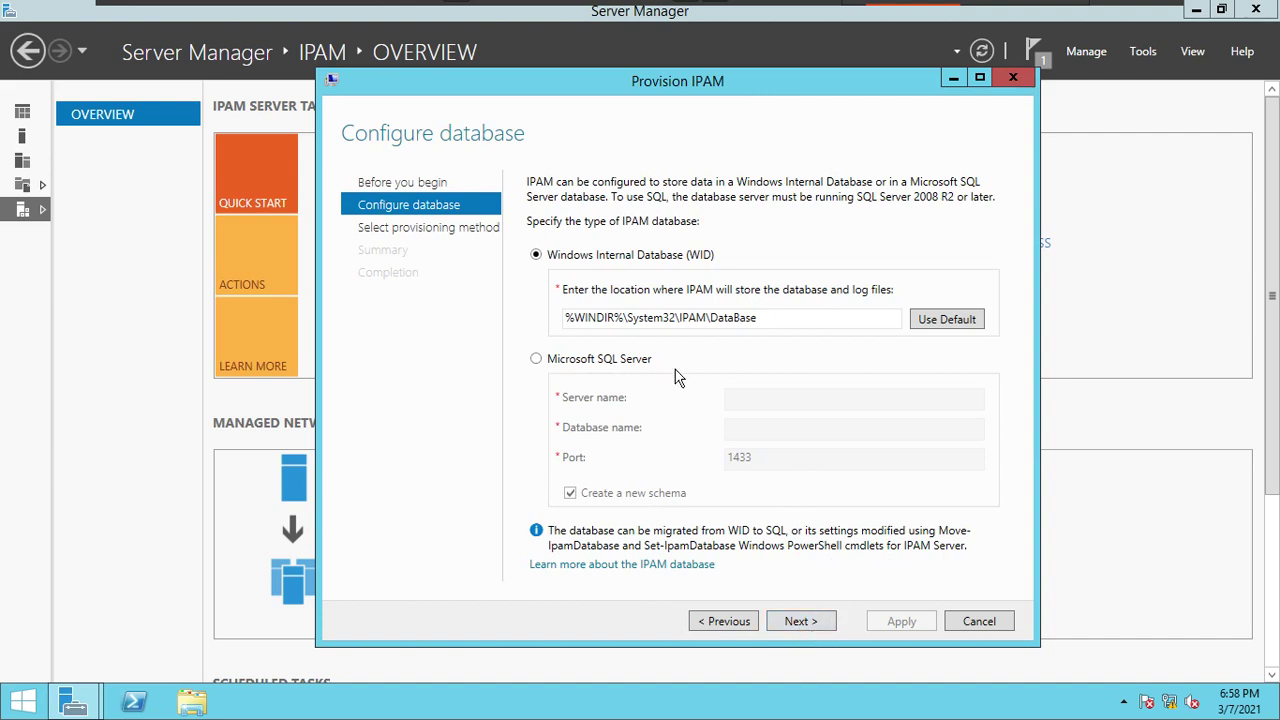
- Switch to the NoteBook machine, return to the page with the IPAM Server network diagram and refit it to full screen
mouse_move(1108, 8)
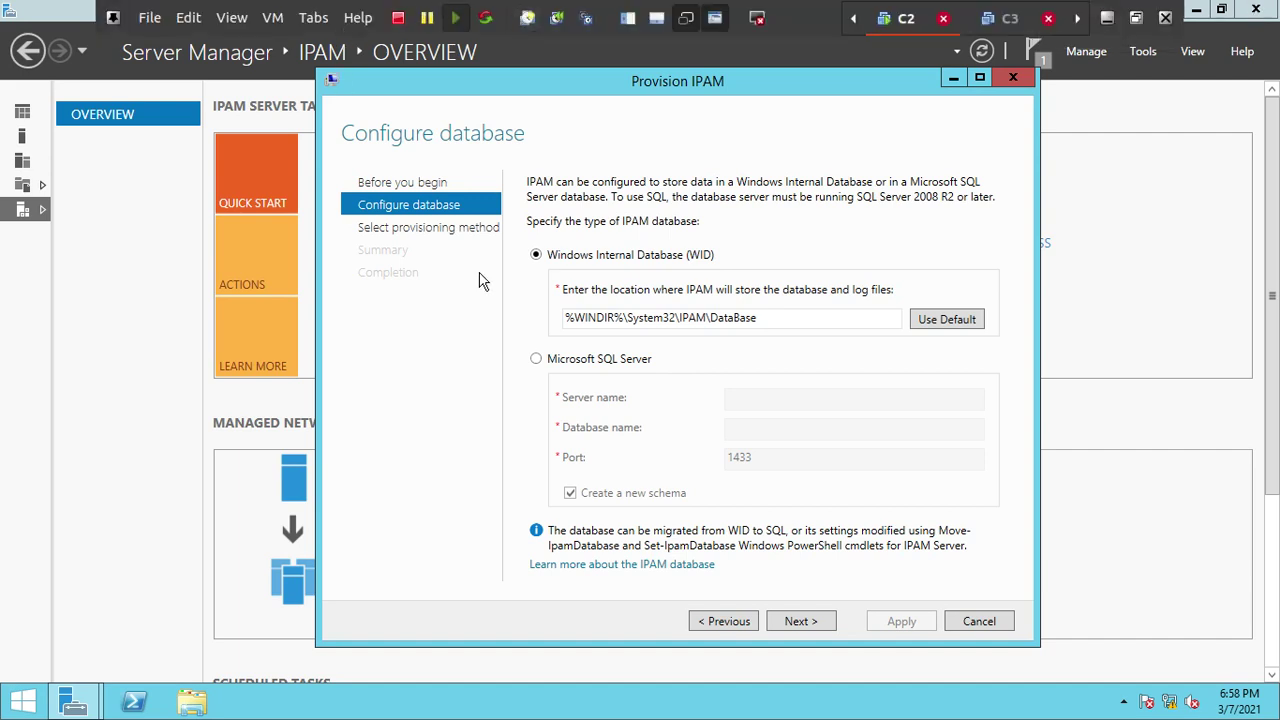
click(313, 18)
key(Escape)
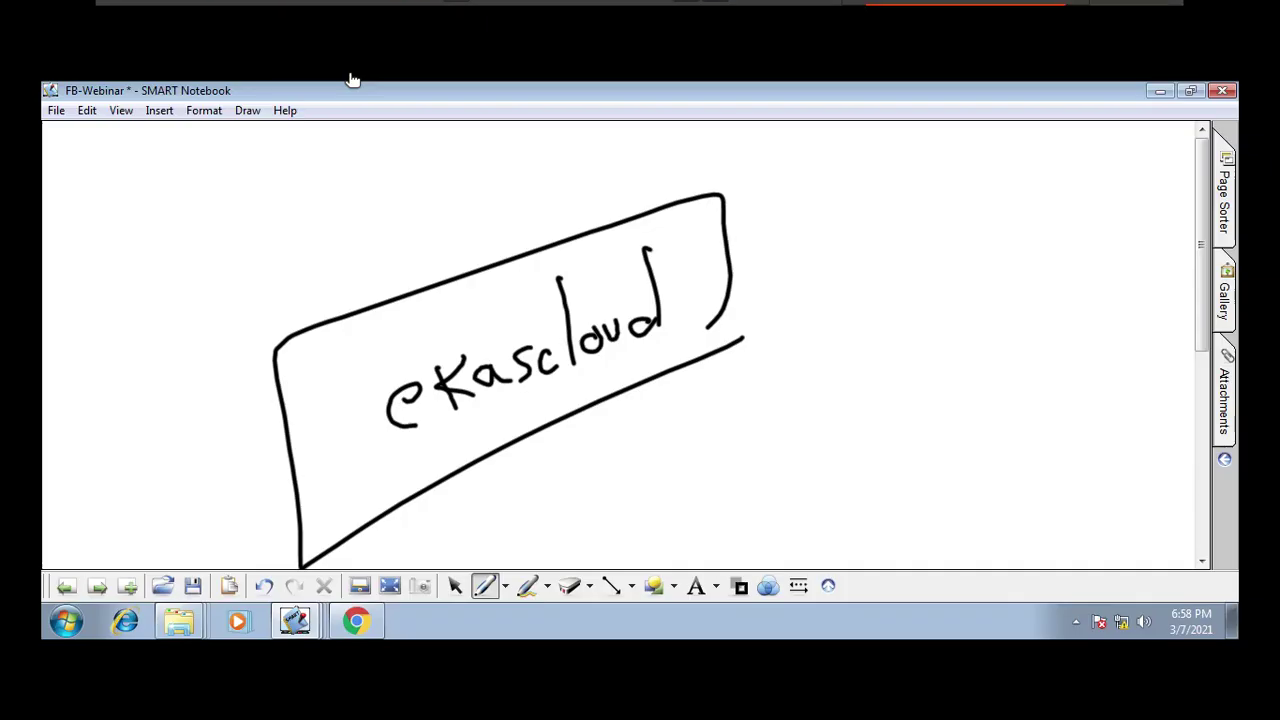
click(65, 588)
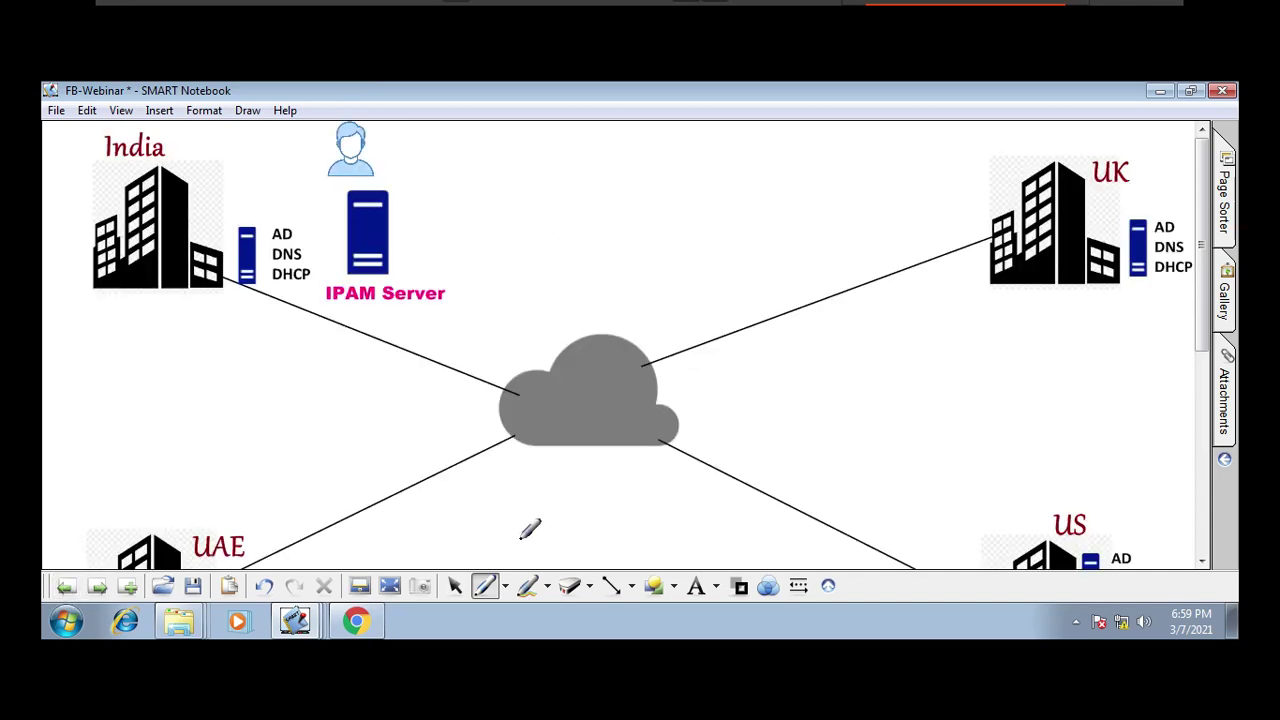
key(ctrl+alt+Return)
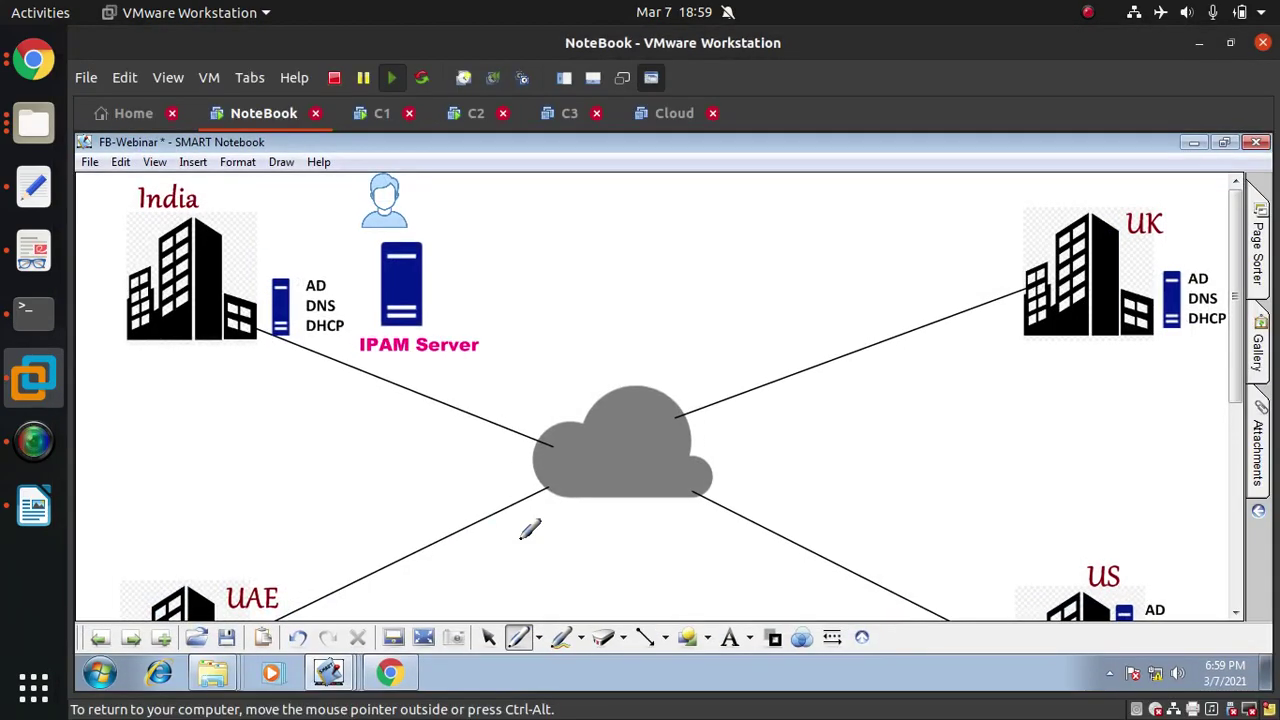
key(ctrl+alt+Return)
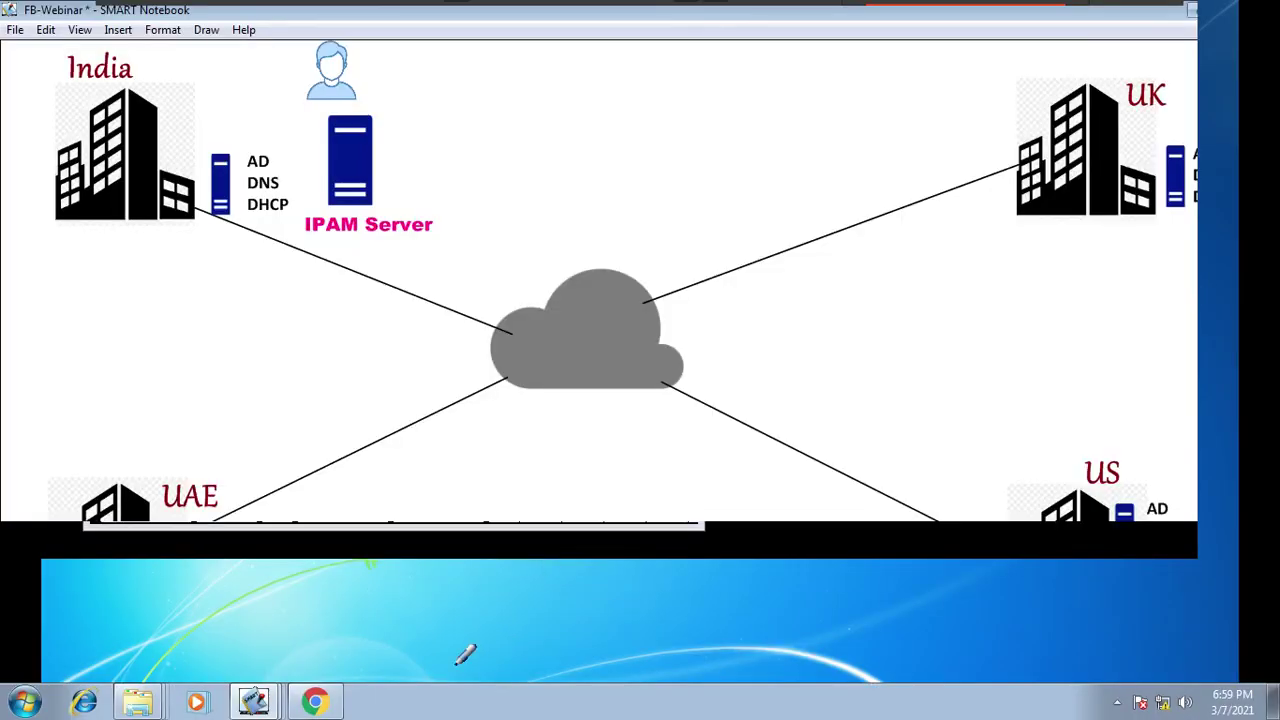